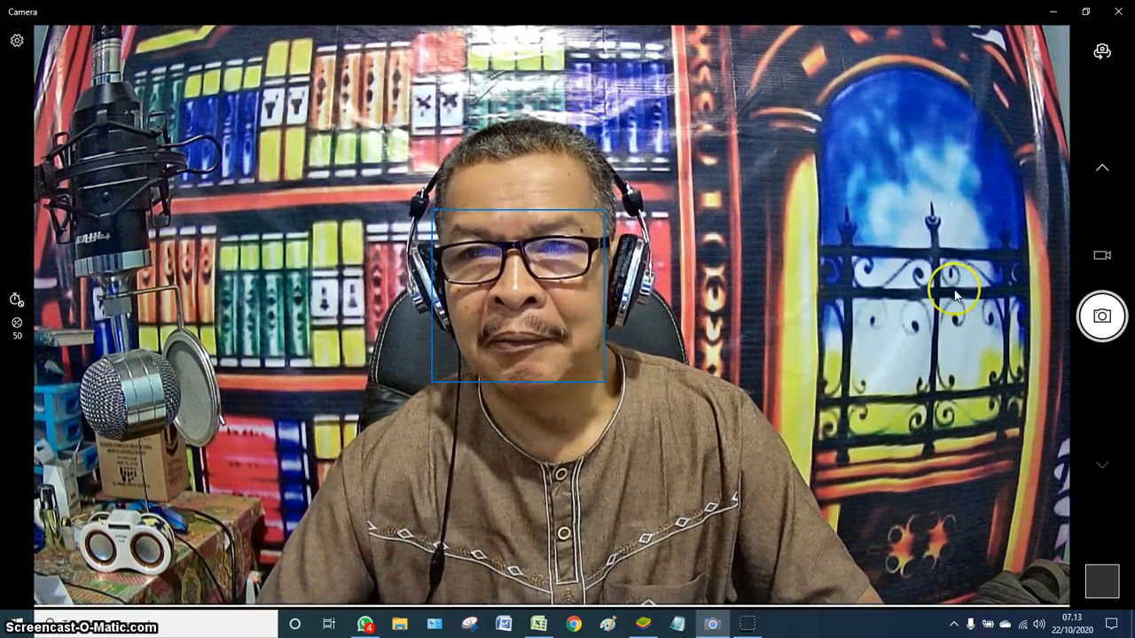
- Minimize the Windows Camera window so the desktop shows
left_click(1055, 14)
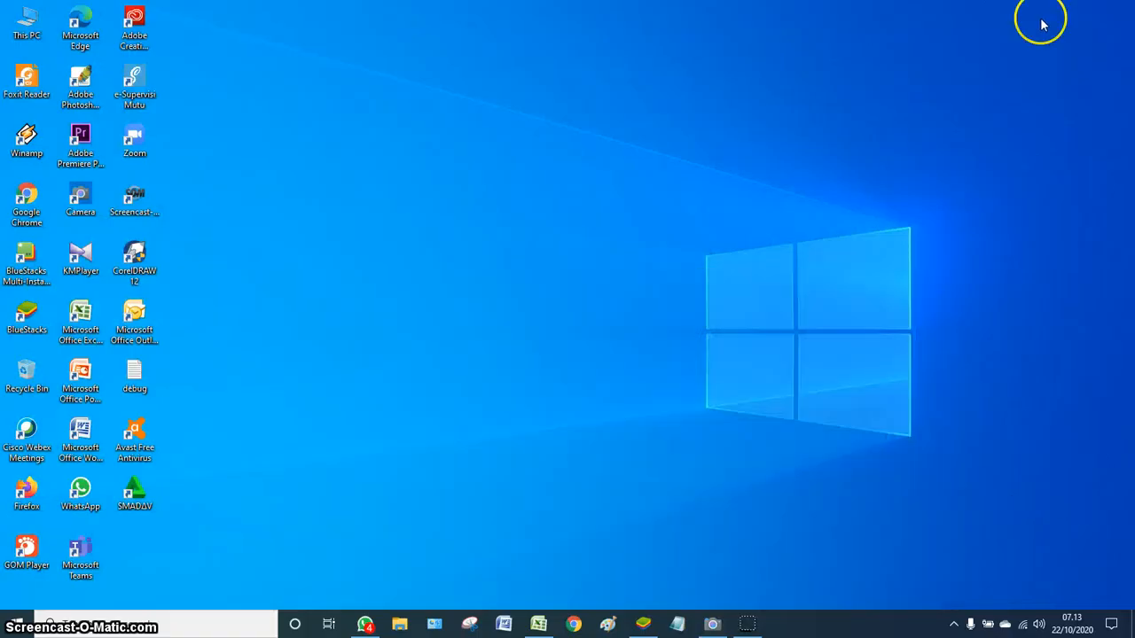
- Restore the 5. BDR SDN K TULUNGSARI workbook and scroll IDENTITAS to the PERTANYAAN SCREENING answers
left_click(540, 624)
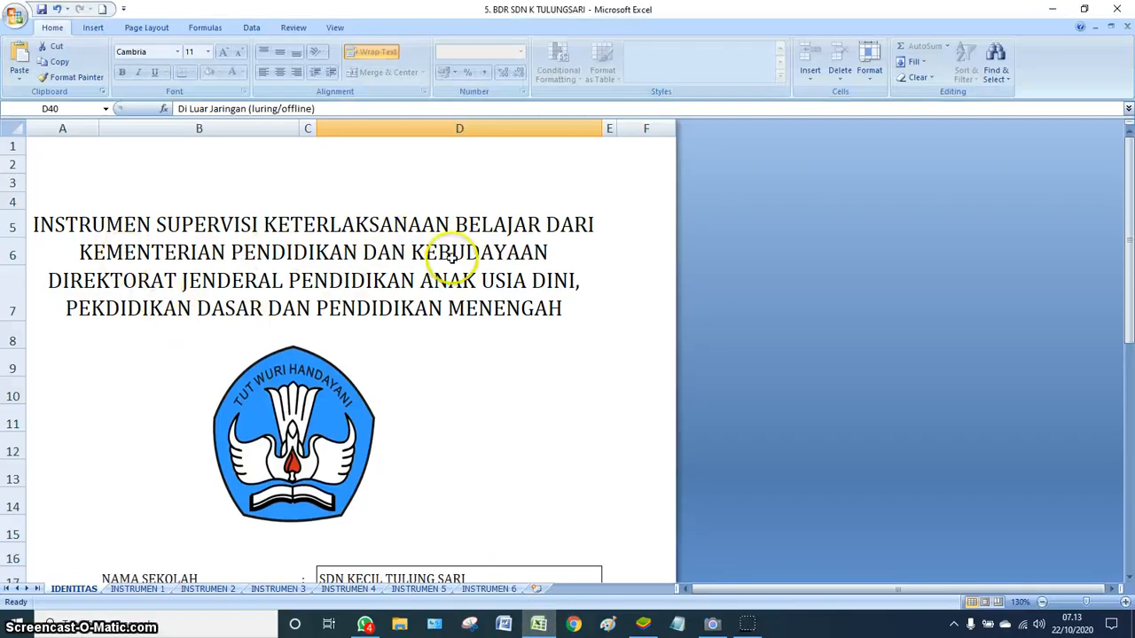
scroll(383, 334, "down", 3)
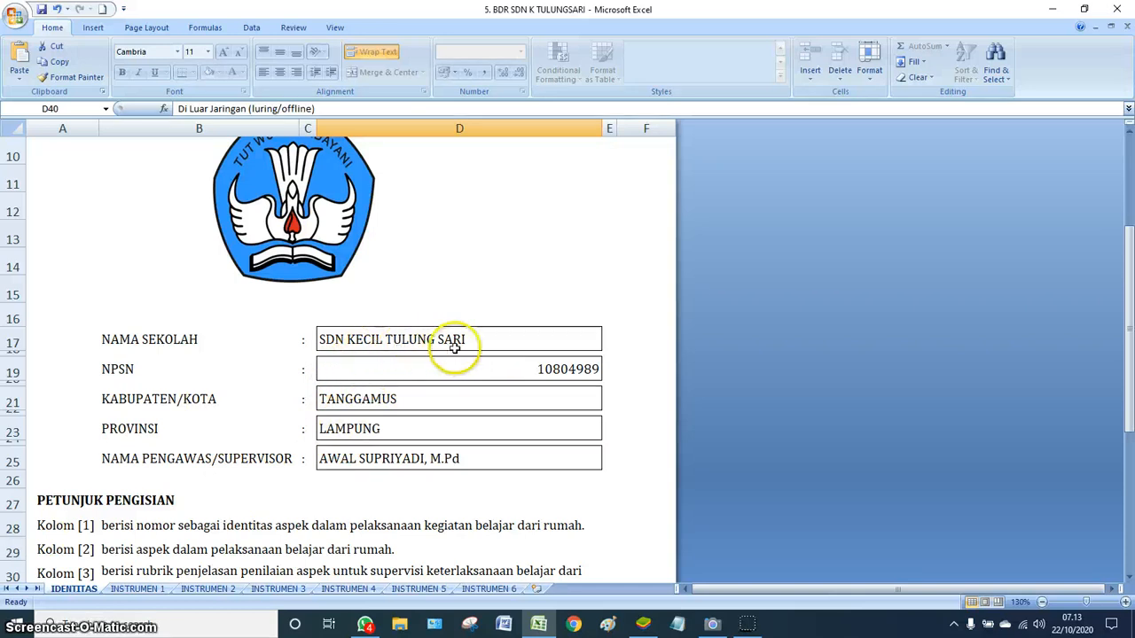
scroll(397, 404, "down", 3)
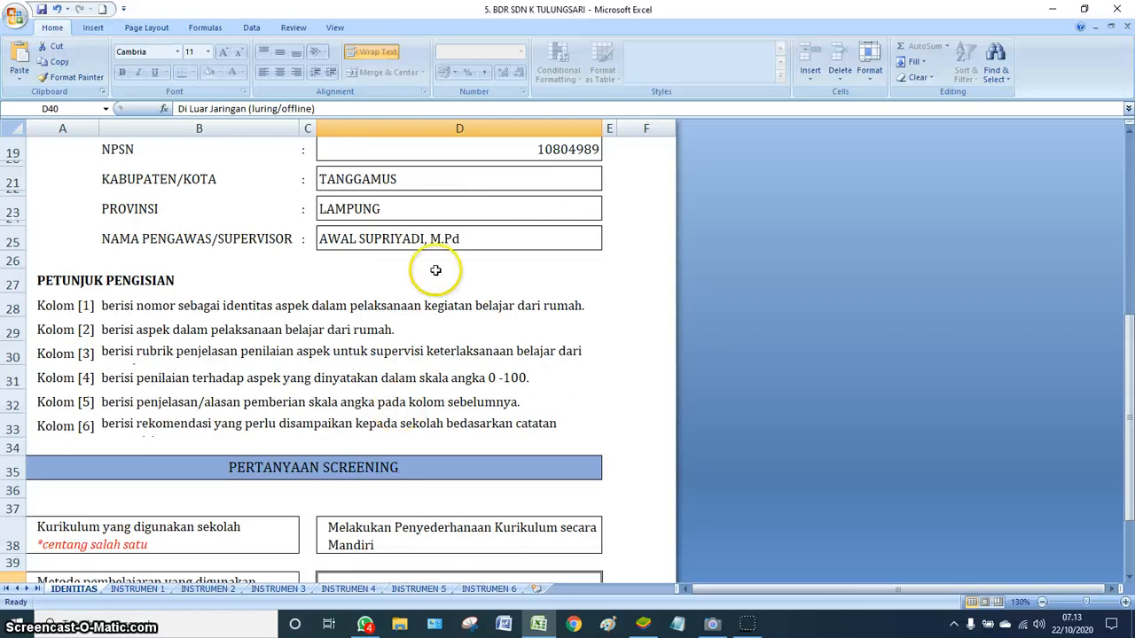
scroll(328, 431, "down", 2)
scroll(360, 428, "down", 2)
scroll(368, 431, "up", 1)
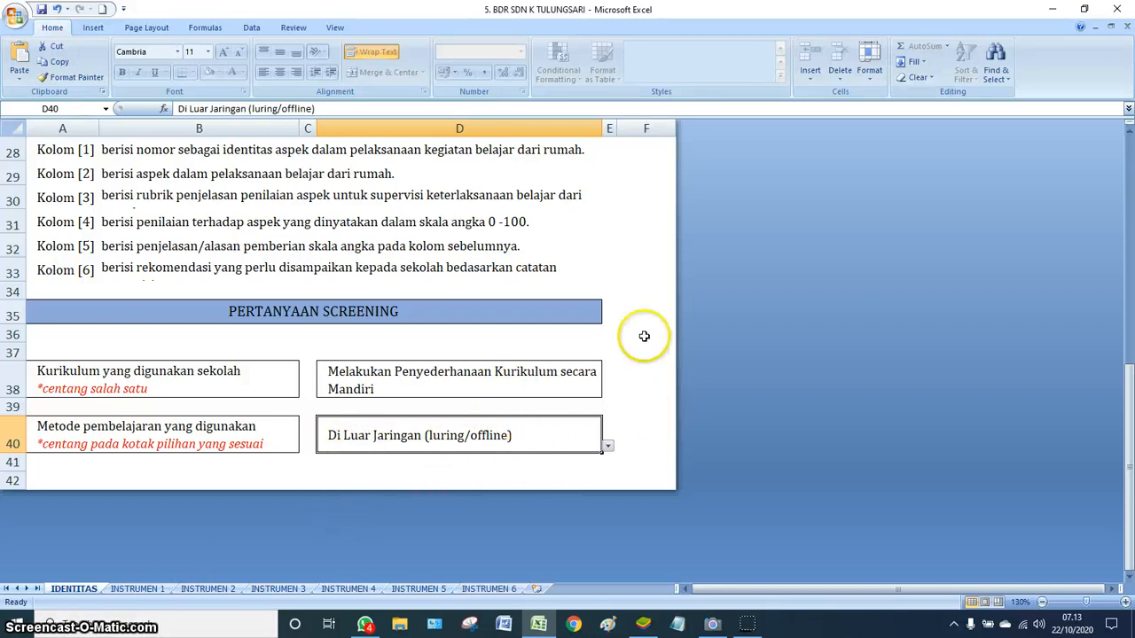
scroll(547, 347, "up", 1)
scroll(467, 332, "down", 1)
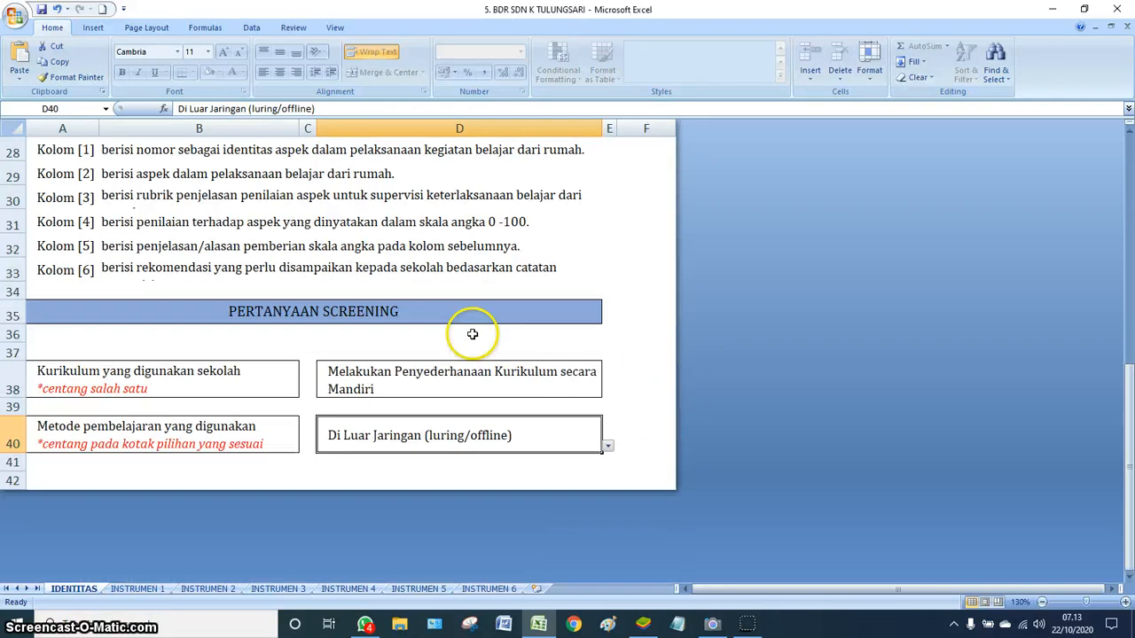
- Review the INSTRUMEN 1 sheet's Penilaian scores, subtotals and Kesimpulan rows
left_click(138, 589)
scroll(337, 328, "down", 12)
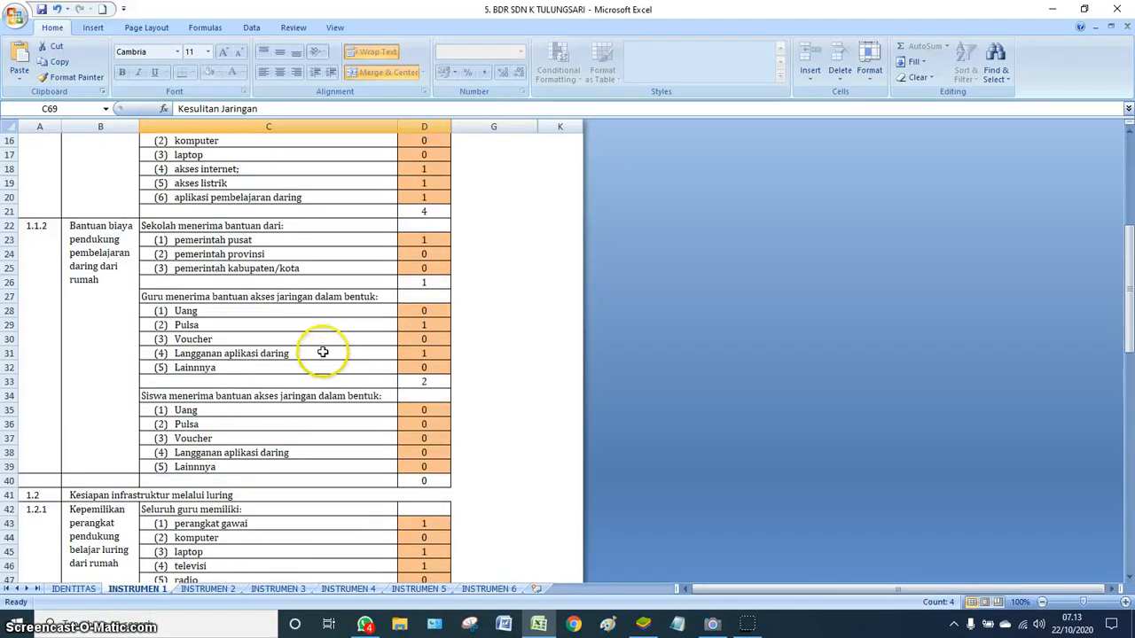
scroll(355, 425, "down", 6)
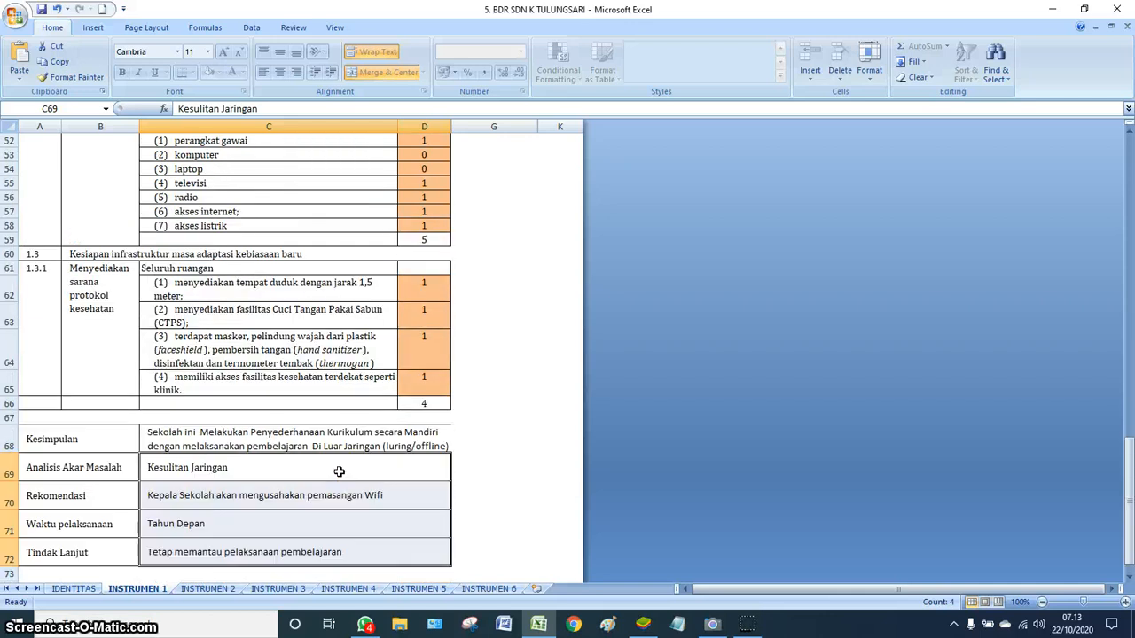
scroll(468, 329, "up", 5)
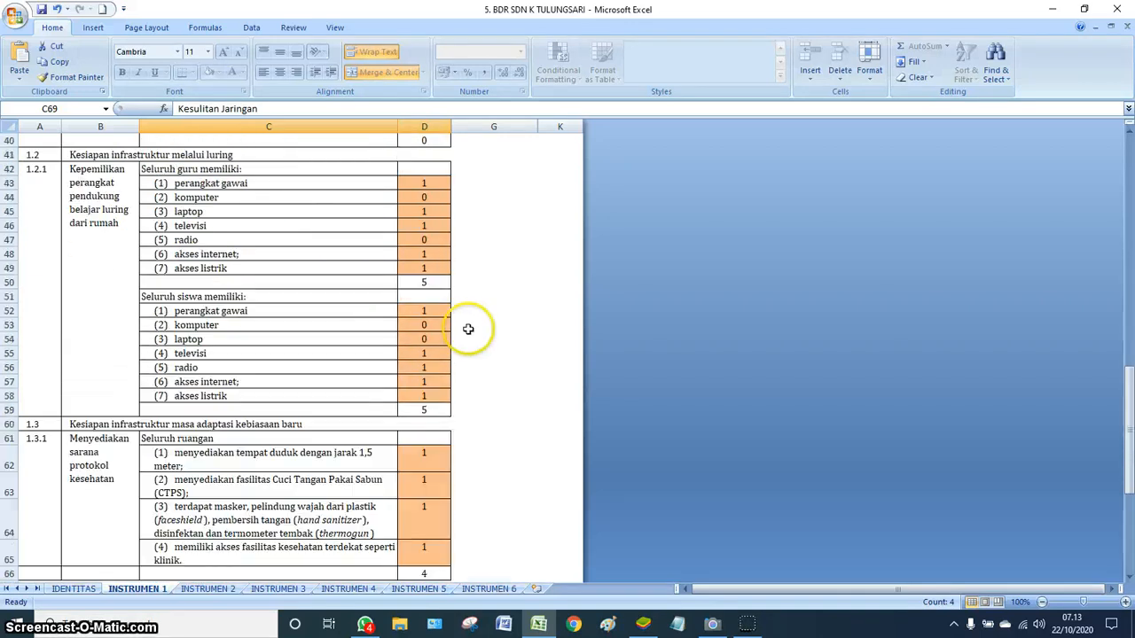
scroll(468, 329, "up", 11)
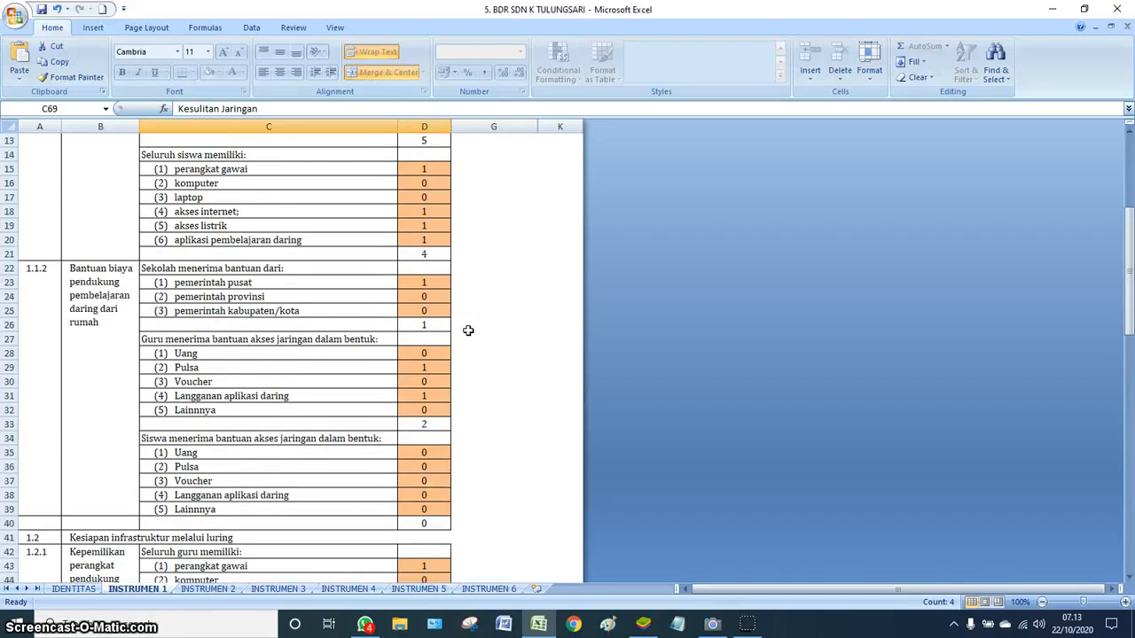
scroll(469, 331, "up", 2)
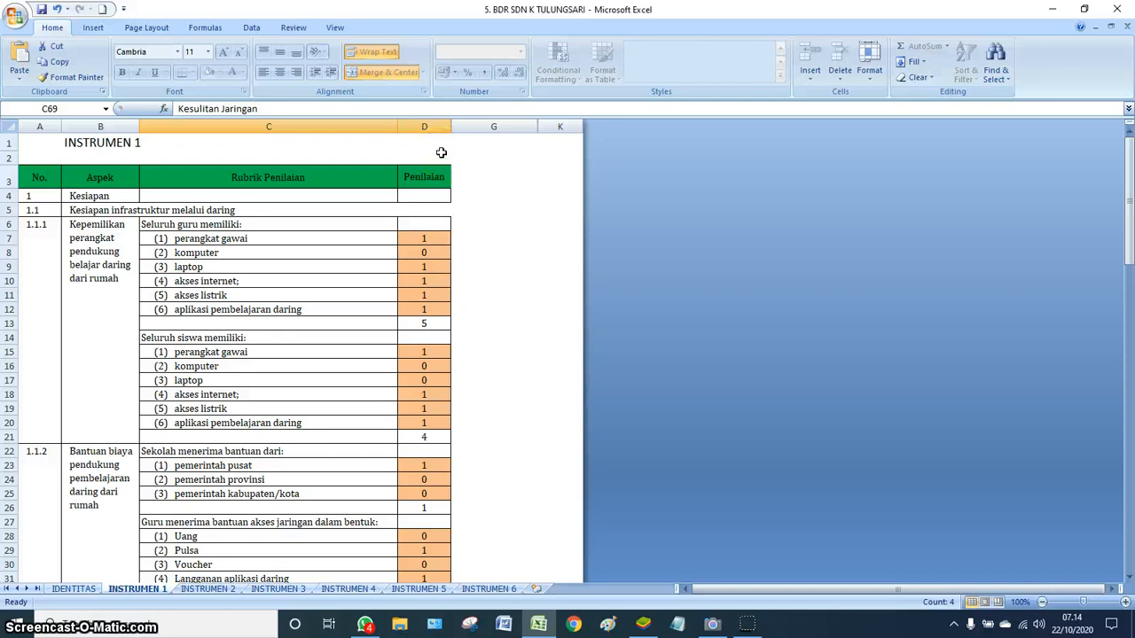
left_click(432, 144)
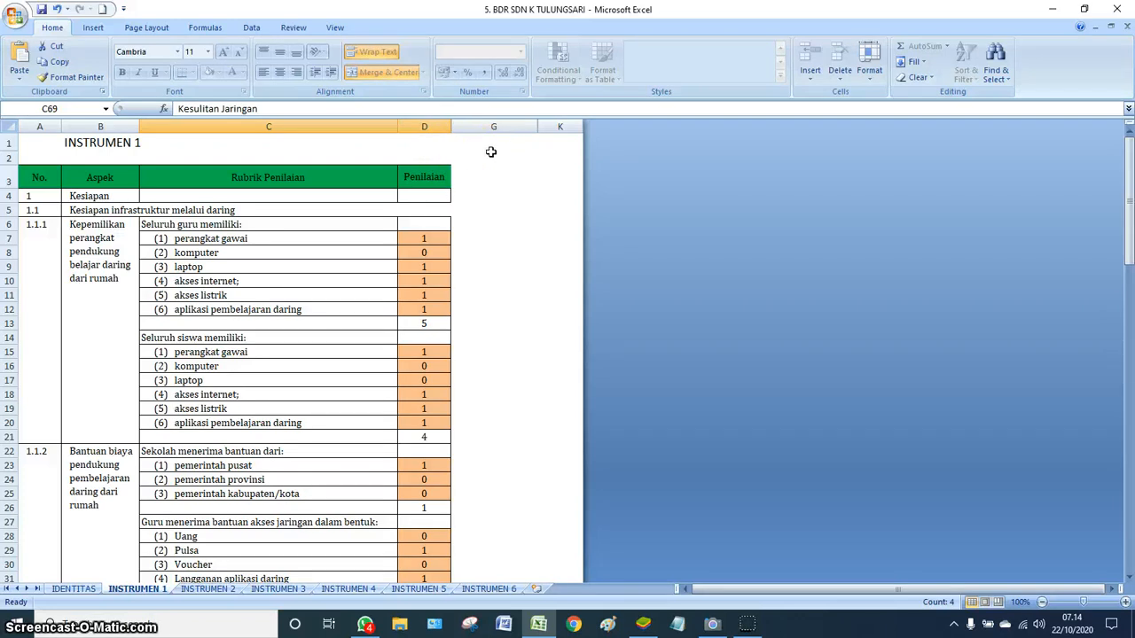
scroll(489, 234, "down", 4)
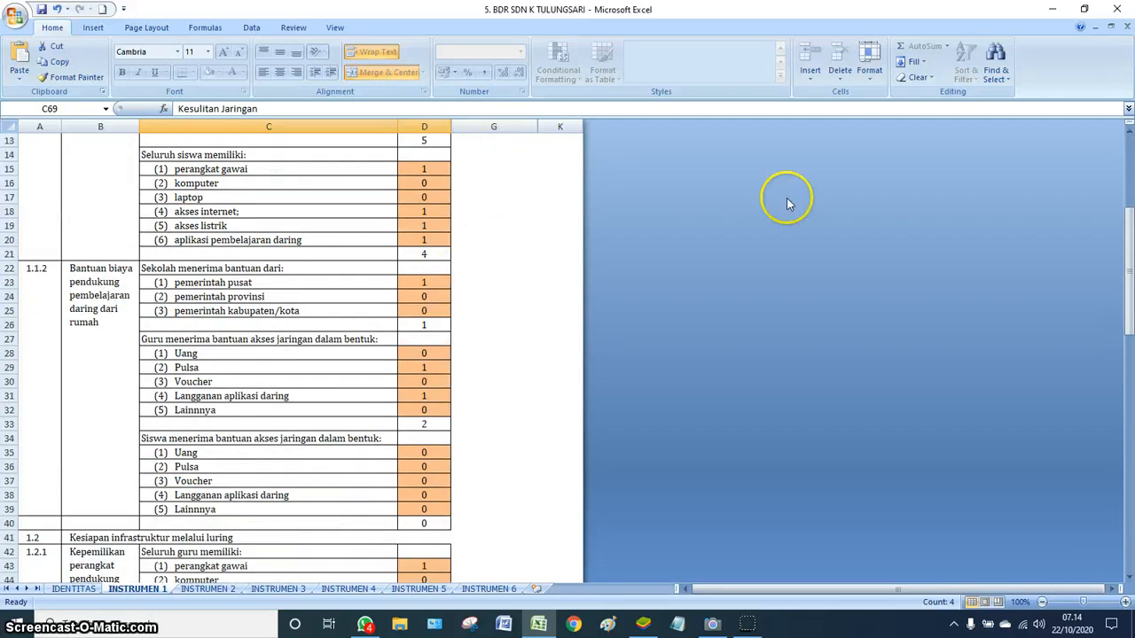
- Unprotect the INSTRUMEN 1 sheet via Format > Unprotect Sheet, entering the sheet password
left_click(873, 86)
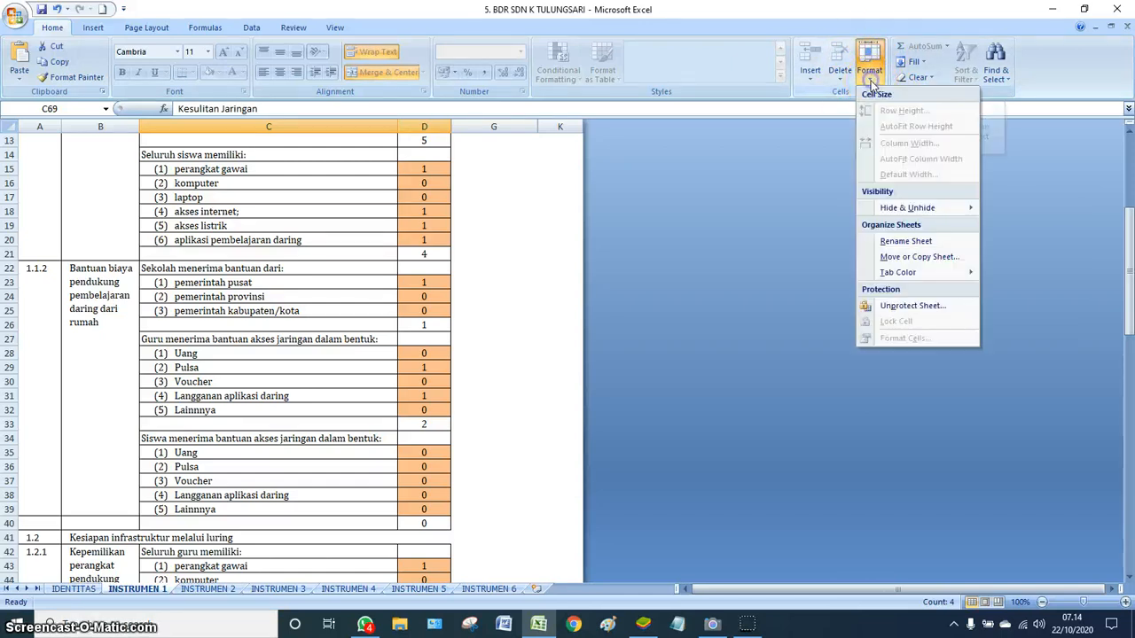
left_click(902, 306)
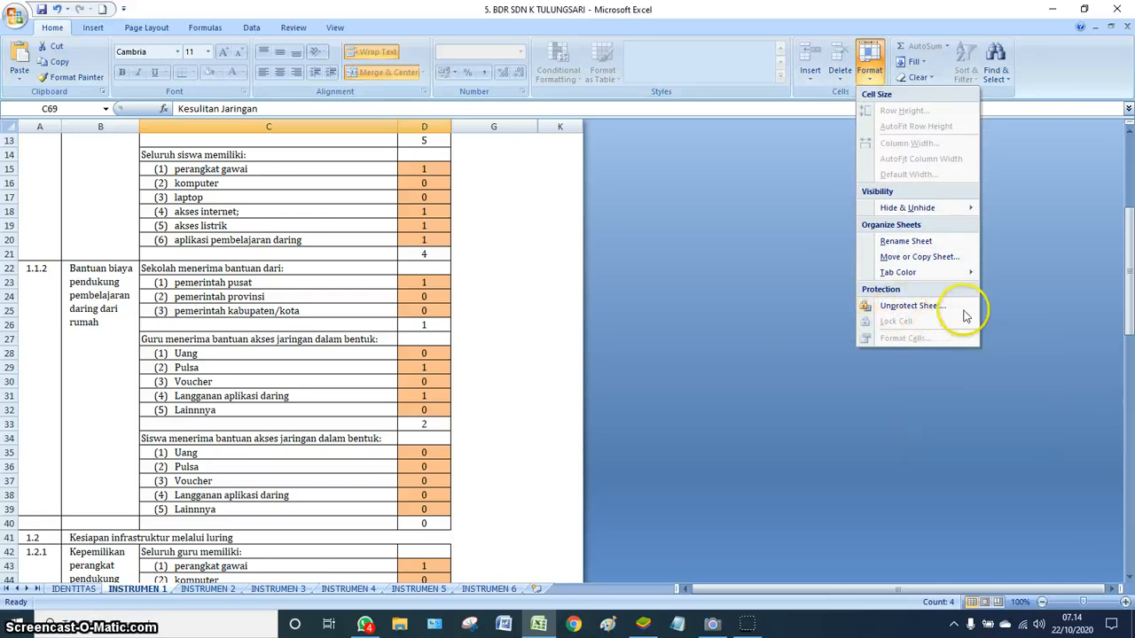
left_click(907, 306)
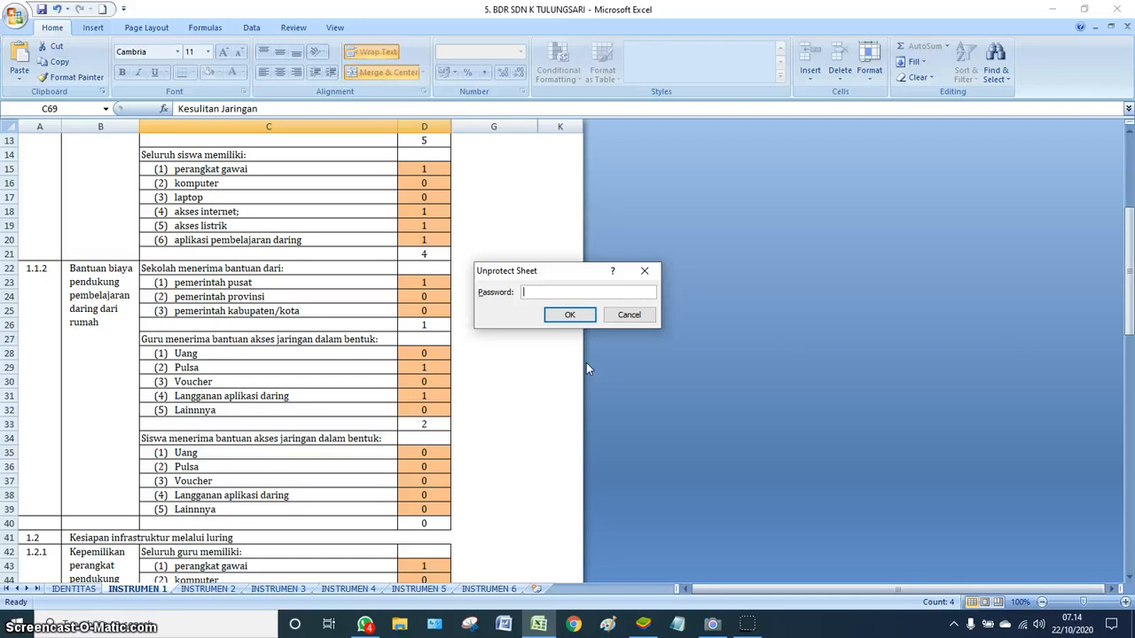
type("1234")
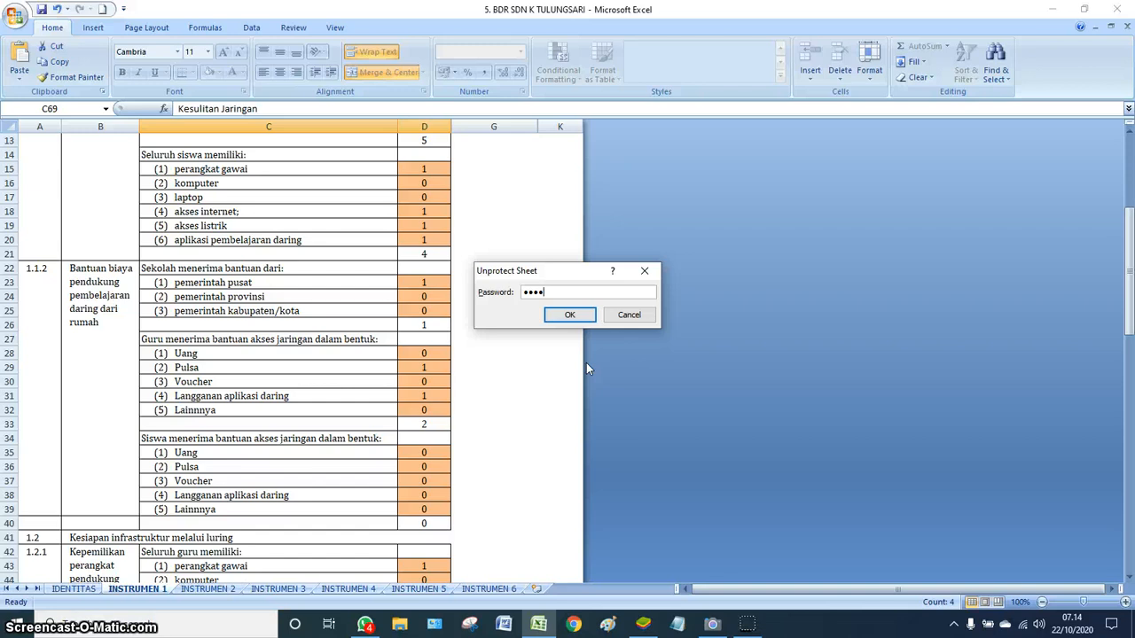
key("Return")
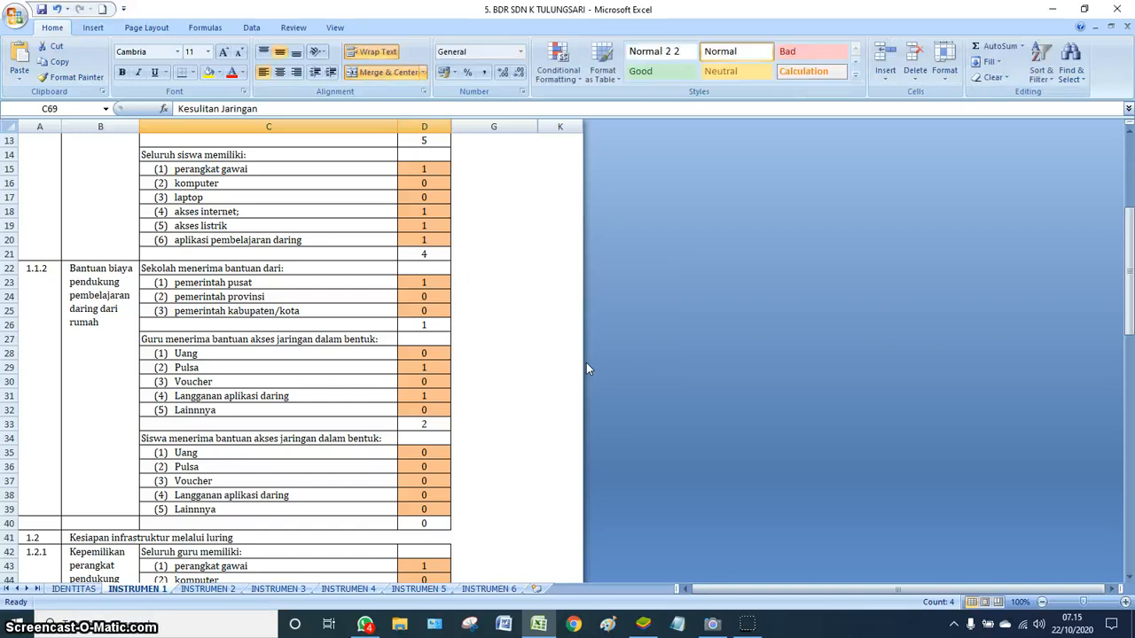
scroll(542, 341, "up", 4)
scroll(537, 337, "down", 1)
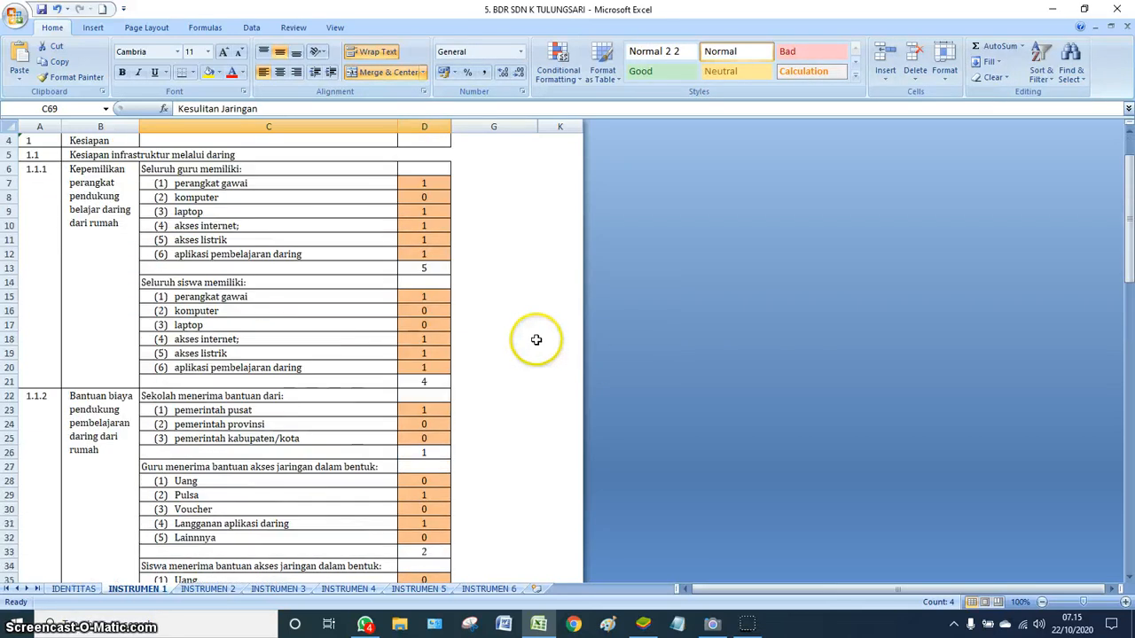
scroll(653, 291, "up", 1)
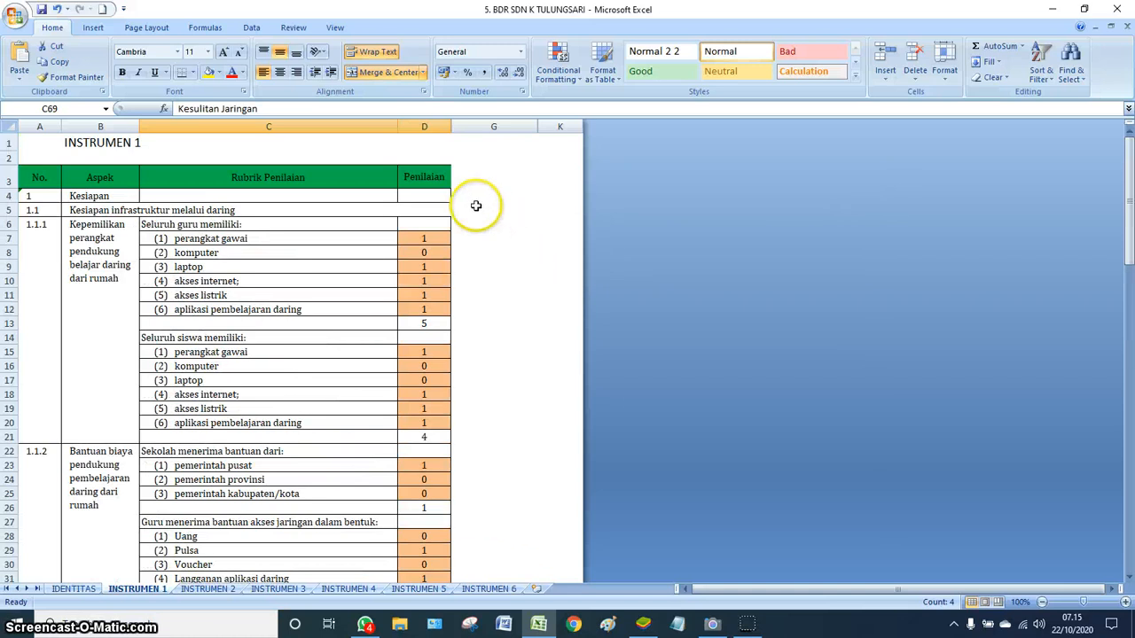
left_click(425, 141)
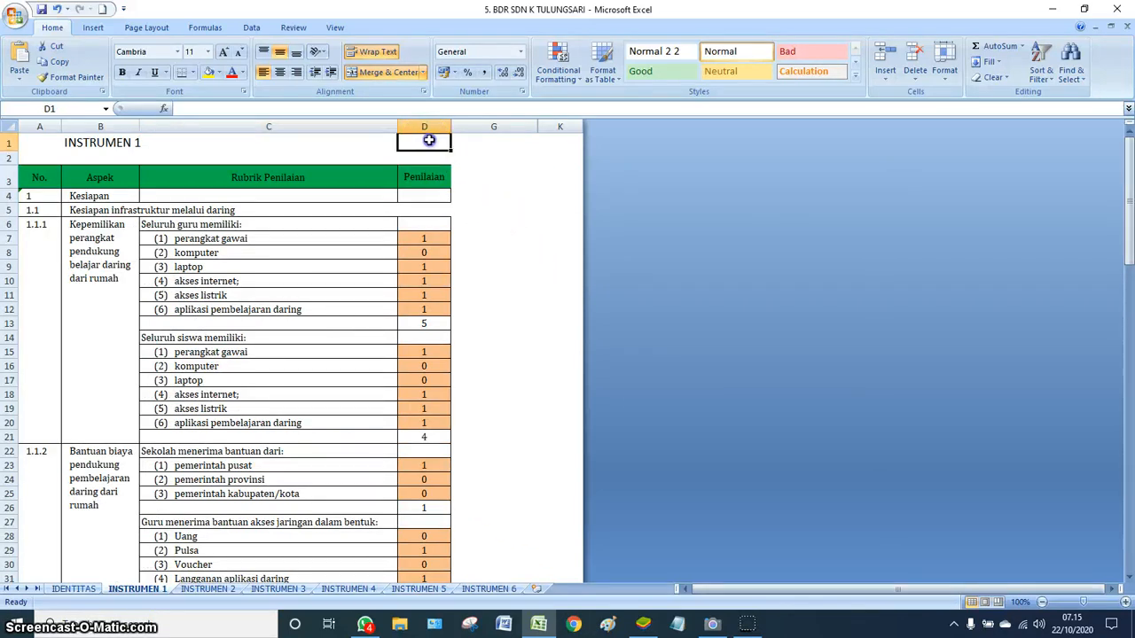
left_click_drag(461, 139, 470, 138)
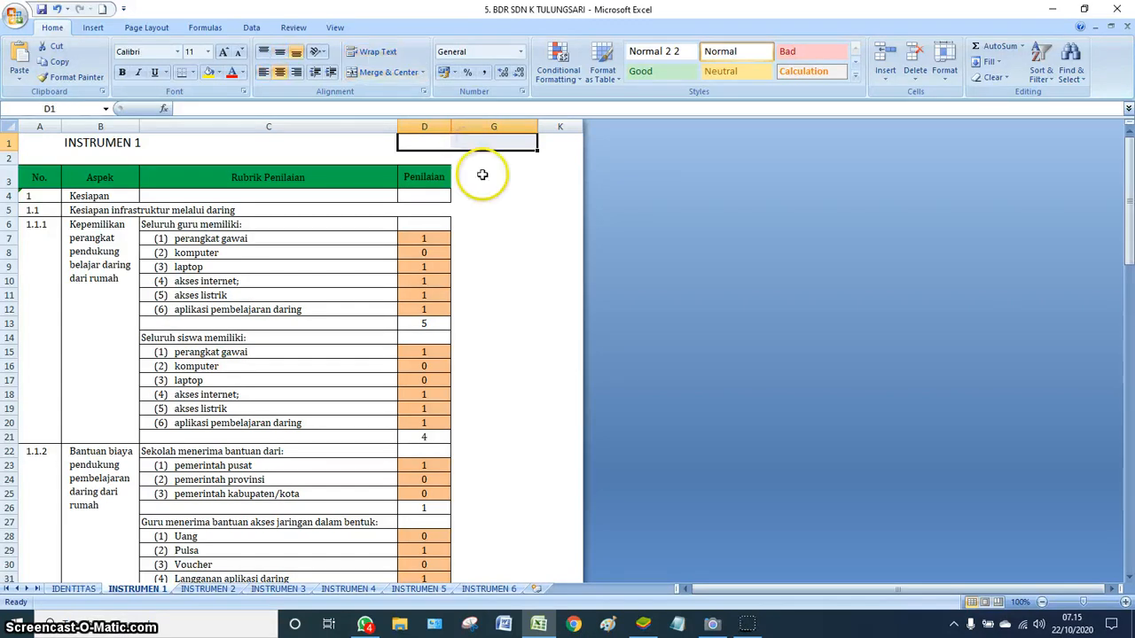
left_click(947, 85)
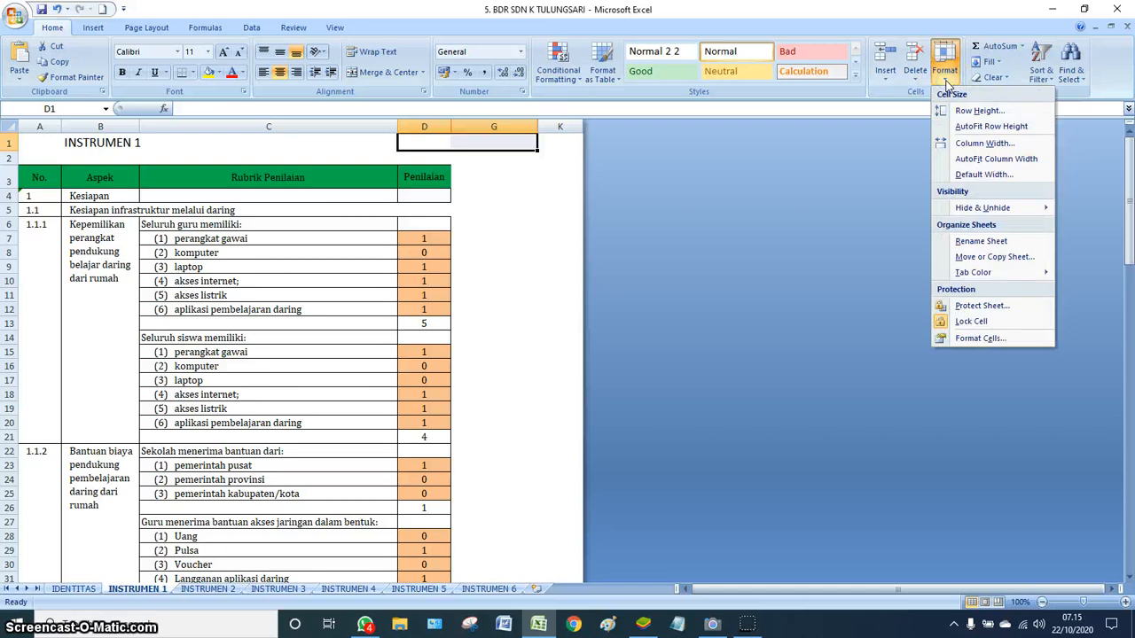
left_click(990, 145)
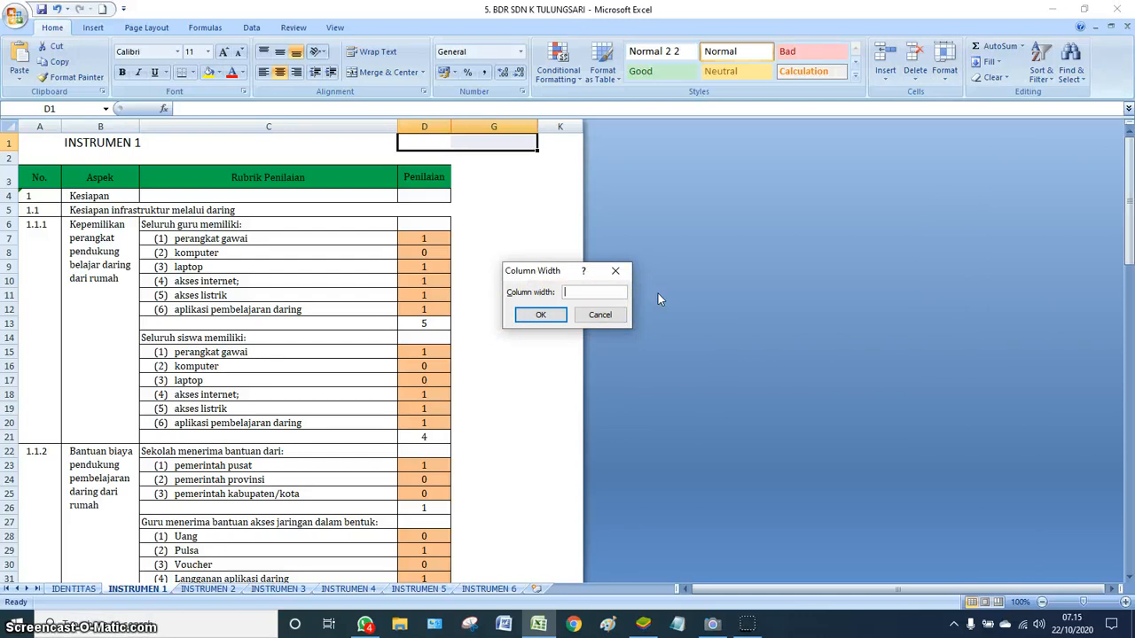
type("20")
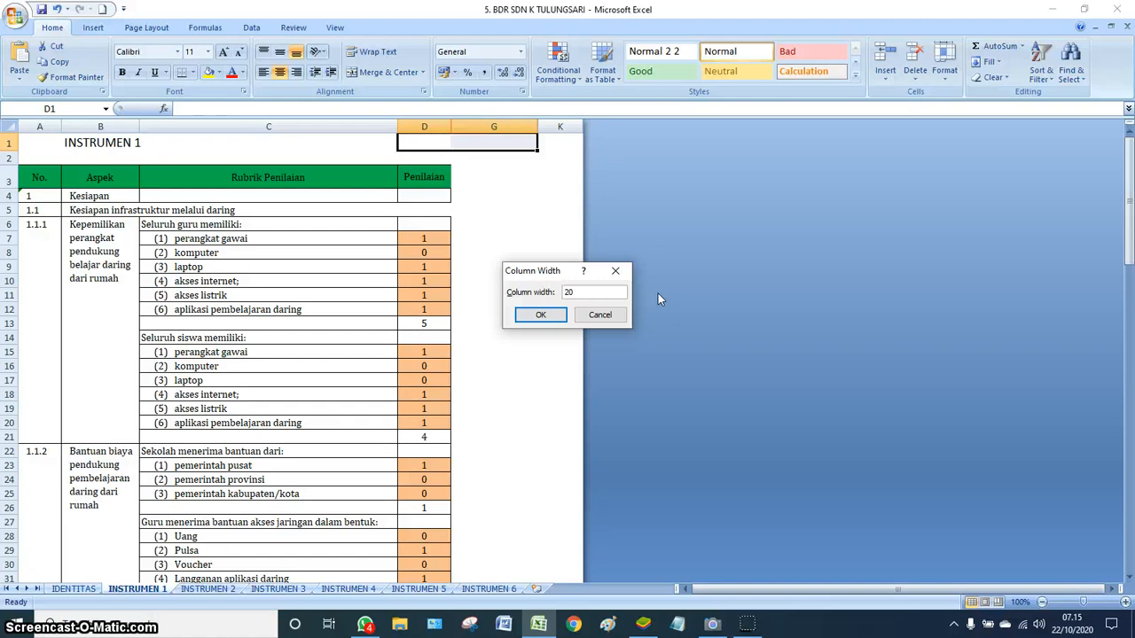
left_click(536, 317)
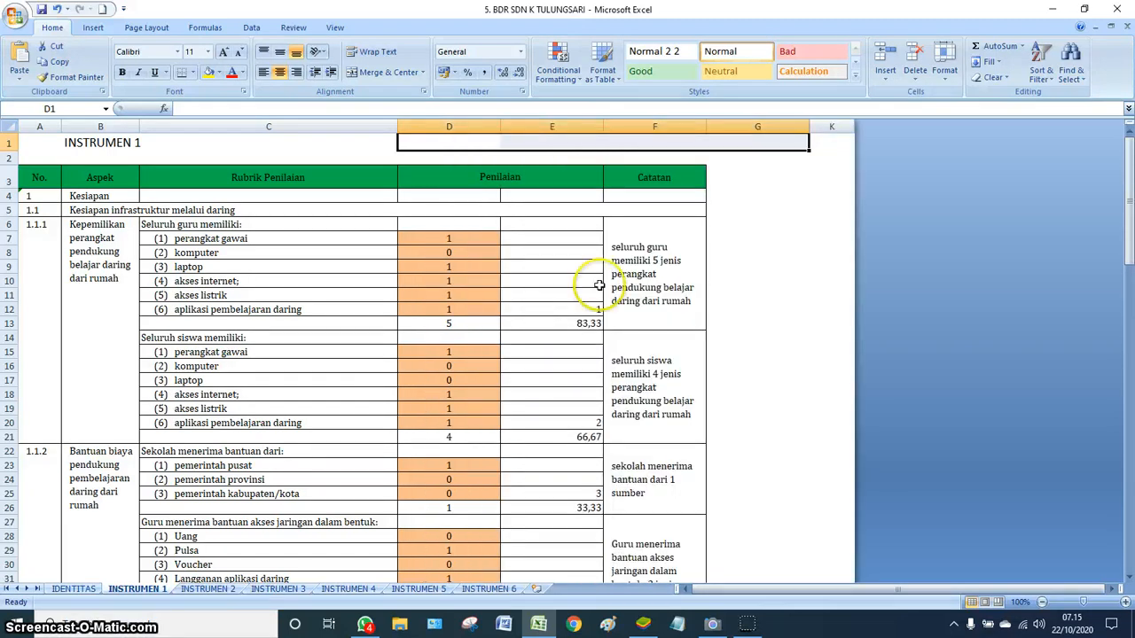
scroll(532, 236, "down", 6)
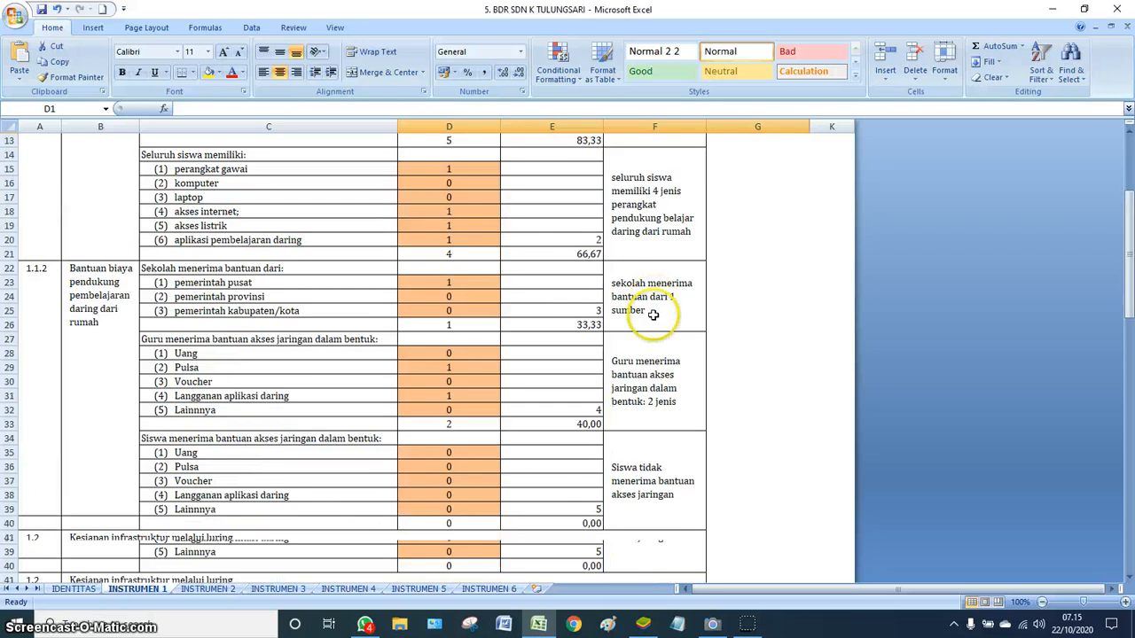
scroll(641, 329, "down", 14)
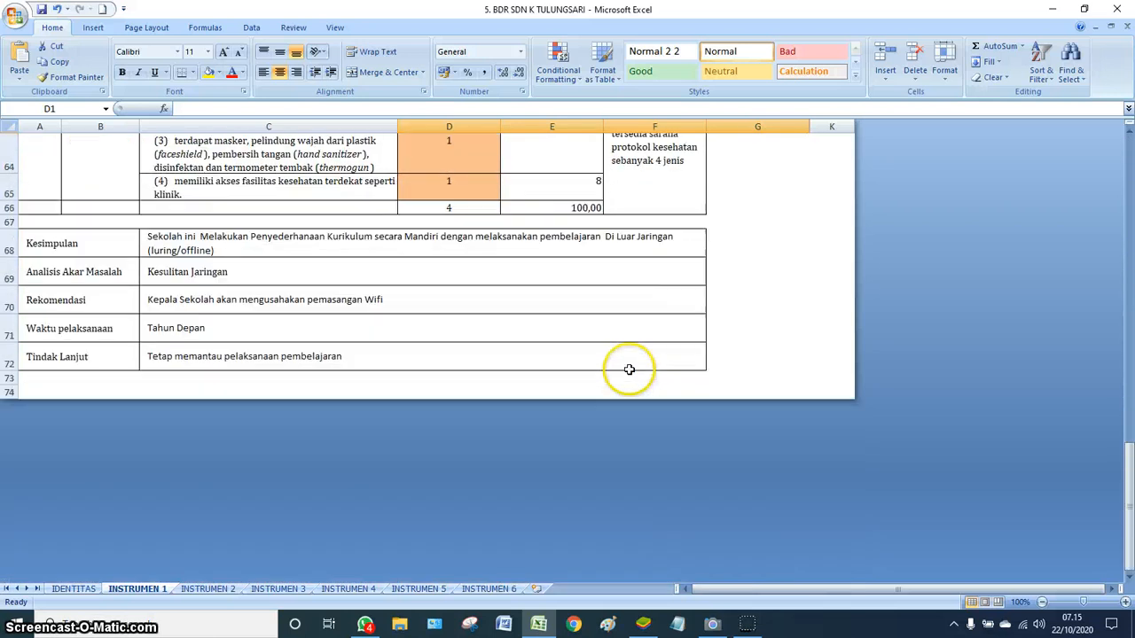
scroll(626, 369, "up", 5)
scroll(629, 361, "up", 16)
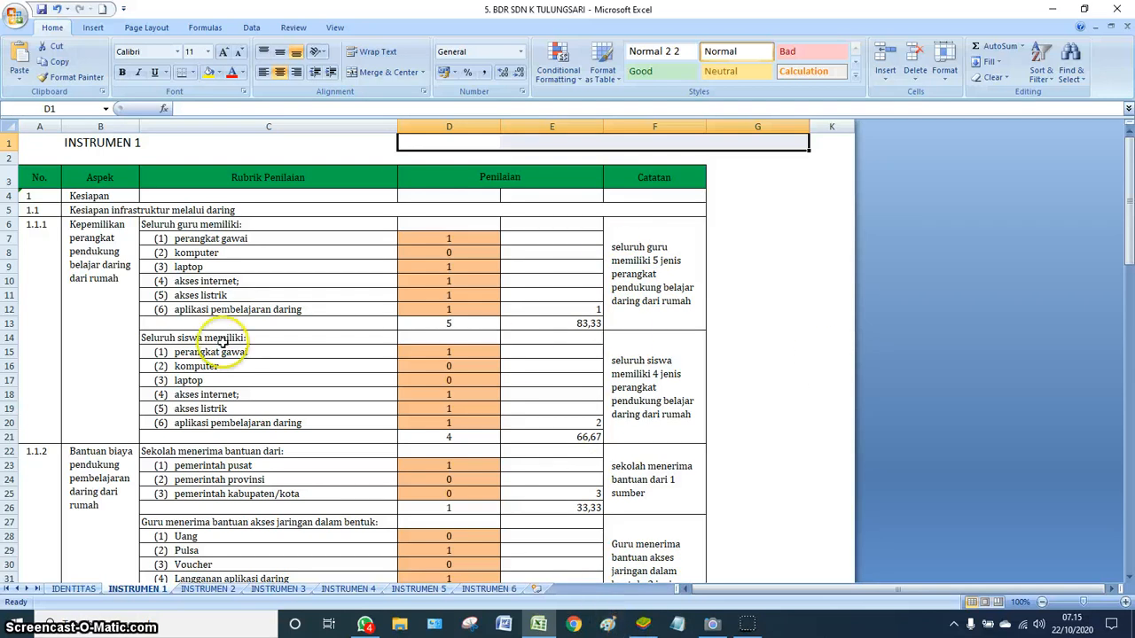
- In e-Supervisi Mutu, join the Keterlaksanaan Belajar dari Rumah instrument from the Pusat category
left_click(643, 624)
scroll(527, 299, "down", 5)
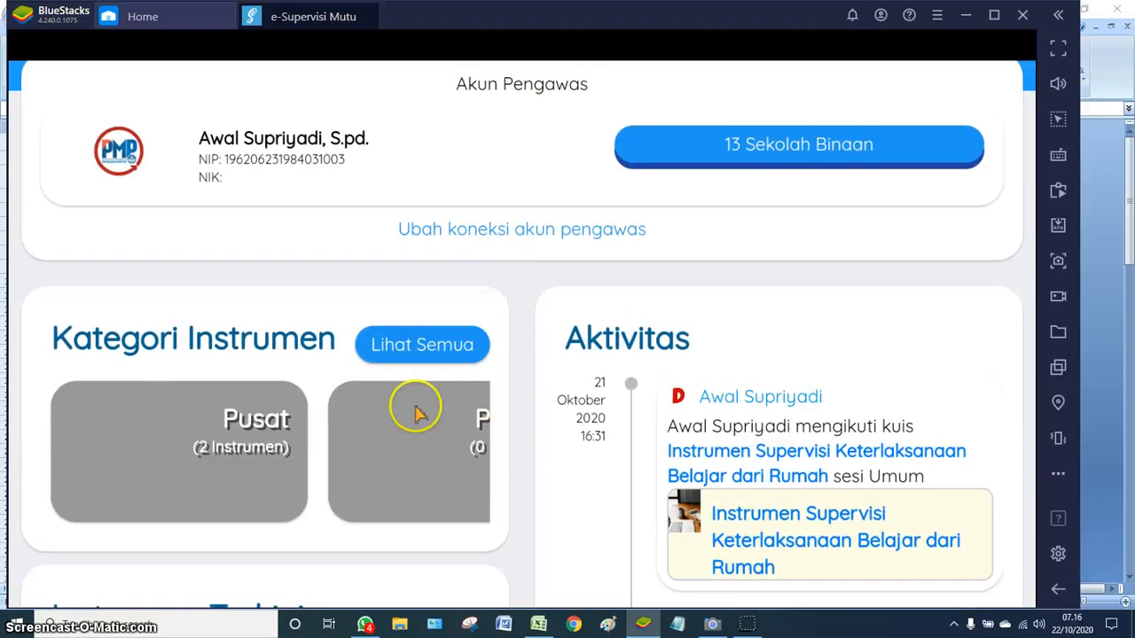
left_click(242, 445)
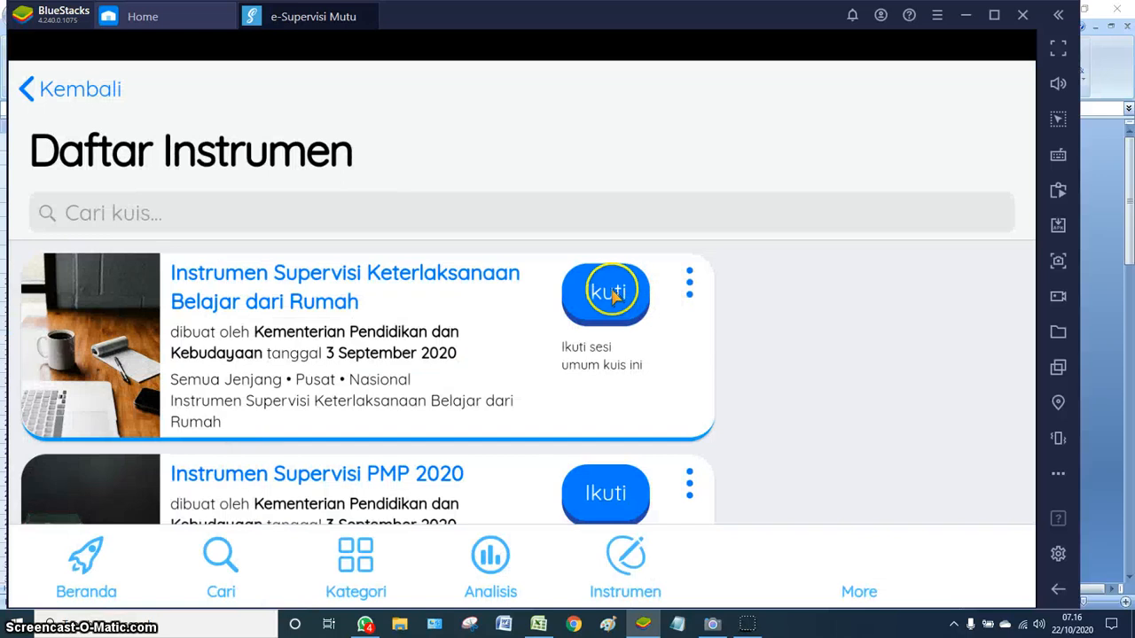
left_click(605, 299)
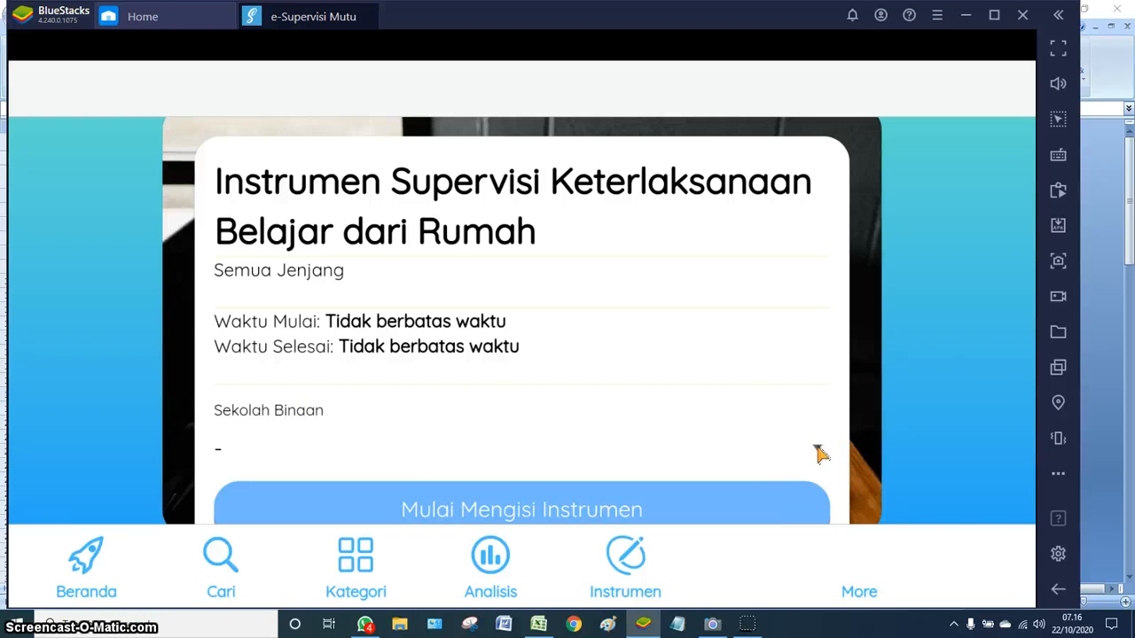
- Choose SD NEGERI KECIL TULUNG SARI as the Sekolah Binaan
left_click(820, 454)
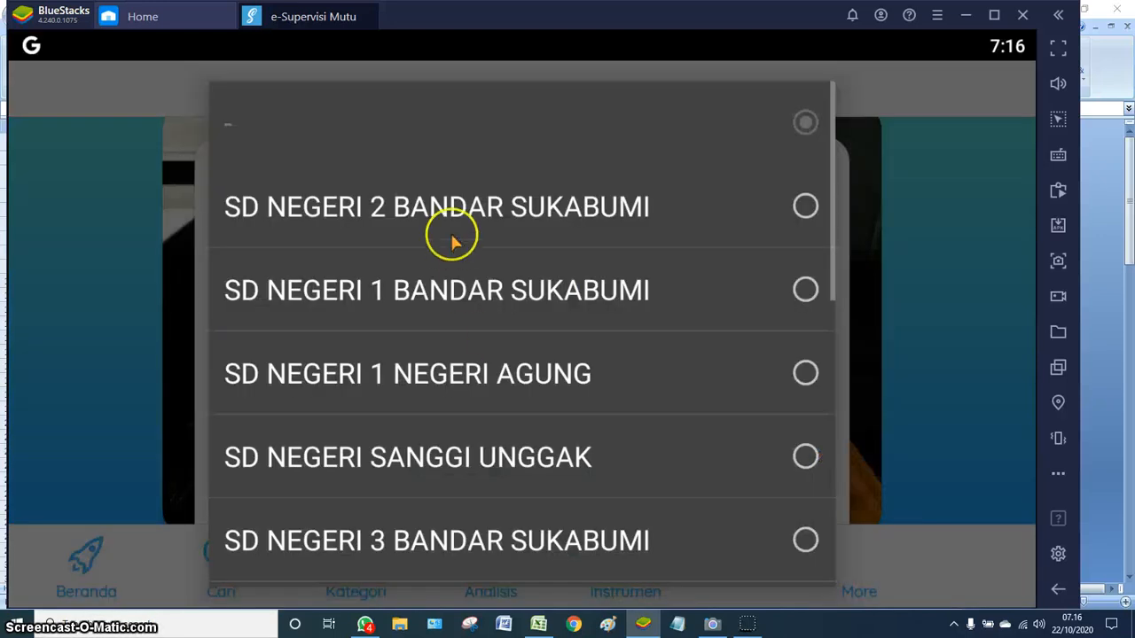
scroll(512, 401, "down", 5)
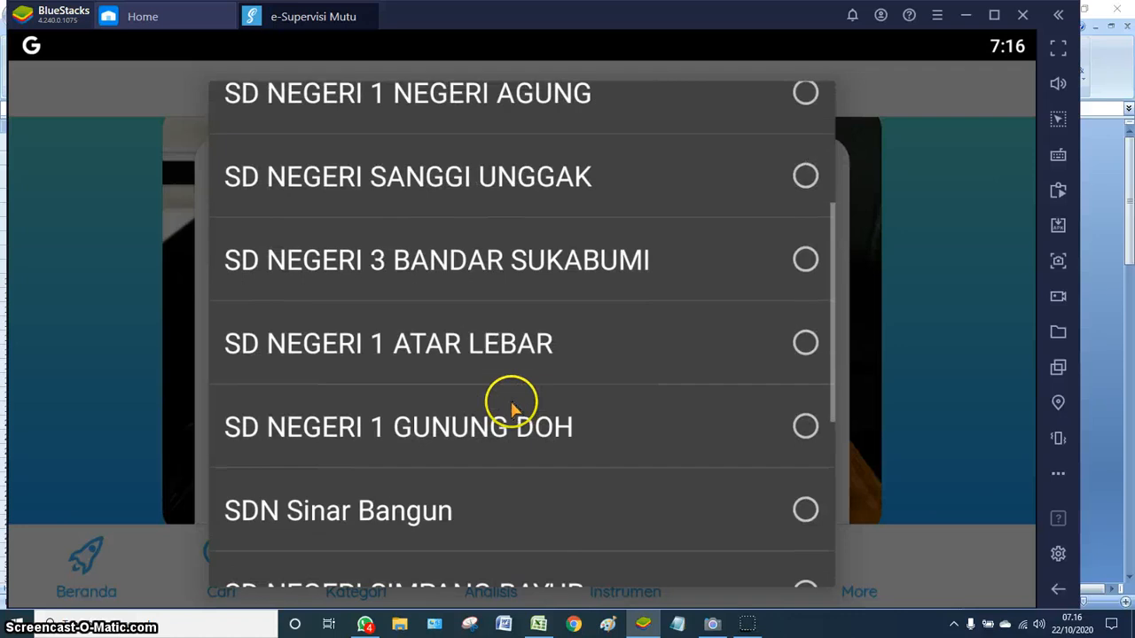
scroll(510, 408, "down", 2)
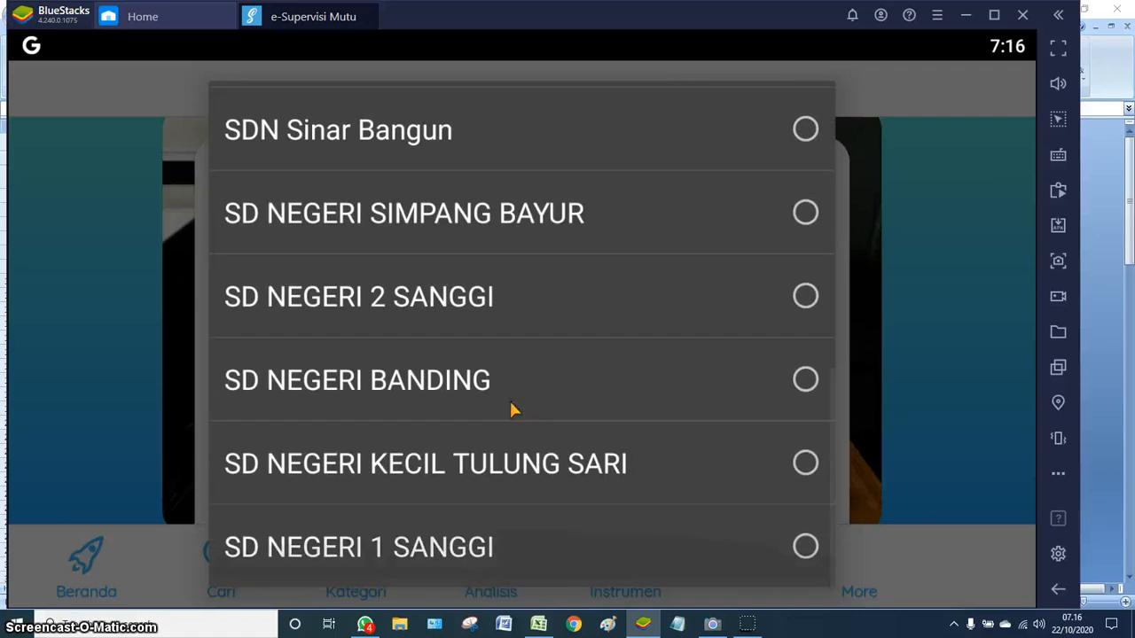
left_click(806, 463)
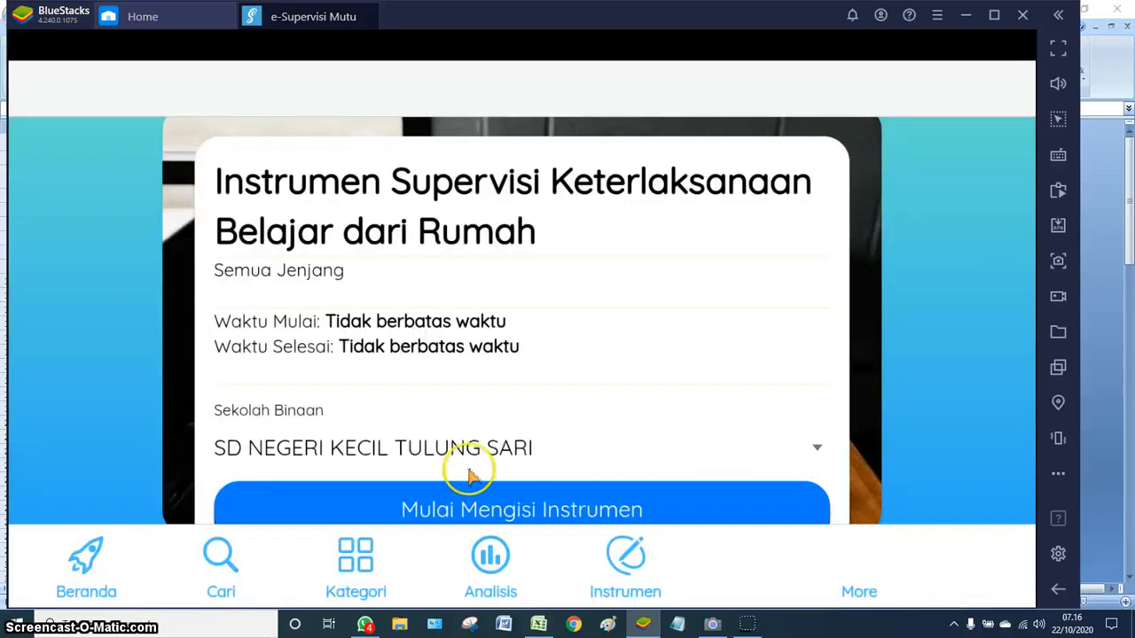
- Start the instrument, scroll to question 1's ISIAN JAWABAN entries, then return to Excel
left_click(522, 518)
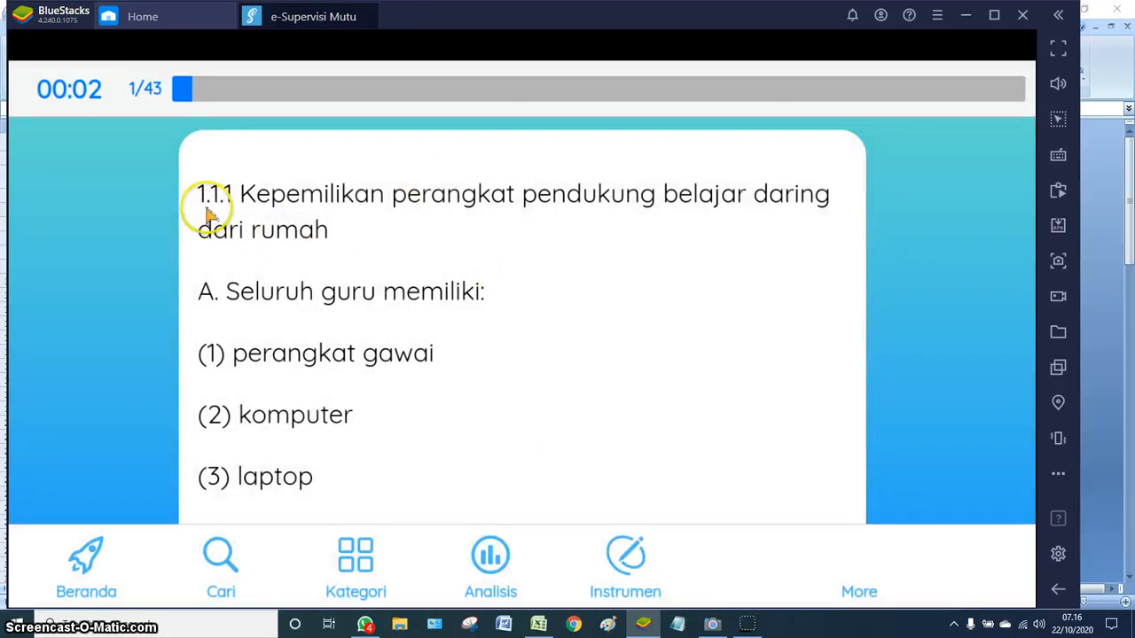
scroll(405, 319, "down", 3)
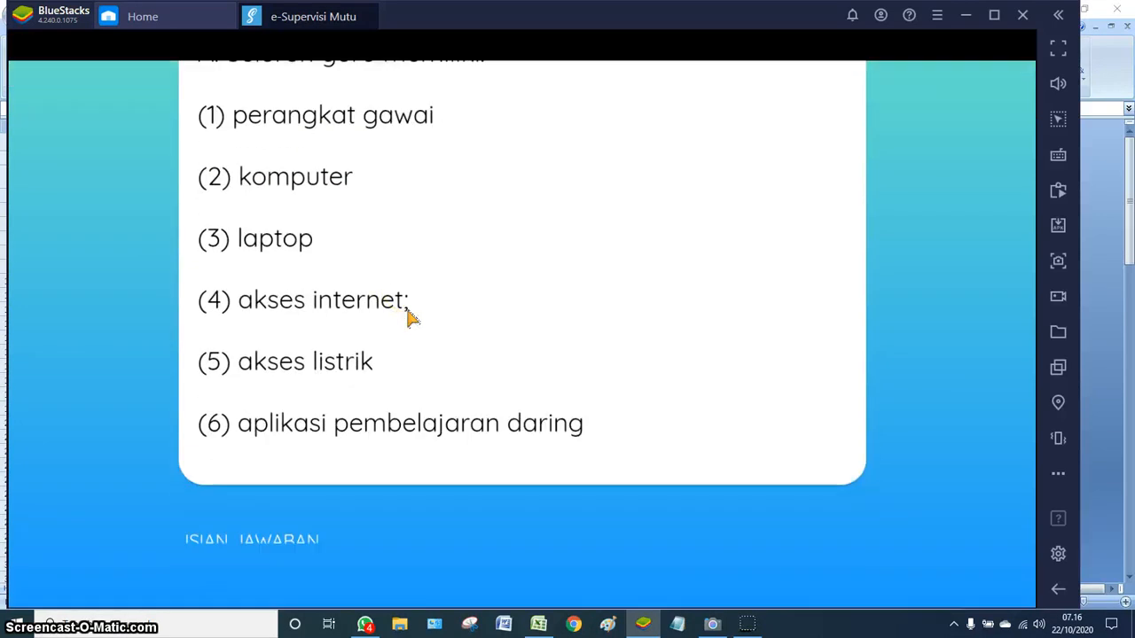
scroll(411, 319, "down", 2)
scroll(411, 319, "down", 2)
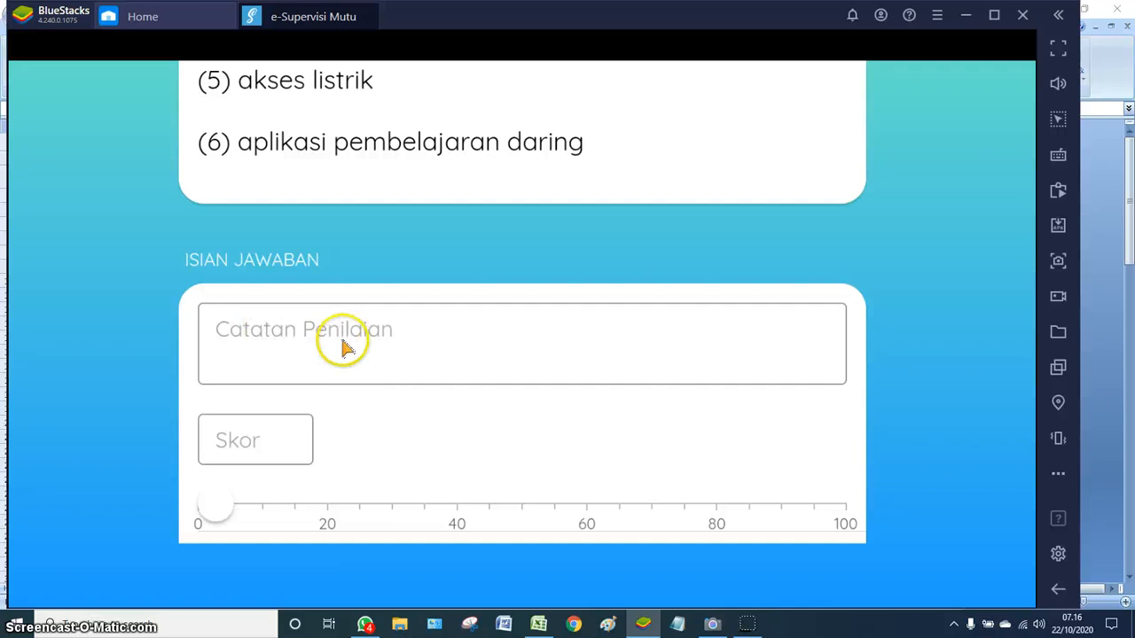
left_click(538, 624)
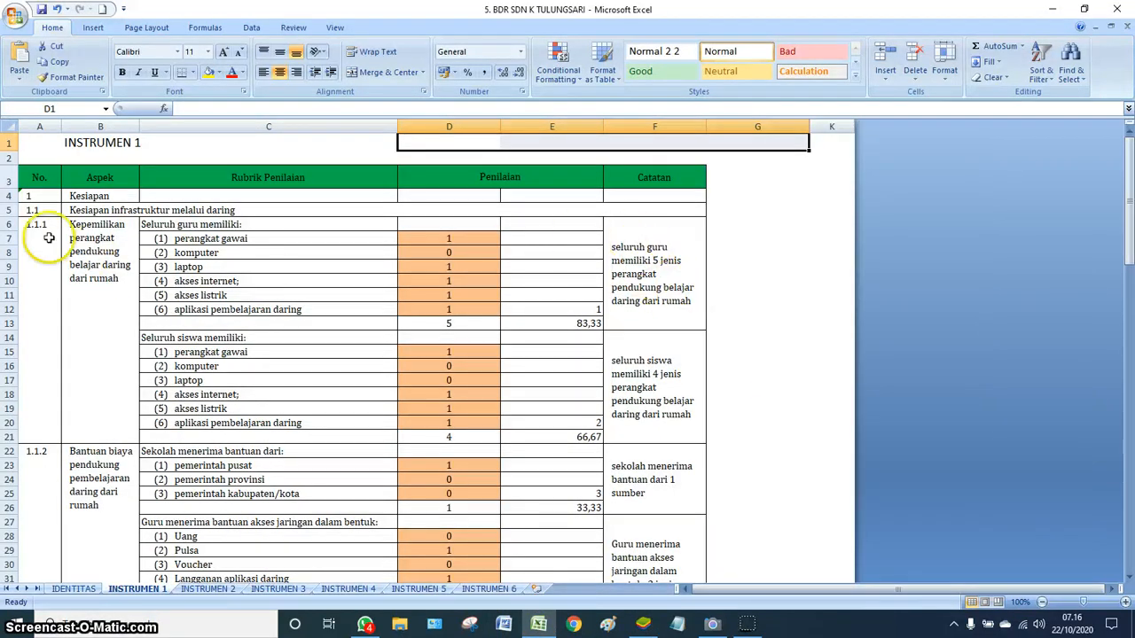
- Take the teacher-devices note from cell F6 and return to the e-Supervisi Mutu form
left_click(653, 299)
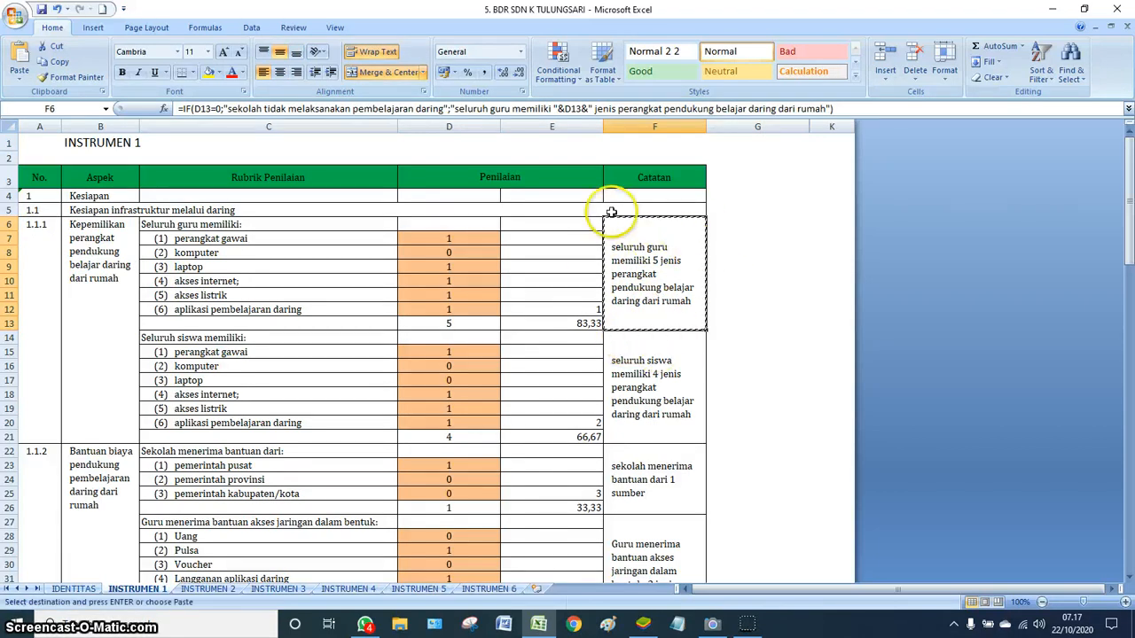
left_click(645, 625)
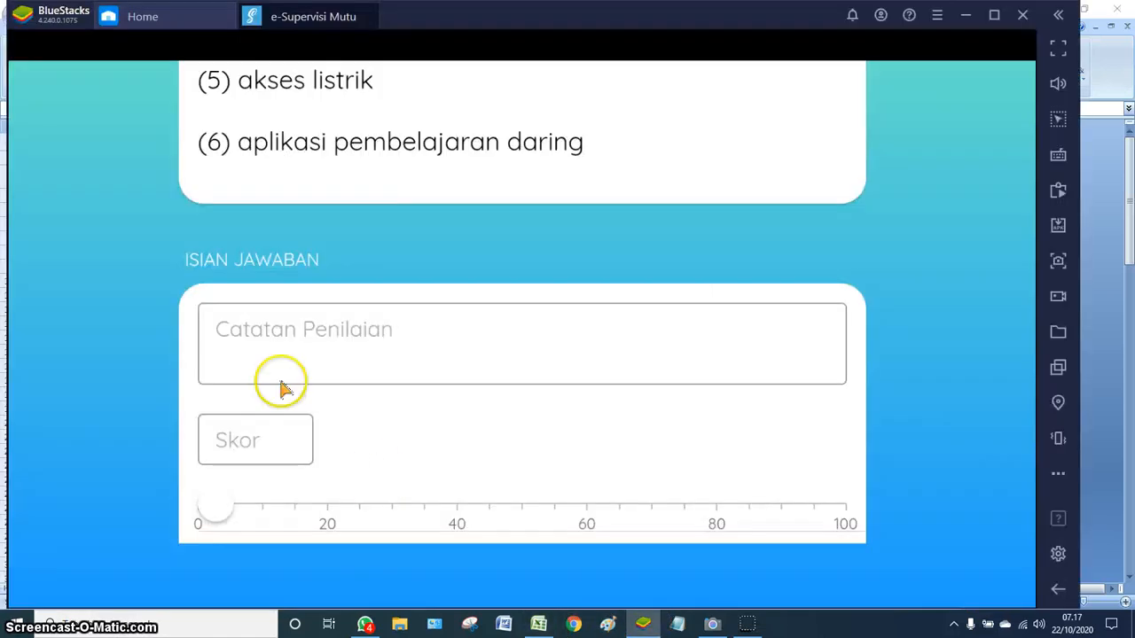
- Submit question 1 with the pasted teacher-devices note and a score of 85
left_click(254, 354)
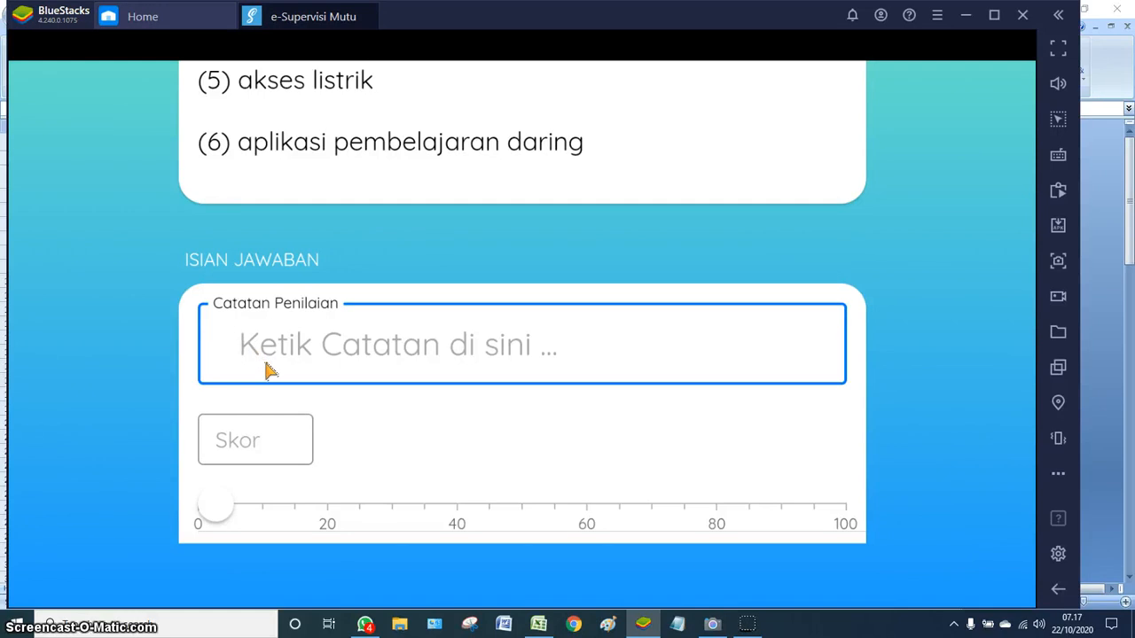
type("pendukung belajar daring dari rumah")
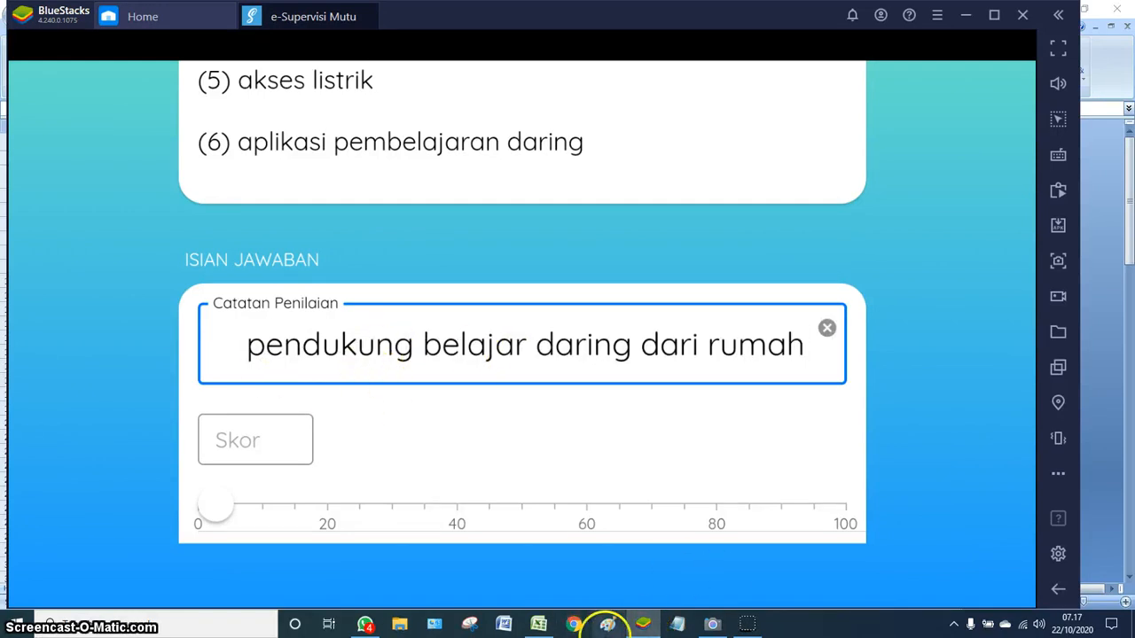
left_click(538, 624)
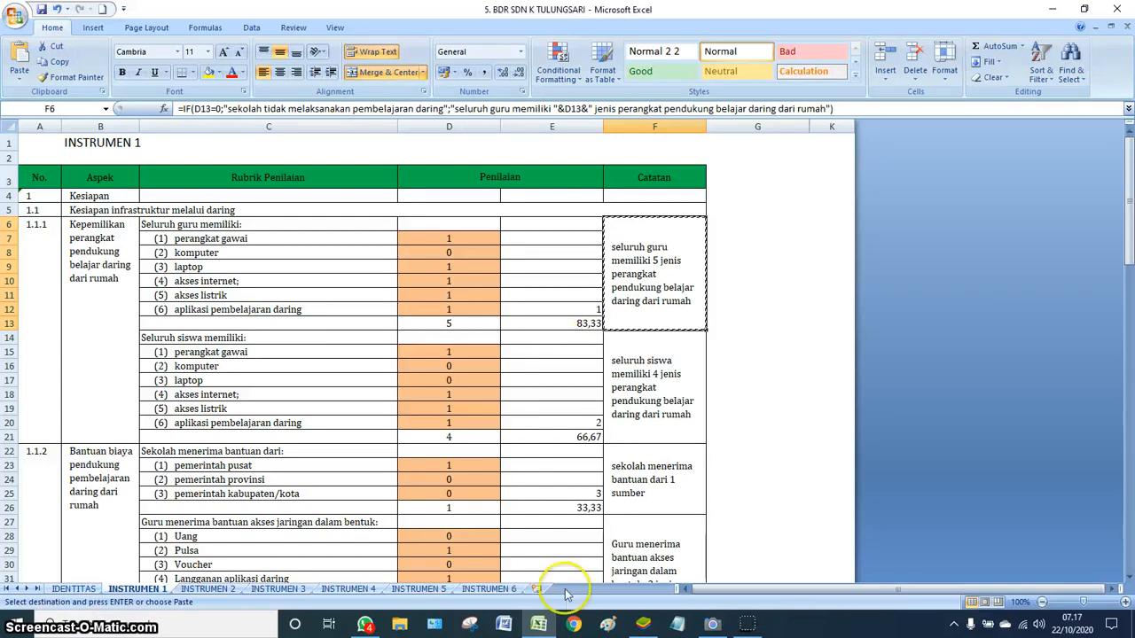
left_click(643, 624)
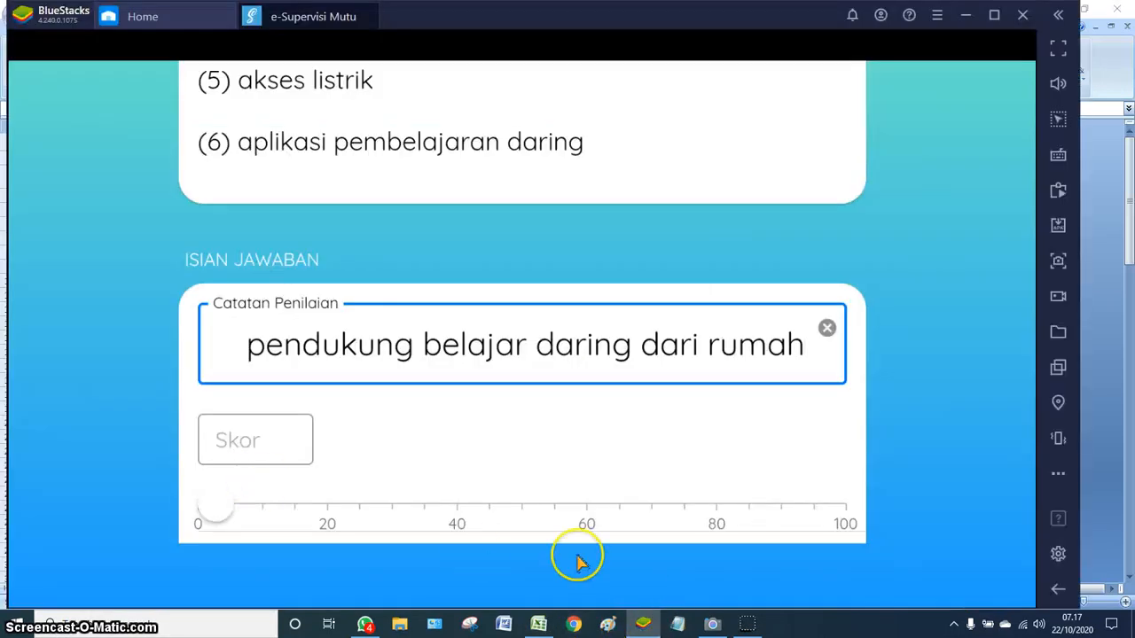
left_click(752, 512)
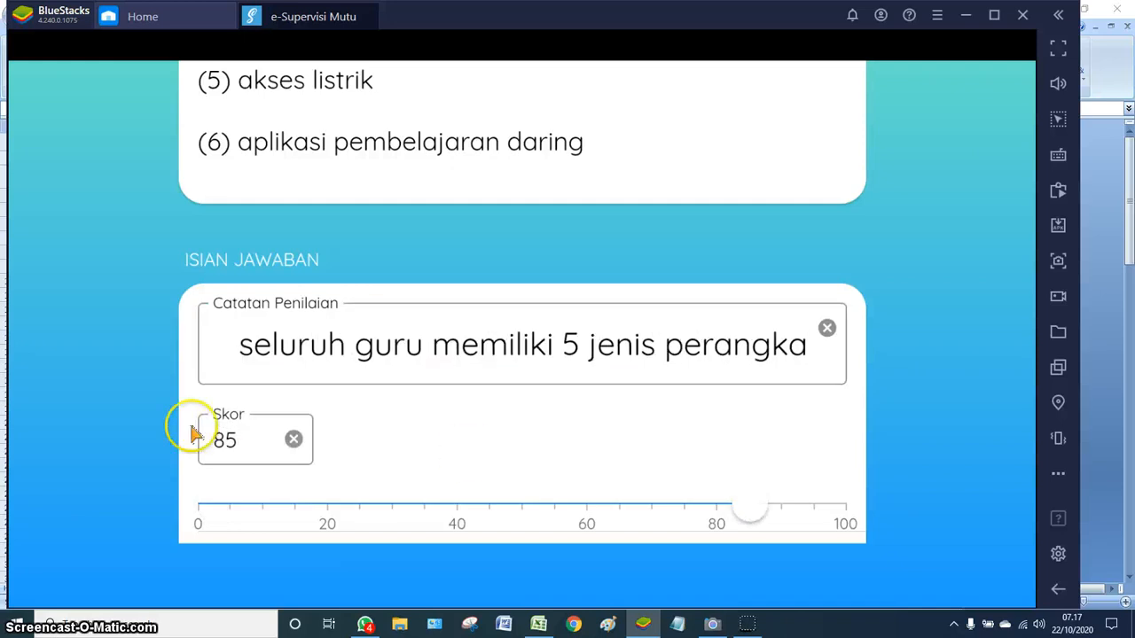
scroll(458, 434, "down", 2)
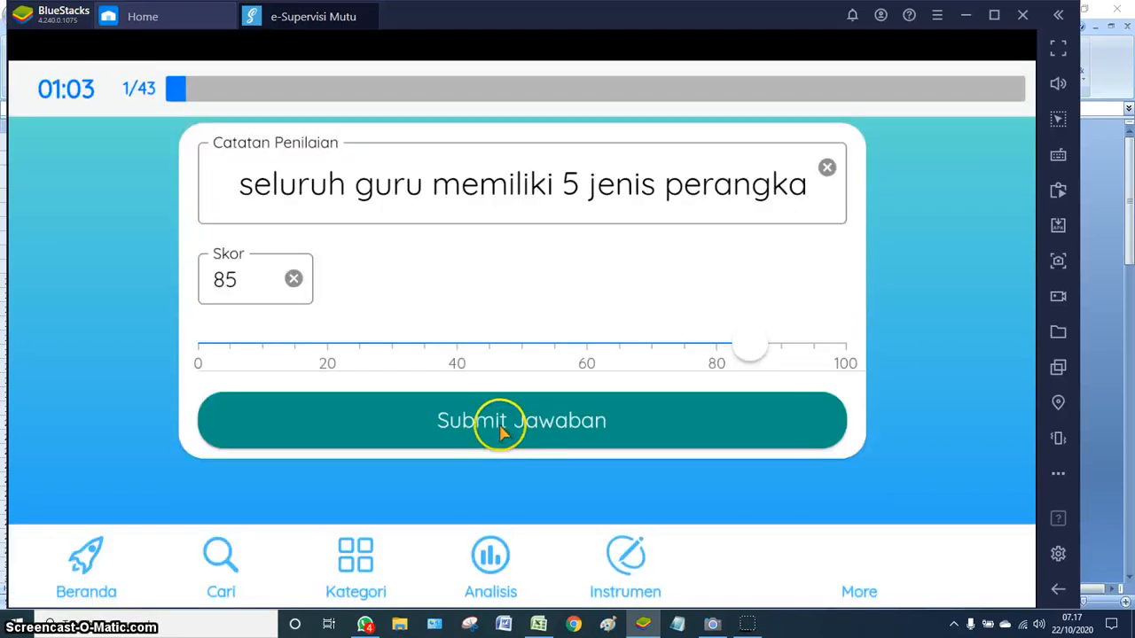
left_click(498, 429)
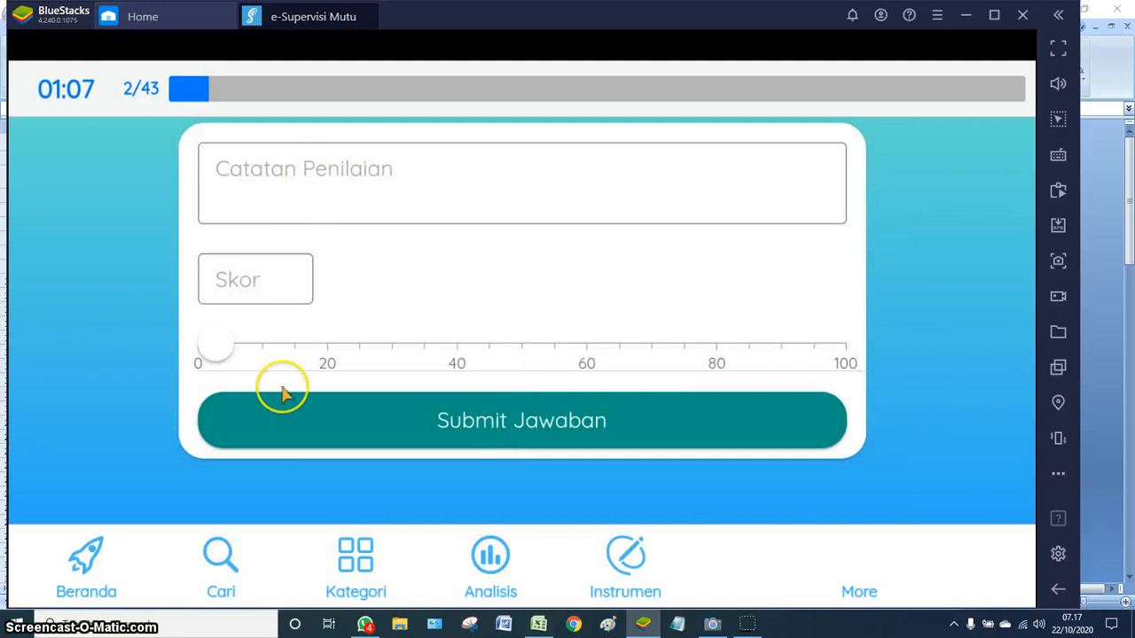
left_click(539, 626)
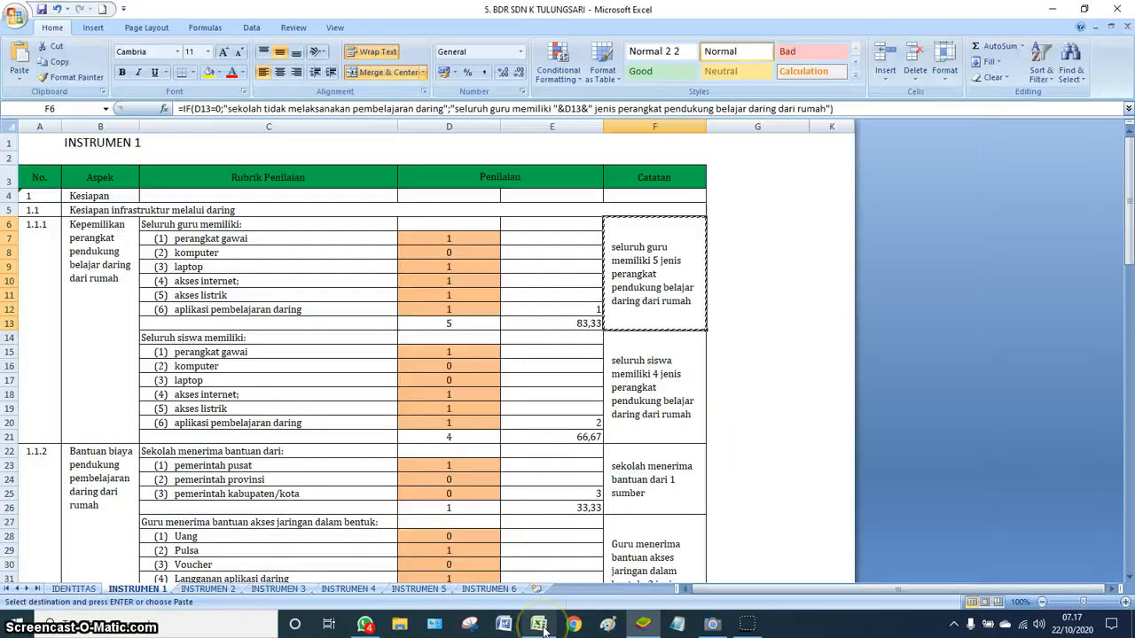
- Copy the student-devices note from cell F14 and go back to the e-Supervisi Mutu form
left_click(653, 396)
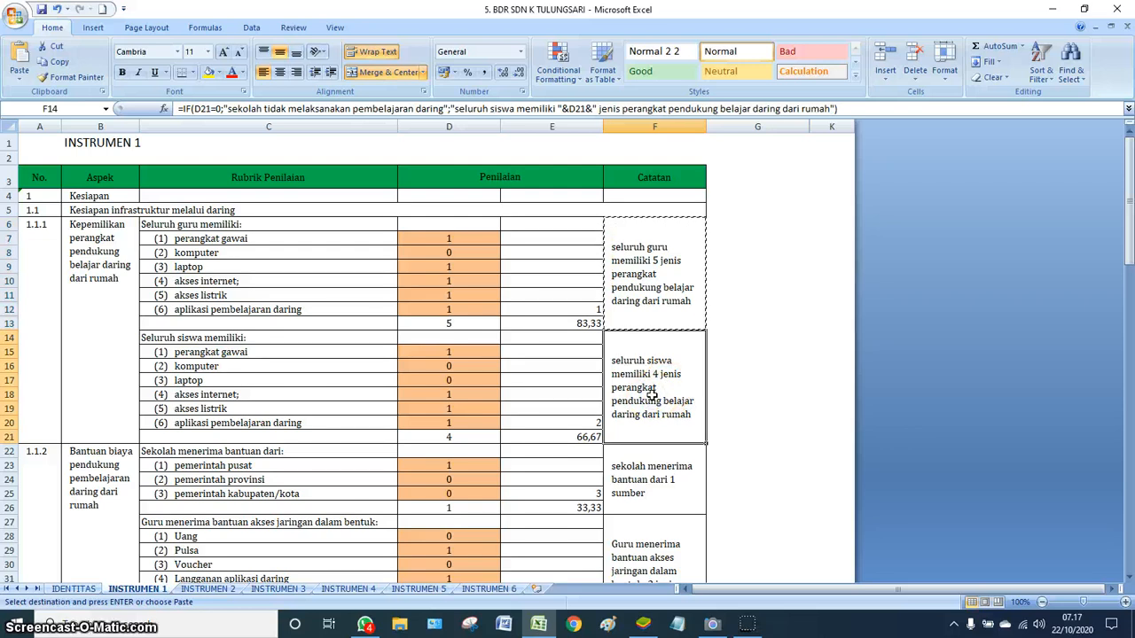
key("ctrl+c")
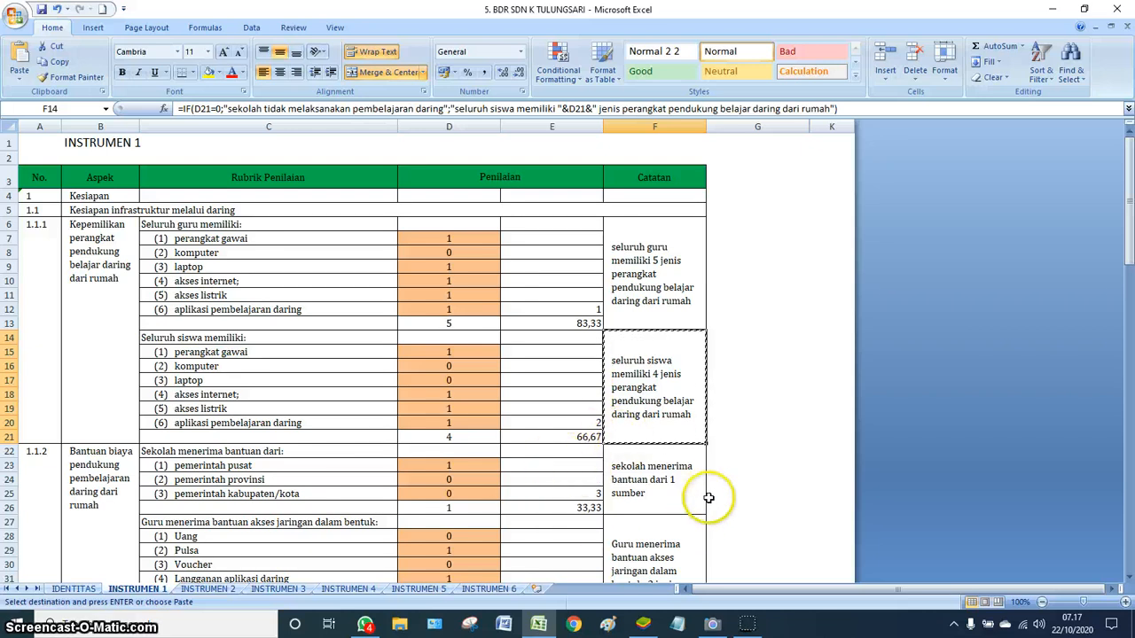
left_click(645, 626)
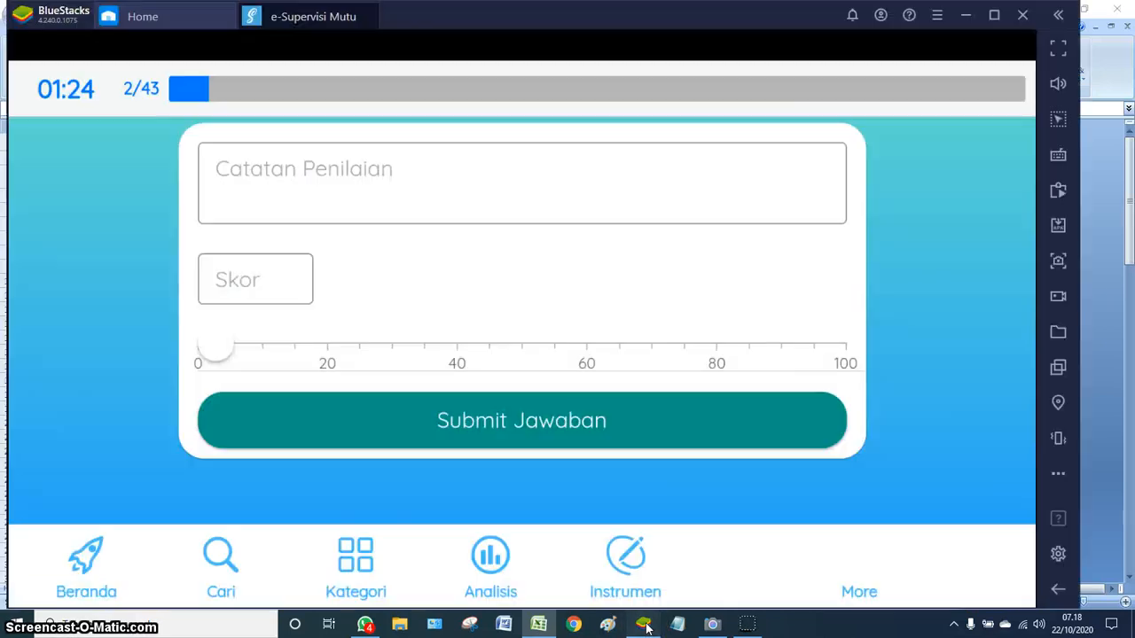
- Paste the F14 note into question 2, score it 70, submit, and return to Excel
left_click(273, 195)
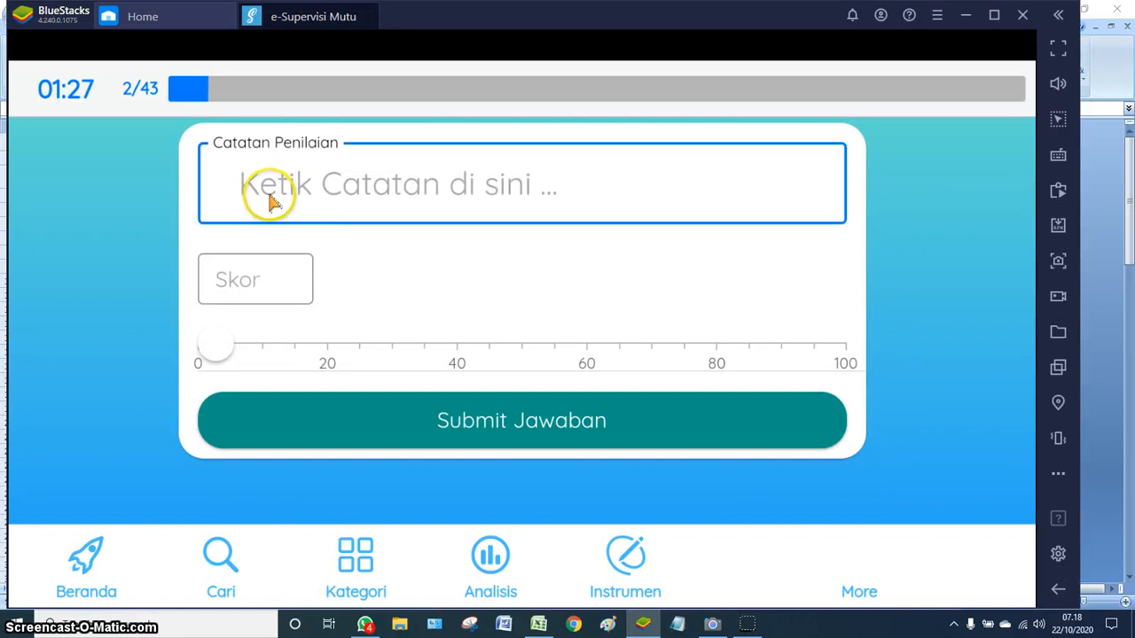
key("ctrl+v")
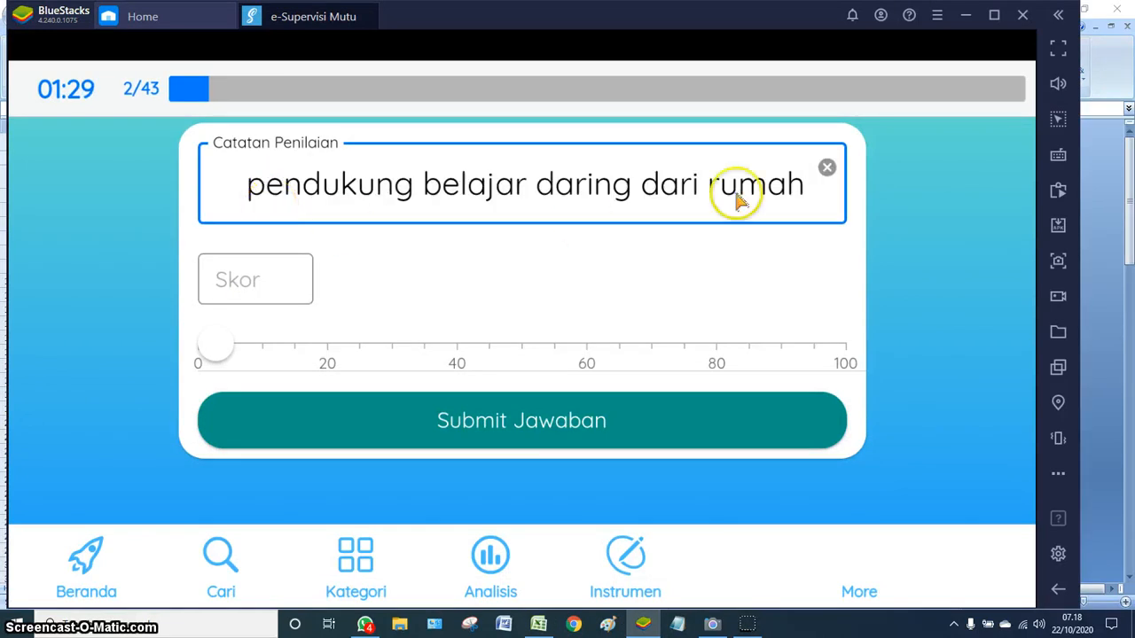
left_click(653, 353)
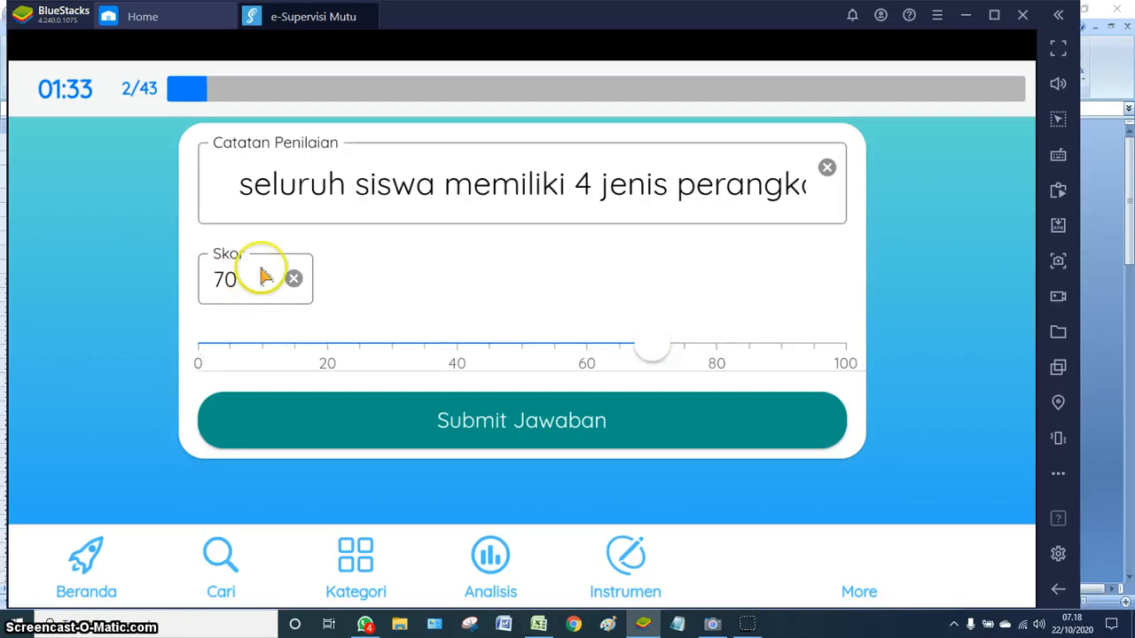
left_click(510, 424)
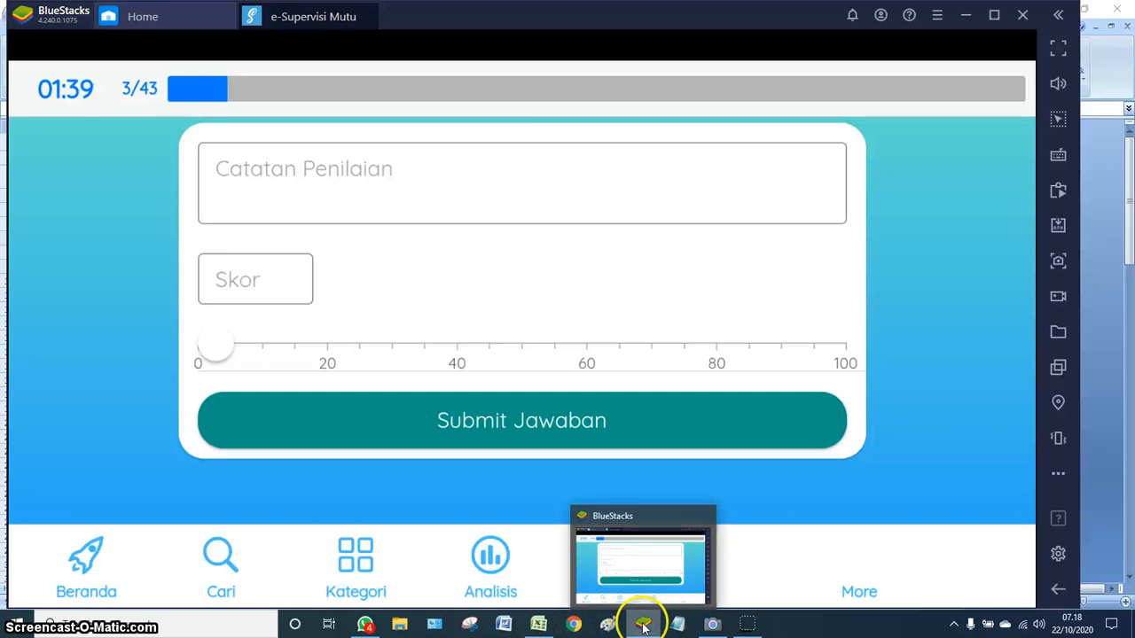
left_click(536, 624)
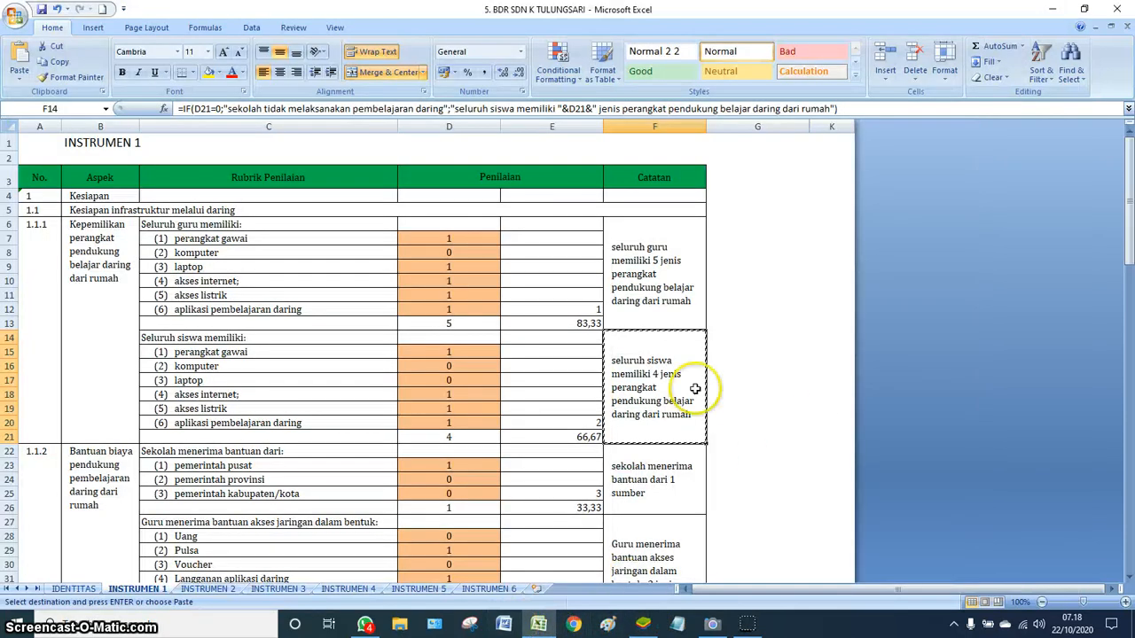
- Copy the note 'sekolah menerima bantuan dari 1 sumber' from Excel cell F22
scroll(687, 381, "down", 1)
left_click(665, 436)
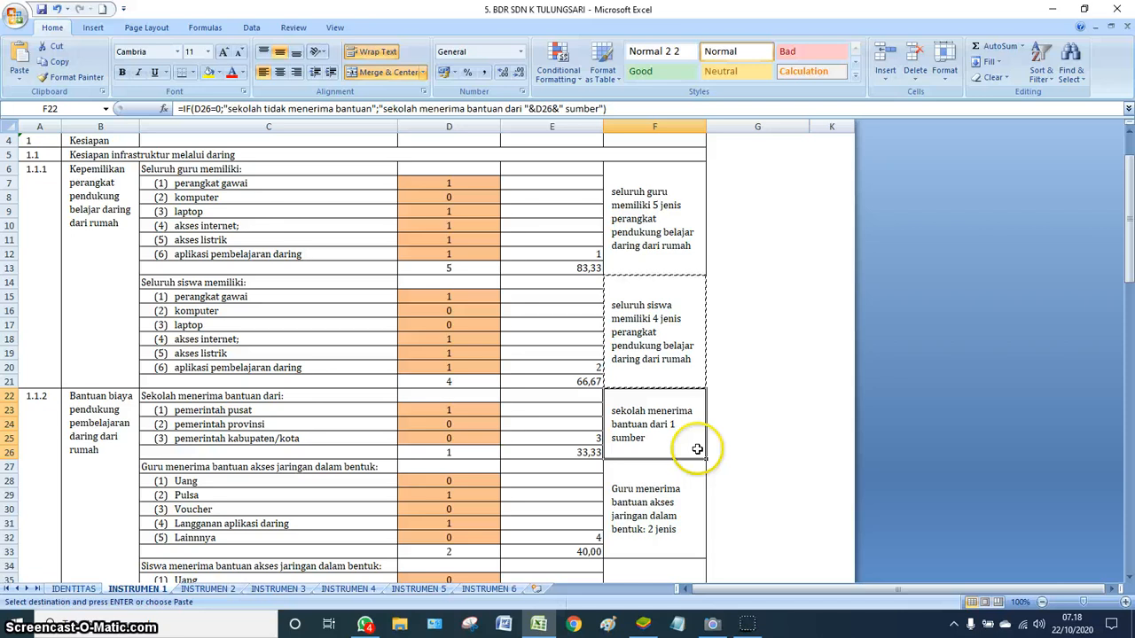
- Paste the single-source aid note into item 3, score it 35, and submit
left_click(644, 623)
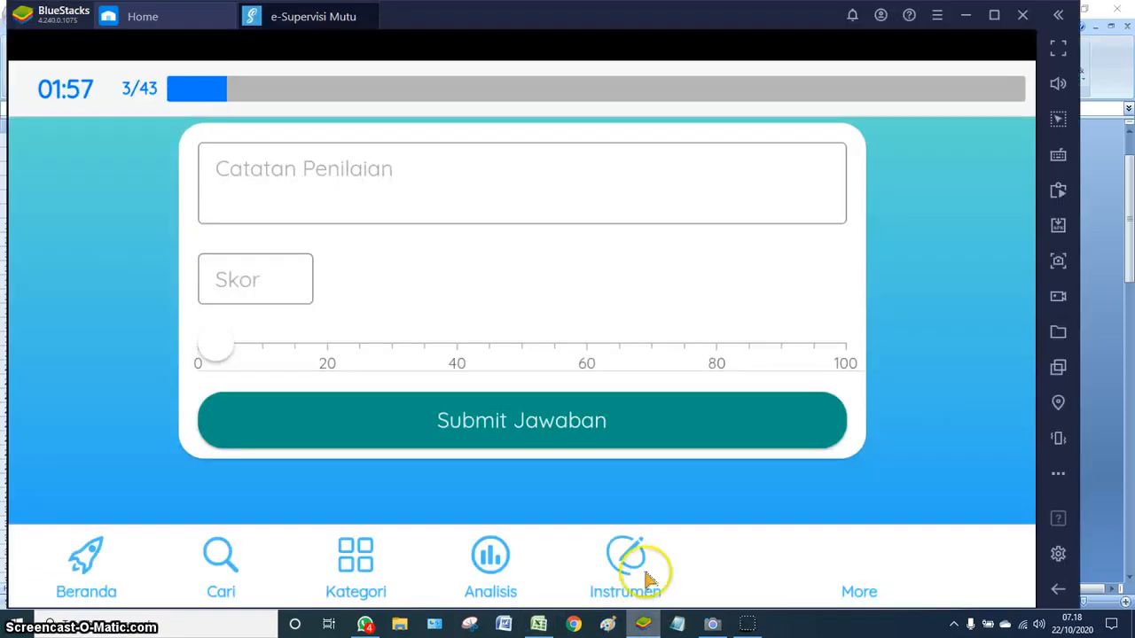
left_click(277, 203)
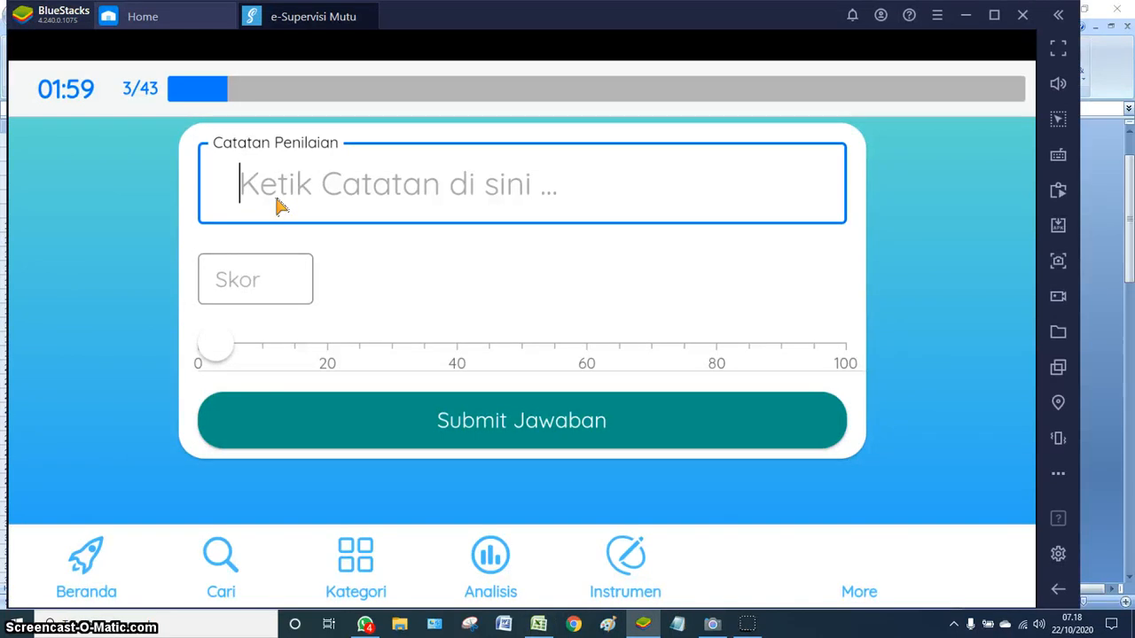
key("ctrl+v")
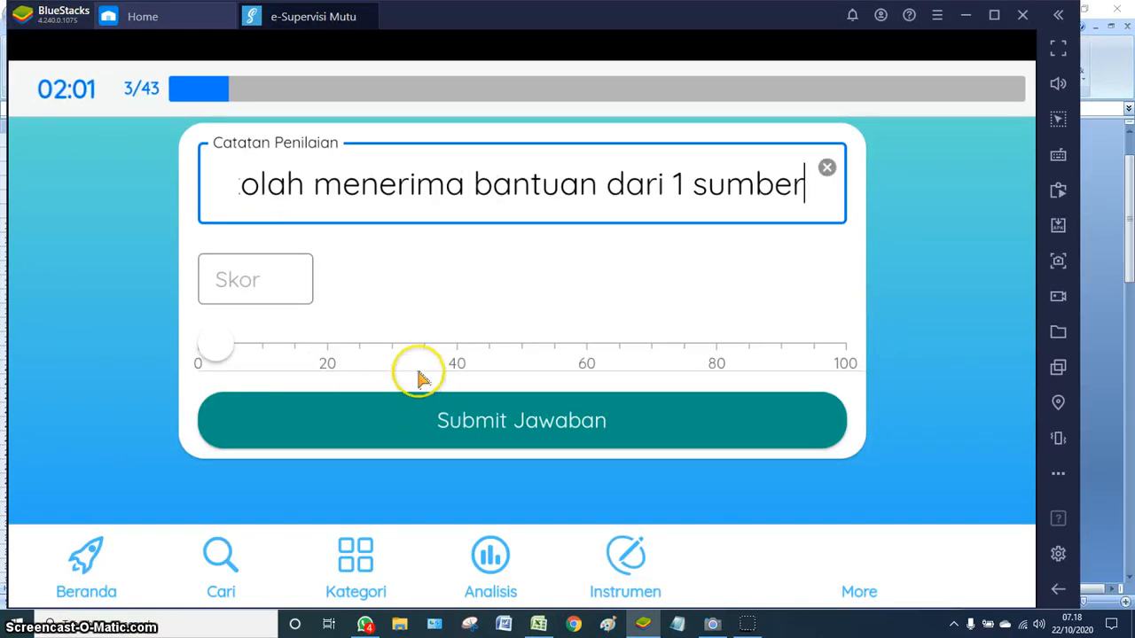
left_click(392, 351)
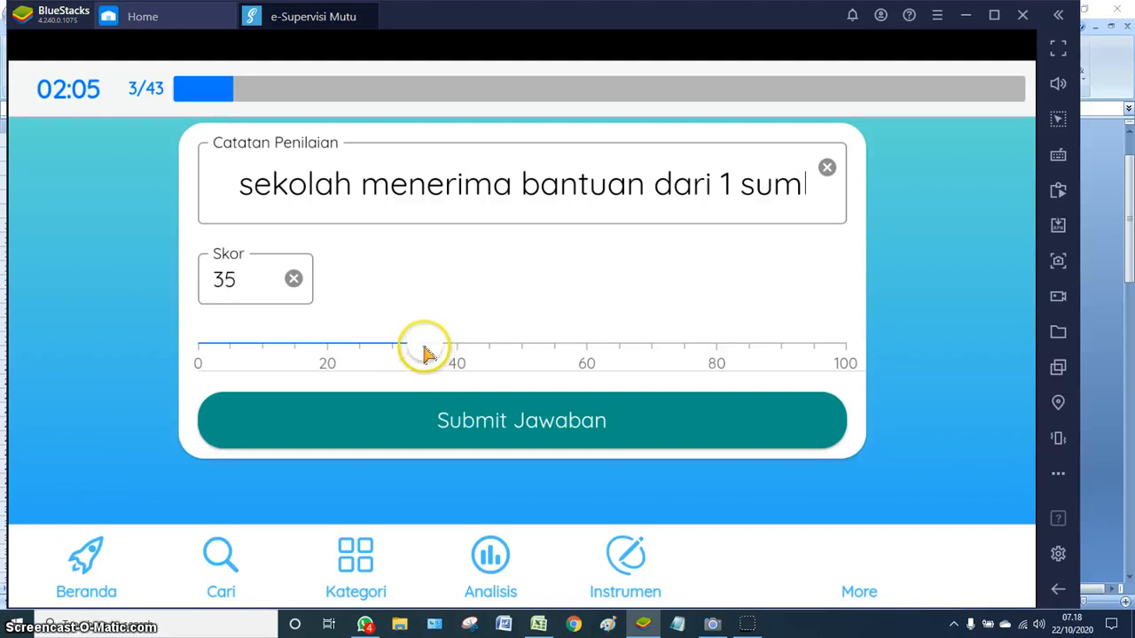
left_click(476, 425)
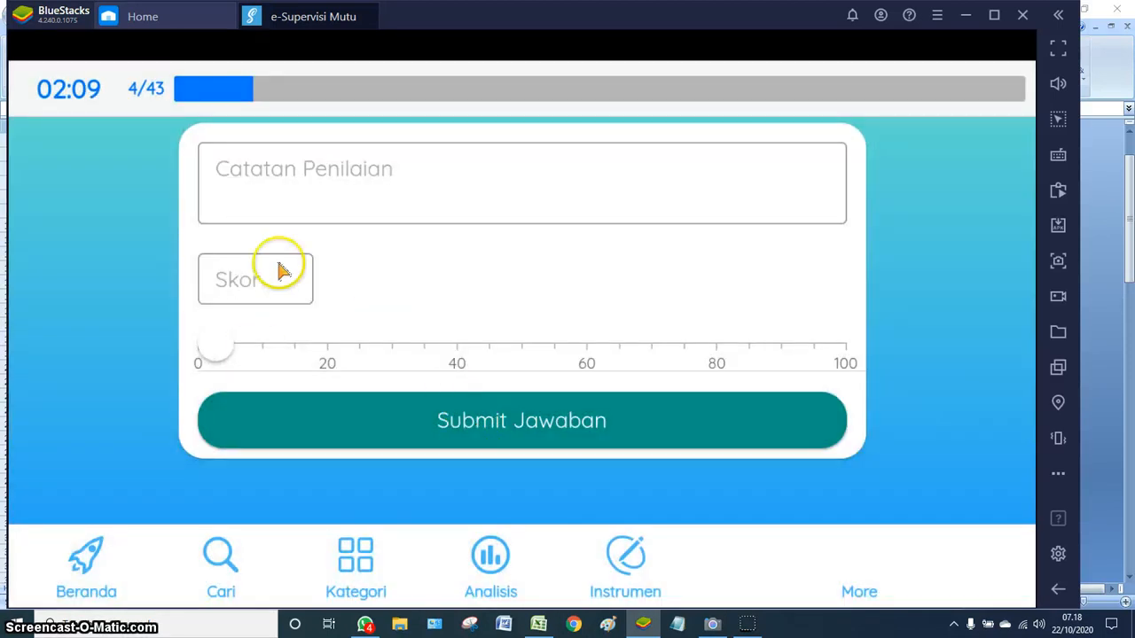
left_click(538, 624)
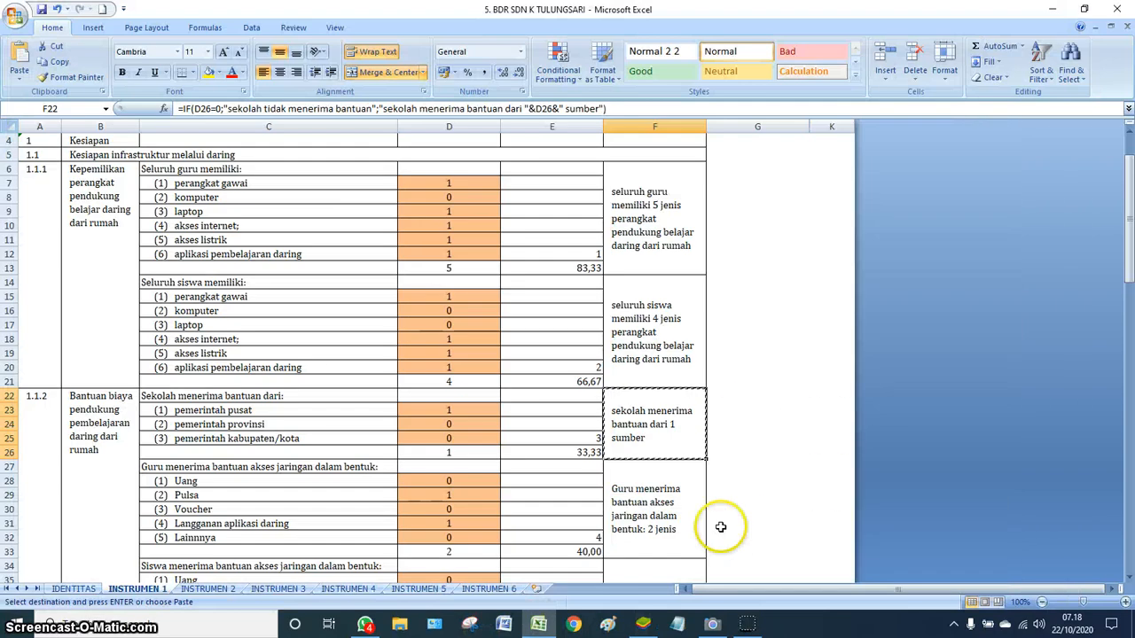
- Copy the F27 note 'Guru menerima bantuan akses jaringan dalam bentuk: 2 jenis' for BlueStacks
scroll(737, 458, "down", 1)
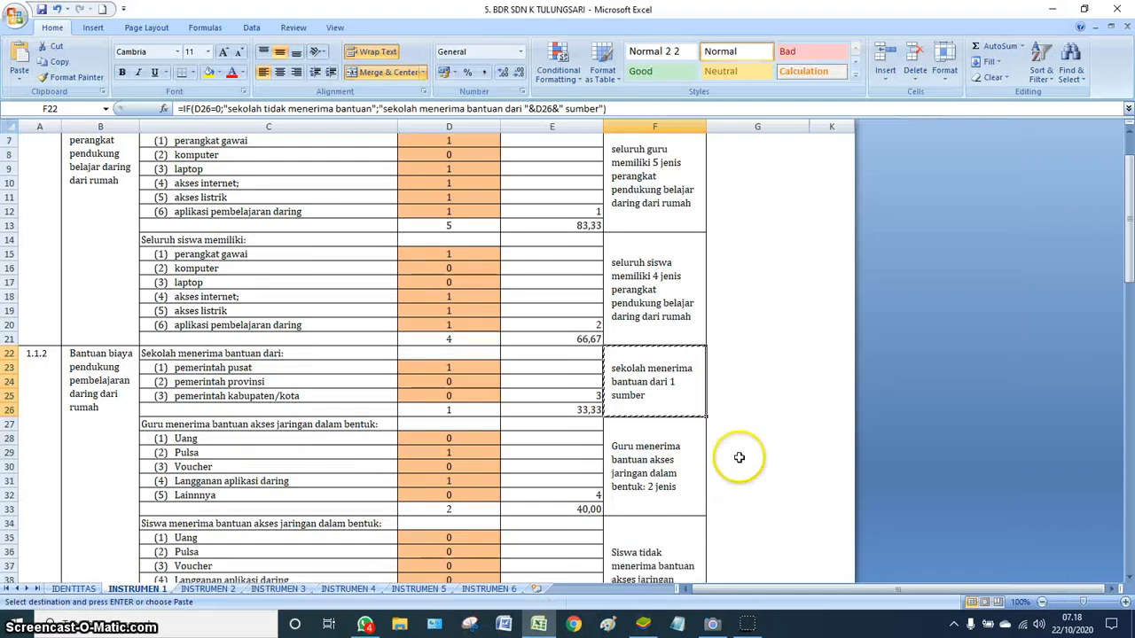
left_click(666, 480)
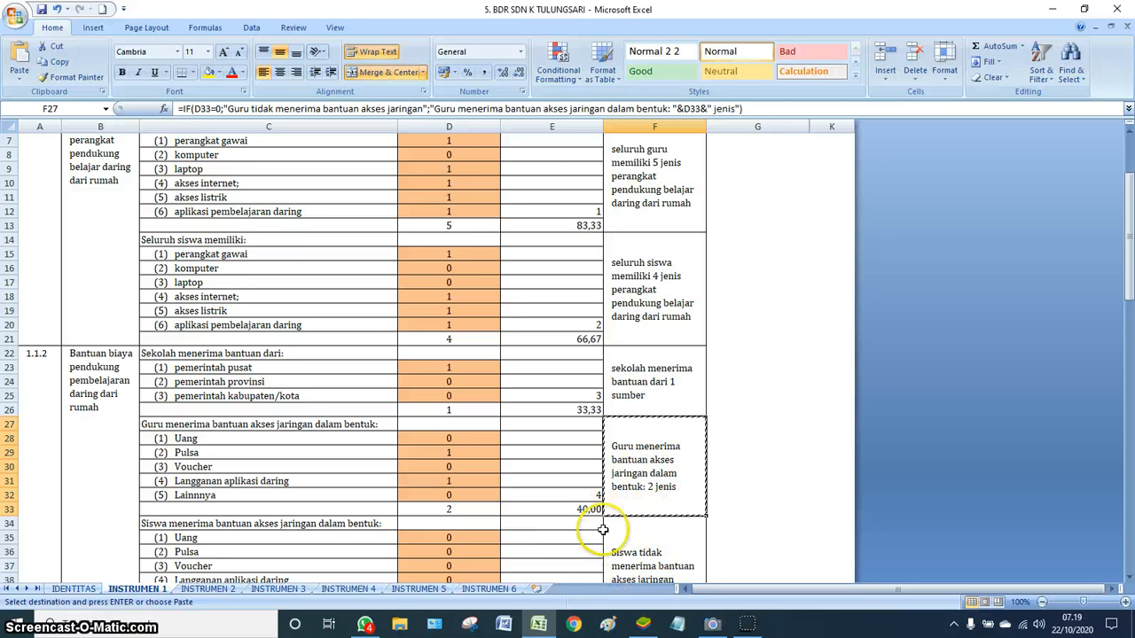
mouse_move(642, 621)
left_click(594, 567)
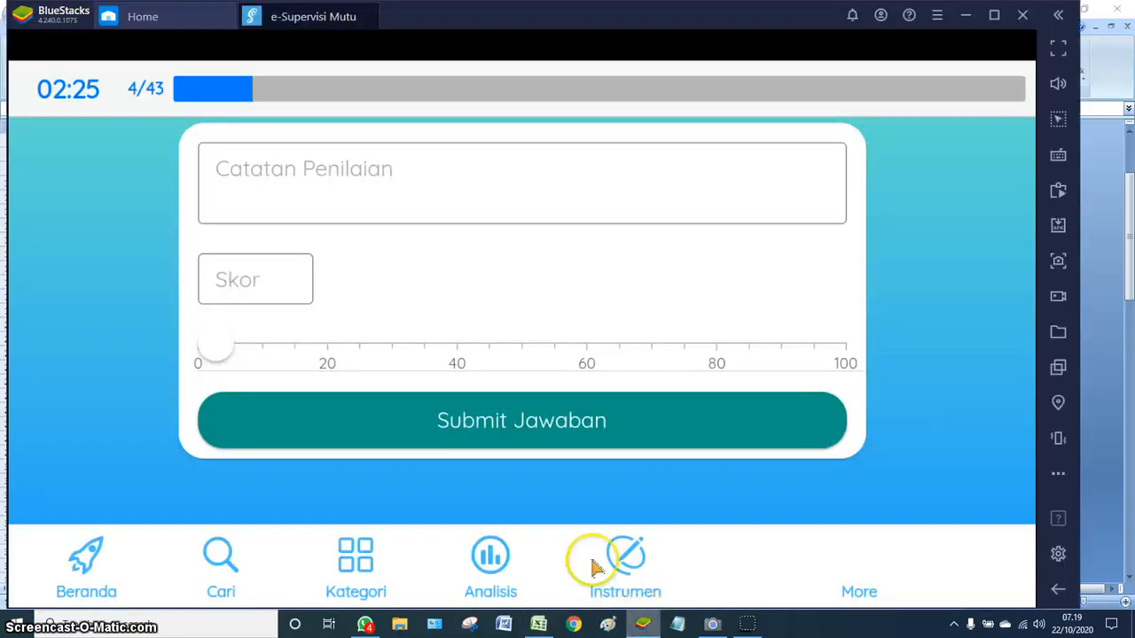
- Paste the teachers' network-access note into item 4, score it 40, and submit
left_click(275, 202)
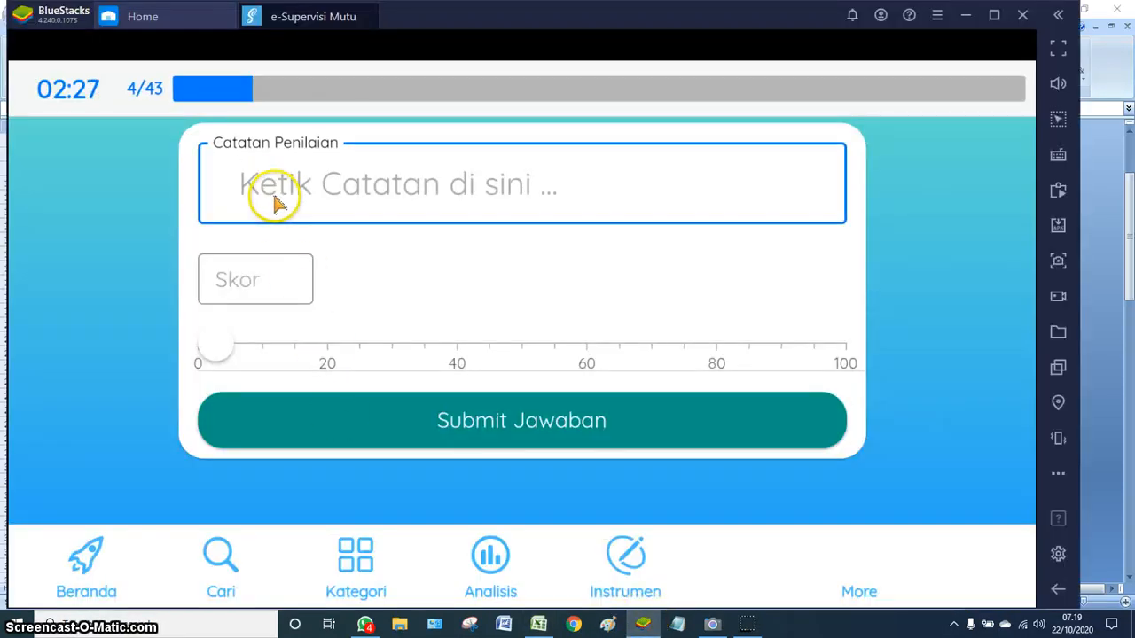
key("ctrl+v")
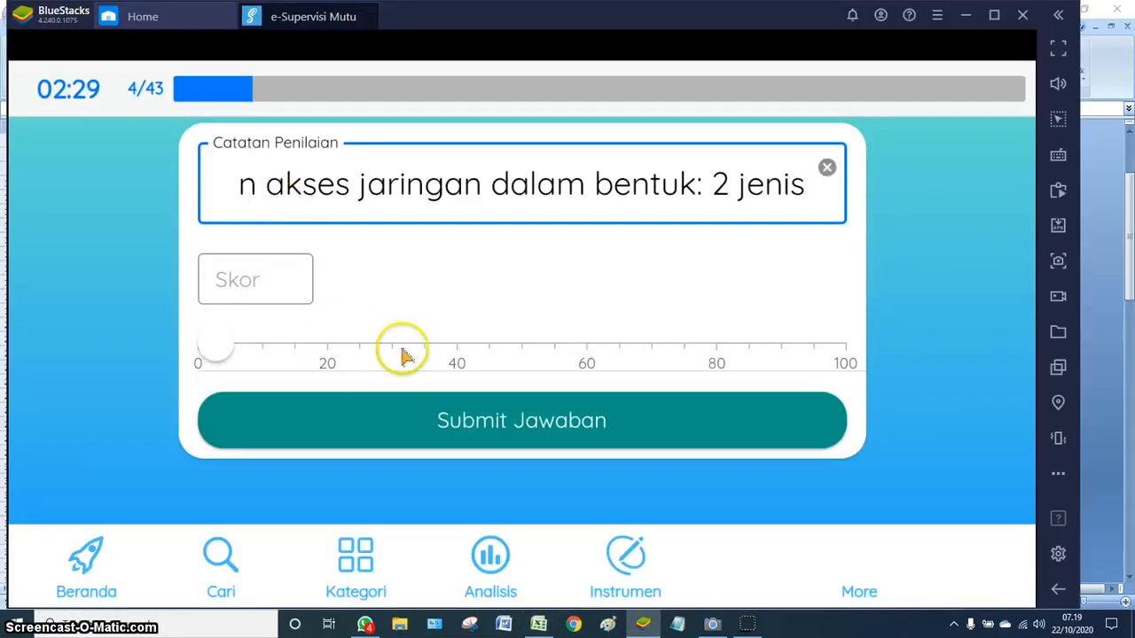
left_click(457, 355)
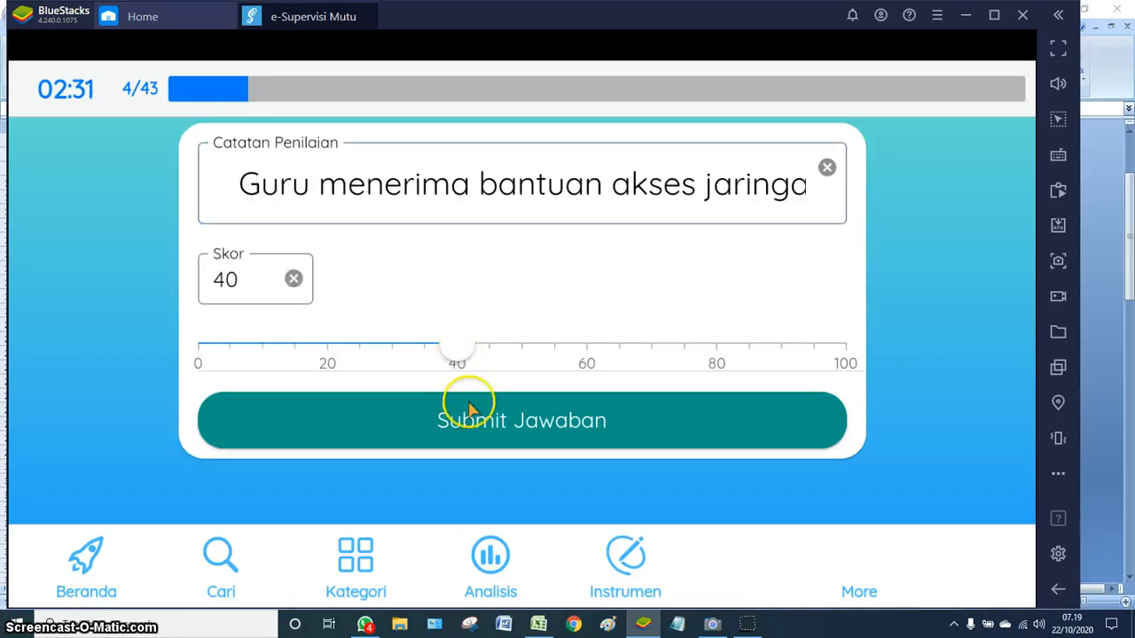
left_click(490, 429)
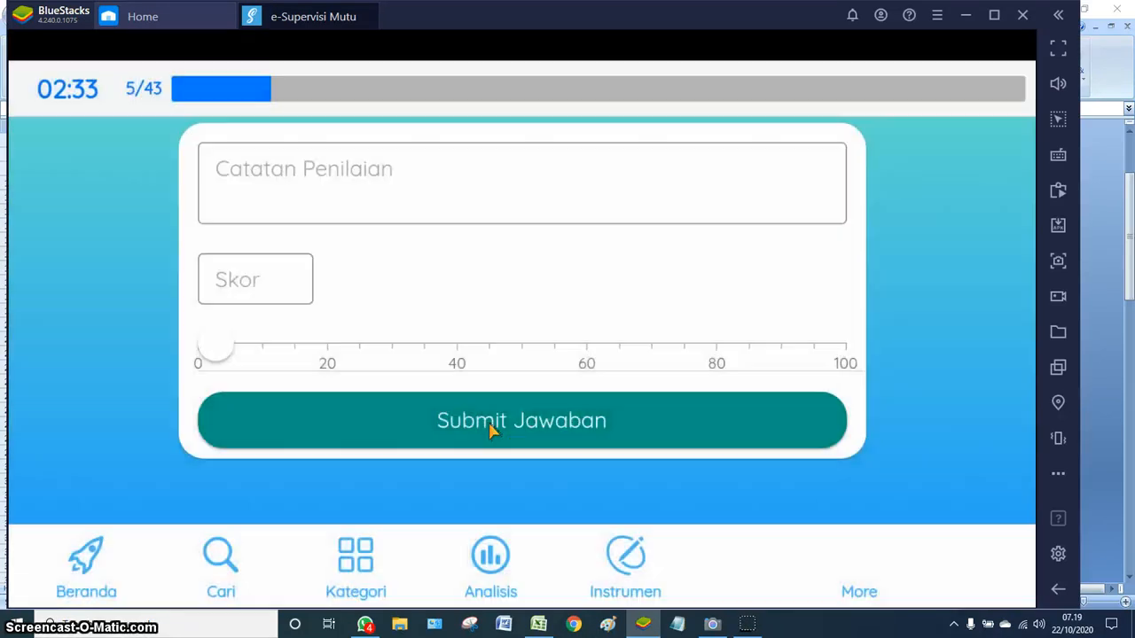
left_click(538, 624)
- Copy the F34 note 'Siswa tidak menerima bantuan akses jaringan' for the e-Supervisi app
scroll(752, 461, "down", 2)
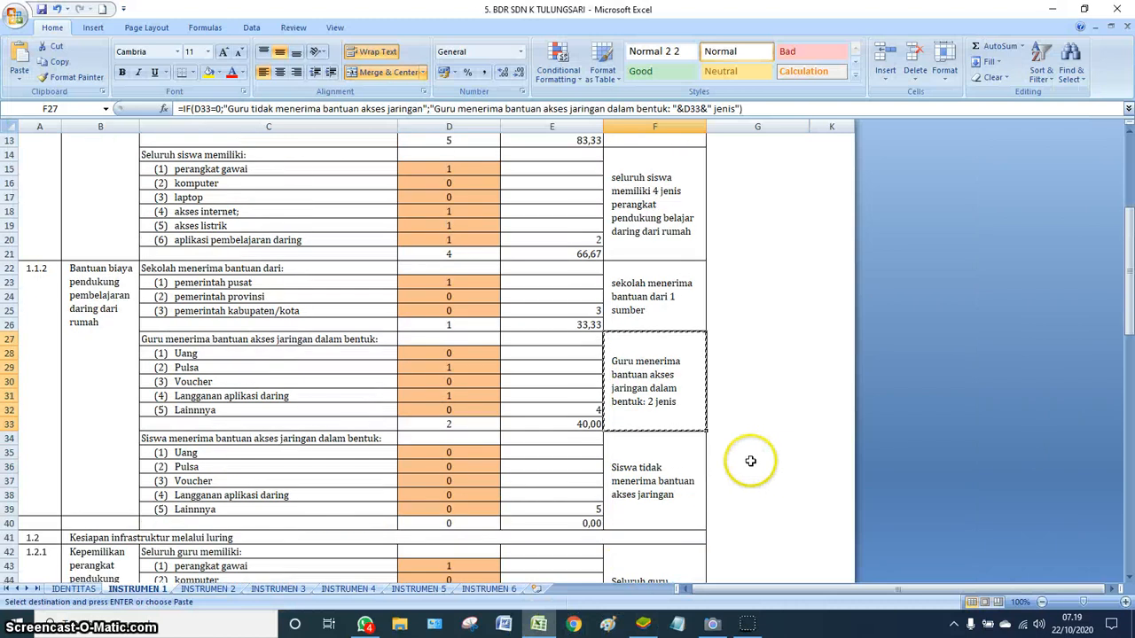
left_click(655, 500)
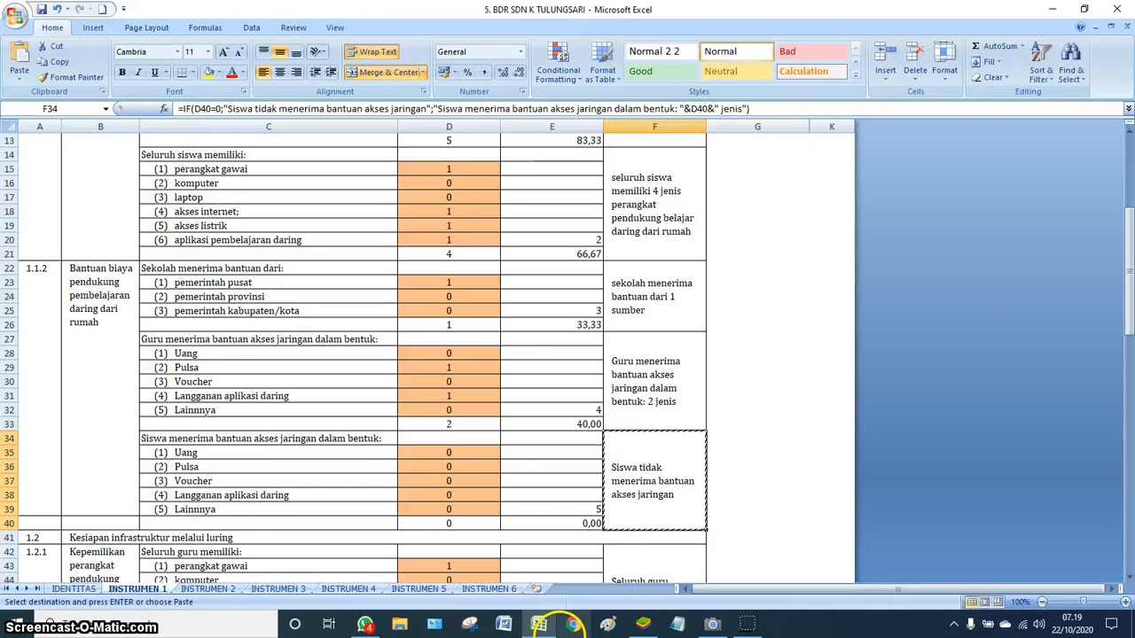
left_click(539, 624)
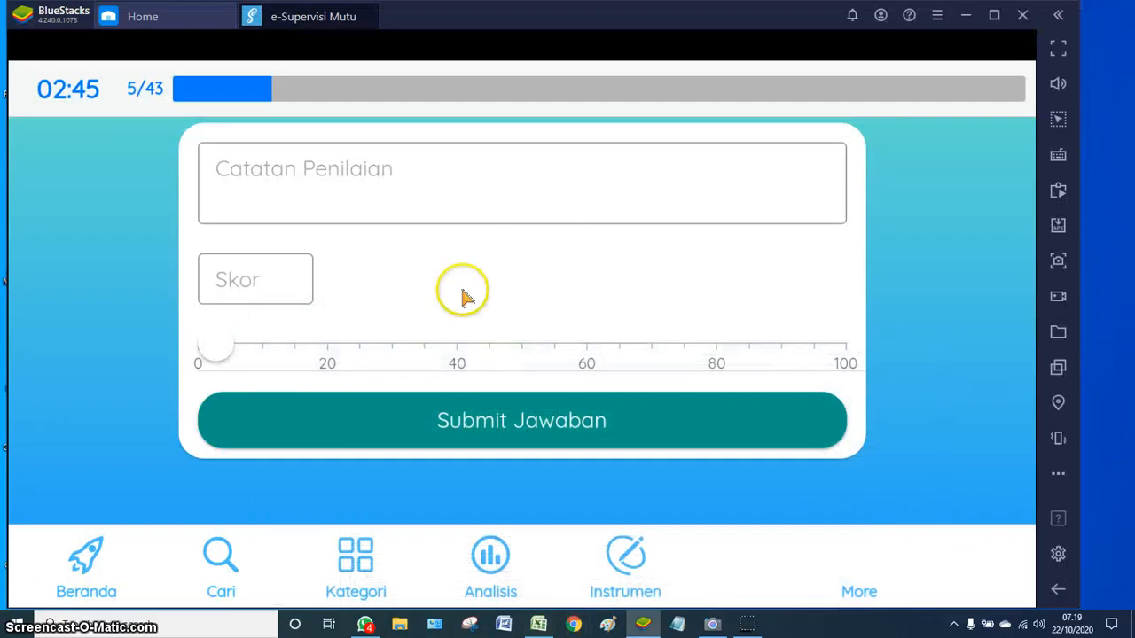
- Paste the no-network-aid note into item 5, drag the score to 0, and submit
left_click(301, 209)
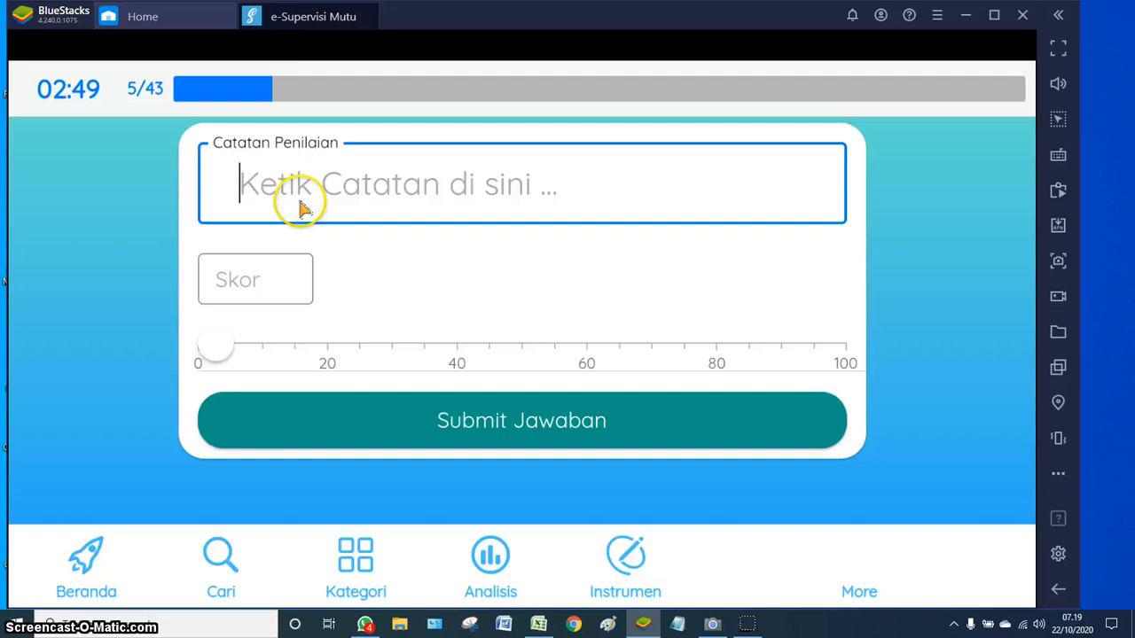
key("ctrl+v")
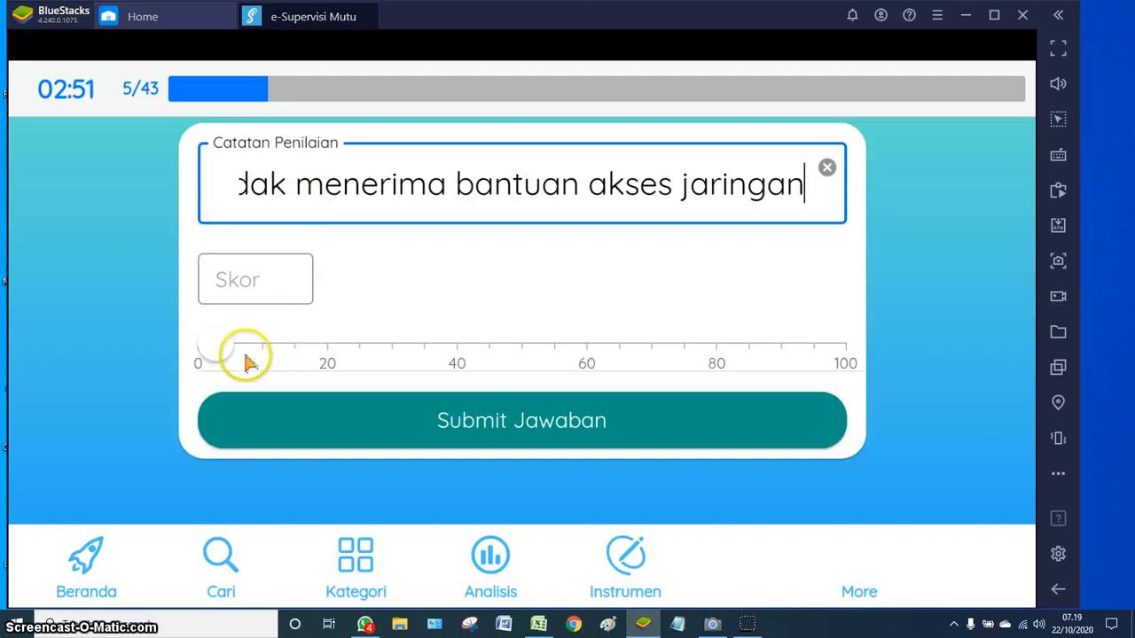
left_click(198, 367)
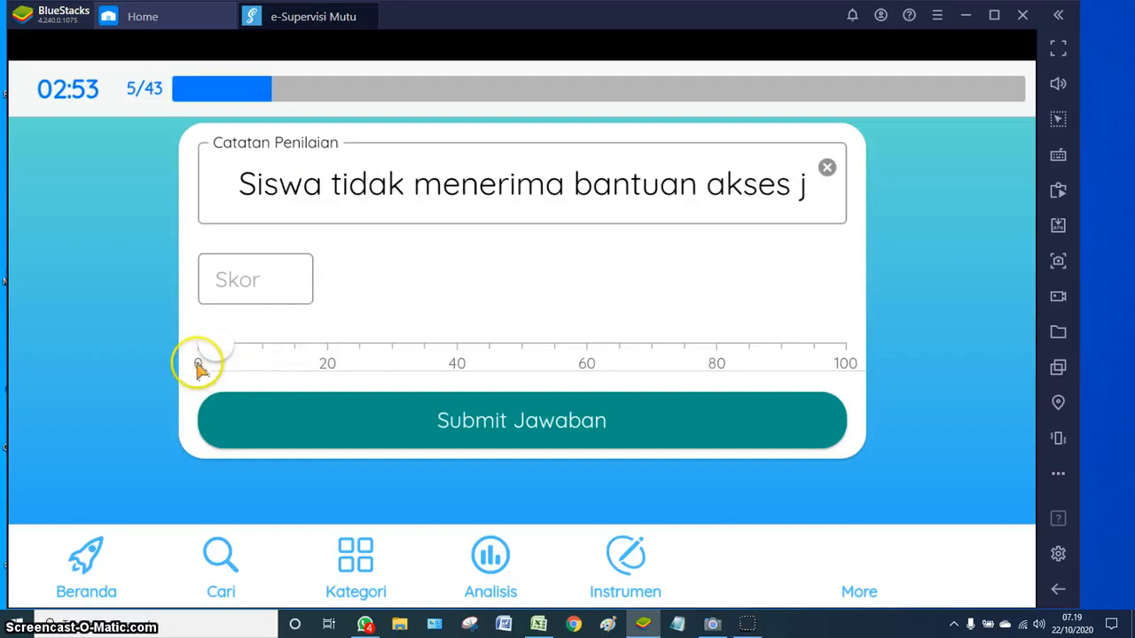
mouse_move(218, 356)
left_mouse_down()
mouse_move(228, 349)
mouse_move(200, 363)
left_mouse_up()
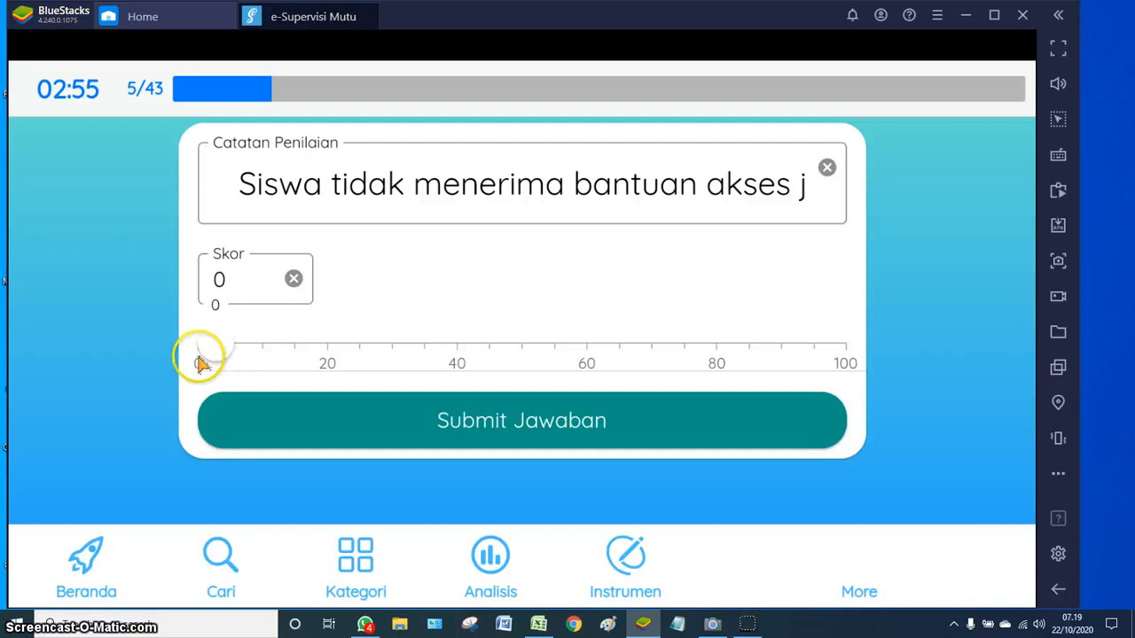
left_click(483, 427)
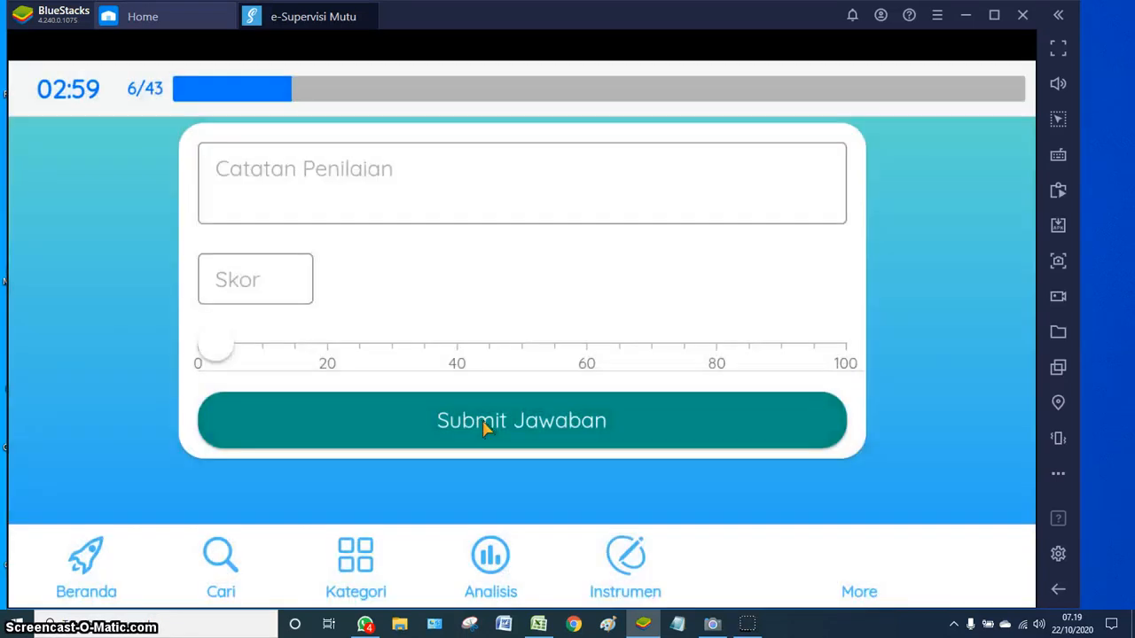
left_click(538, 624)
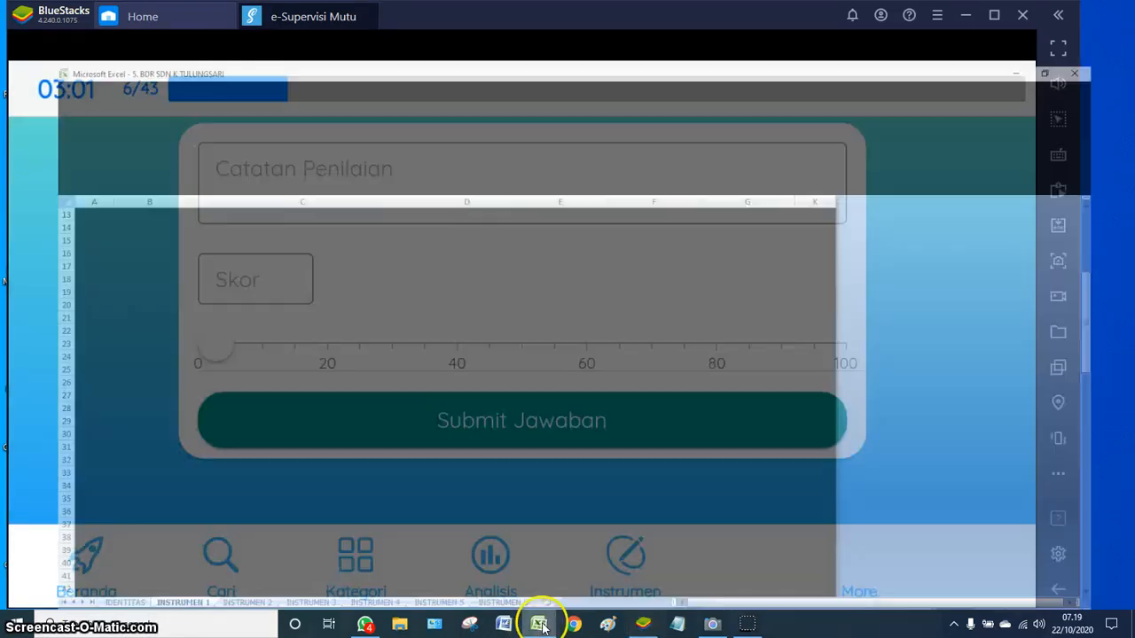
- Paste the F42 teachers' 5-device note into item 6, score it 75, and submit
left_click(651, 480)
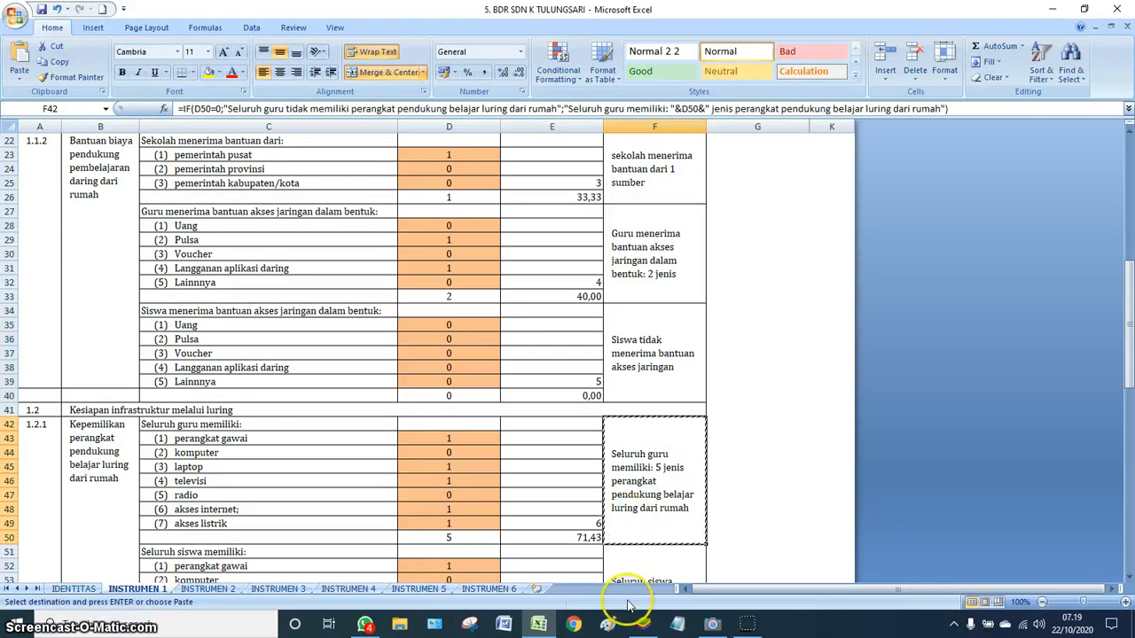
left_click(643, 624)
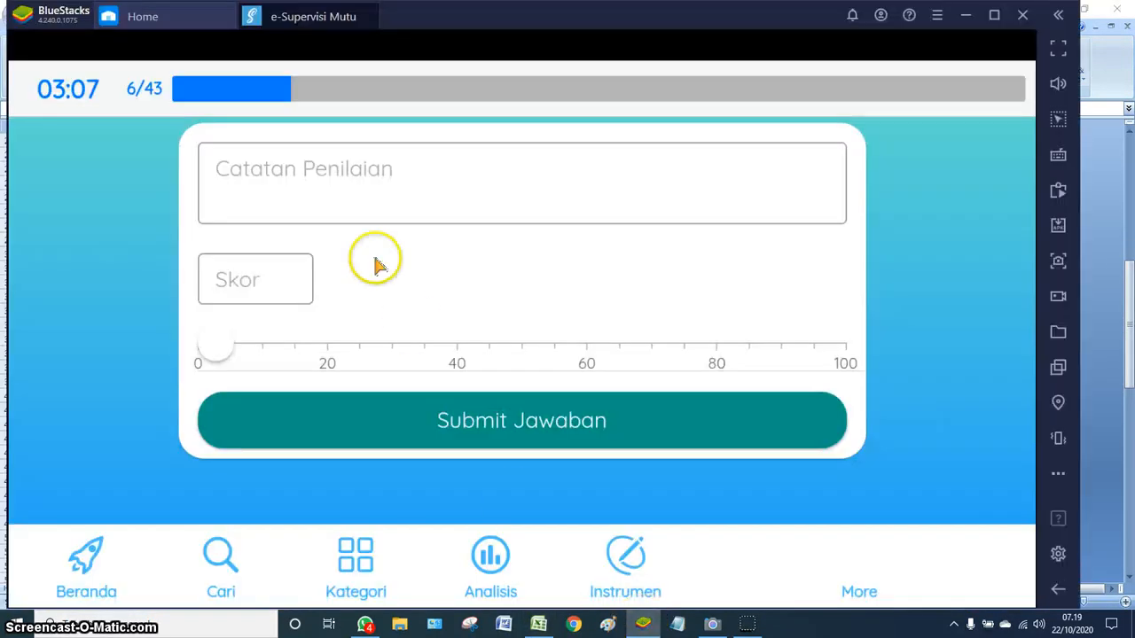
left_click(330, 209)
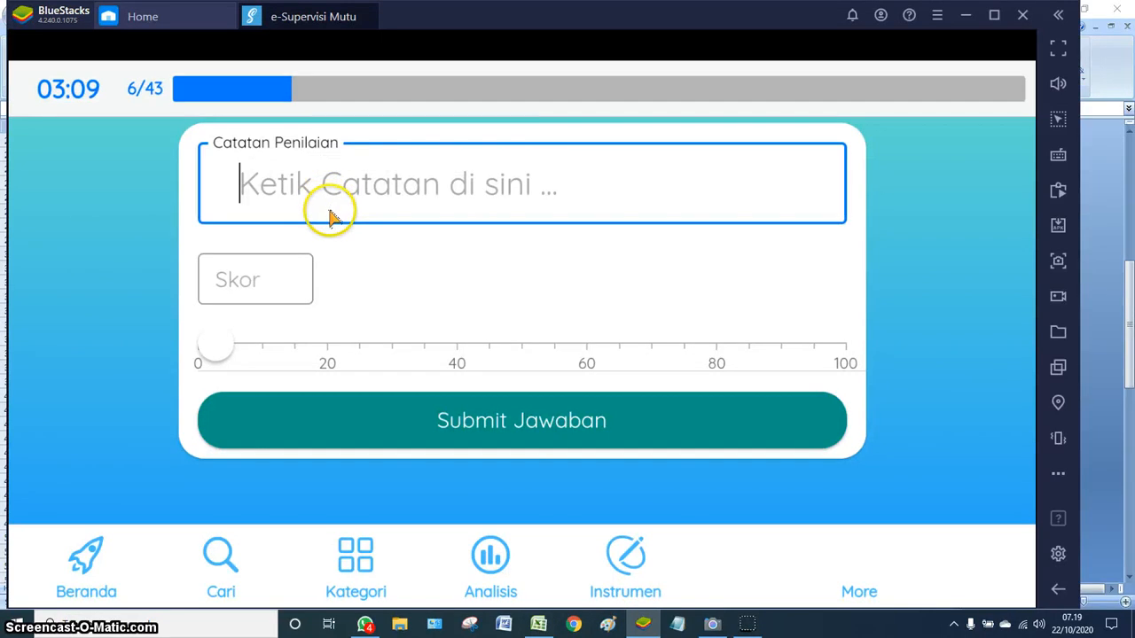
key("ctrl+v")
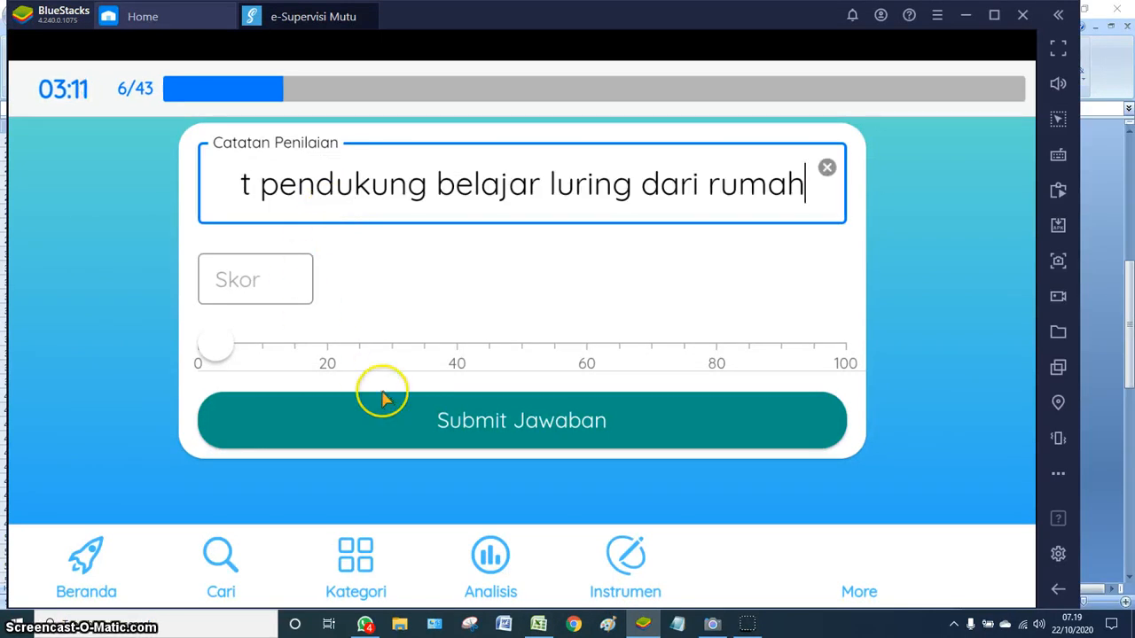
left_click(539, 625)
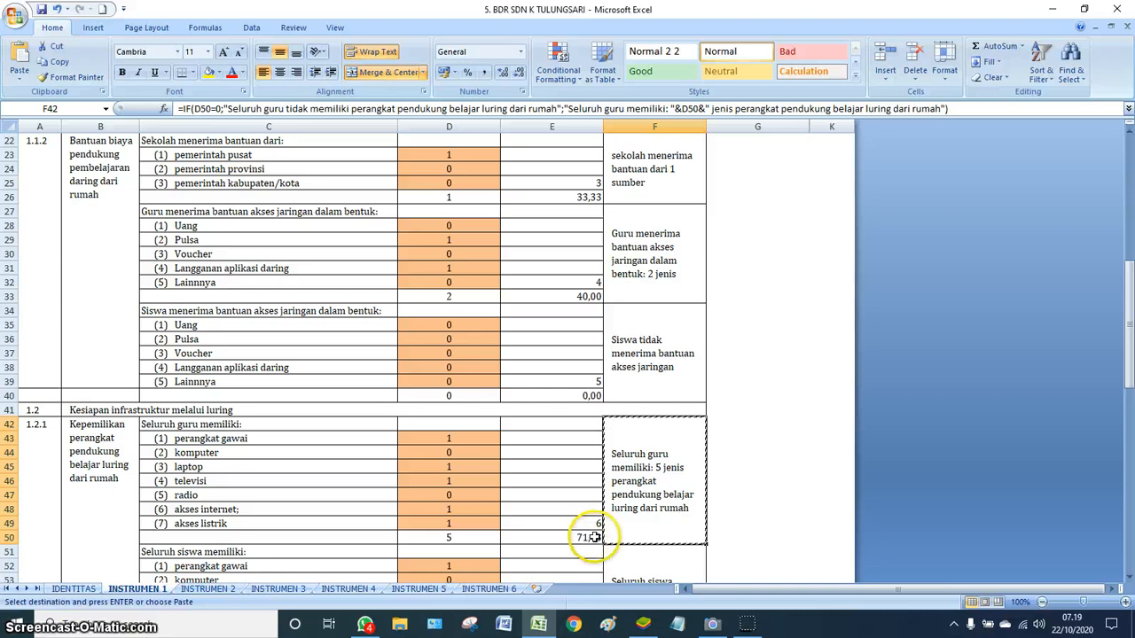
left_click(643, 622)
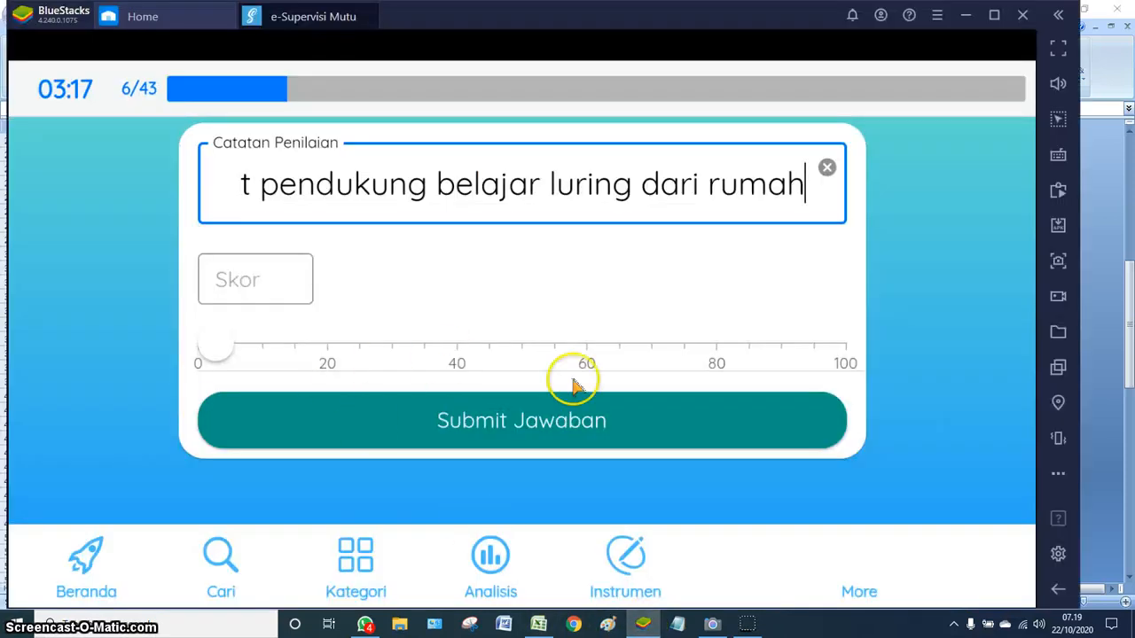
left_click(685, 354)
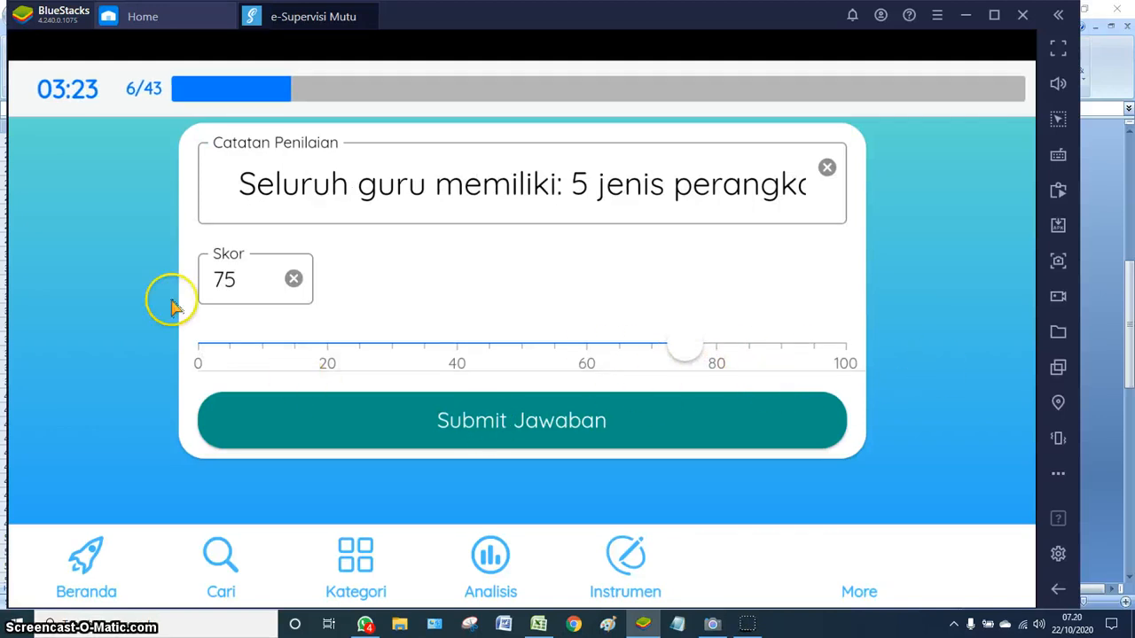
left_click(512, 422)
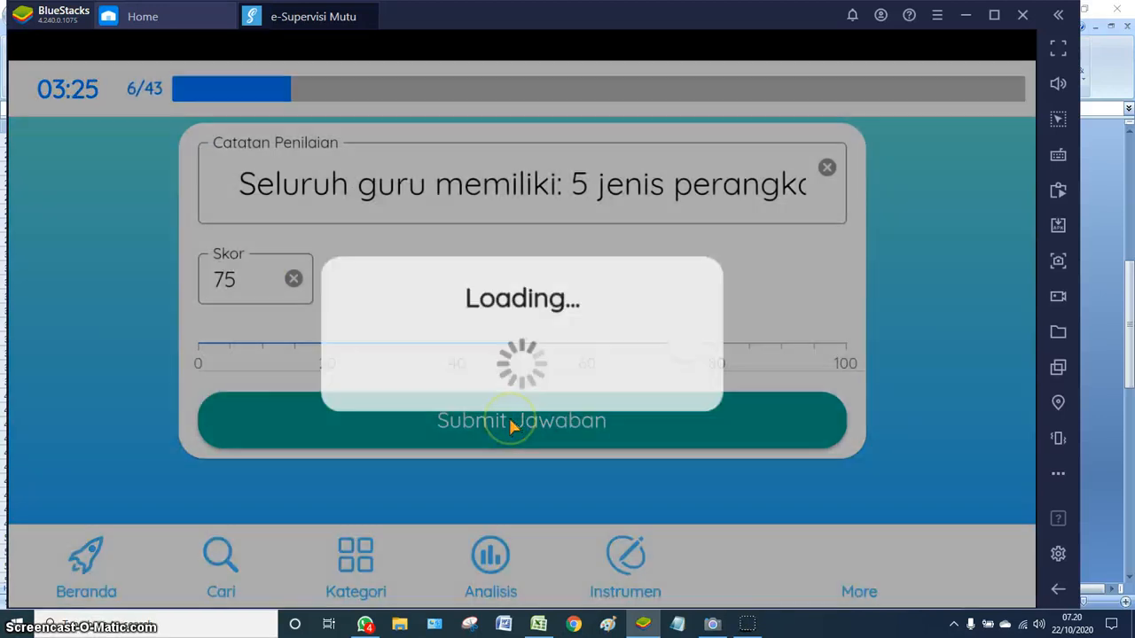
- Copy the F51 note that all students have 5 kinds of home learning devices
left_click(538, 625)
scroll(681, 465, "down", 3)
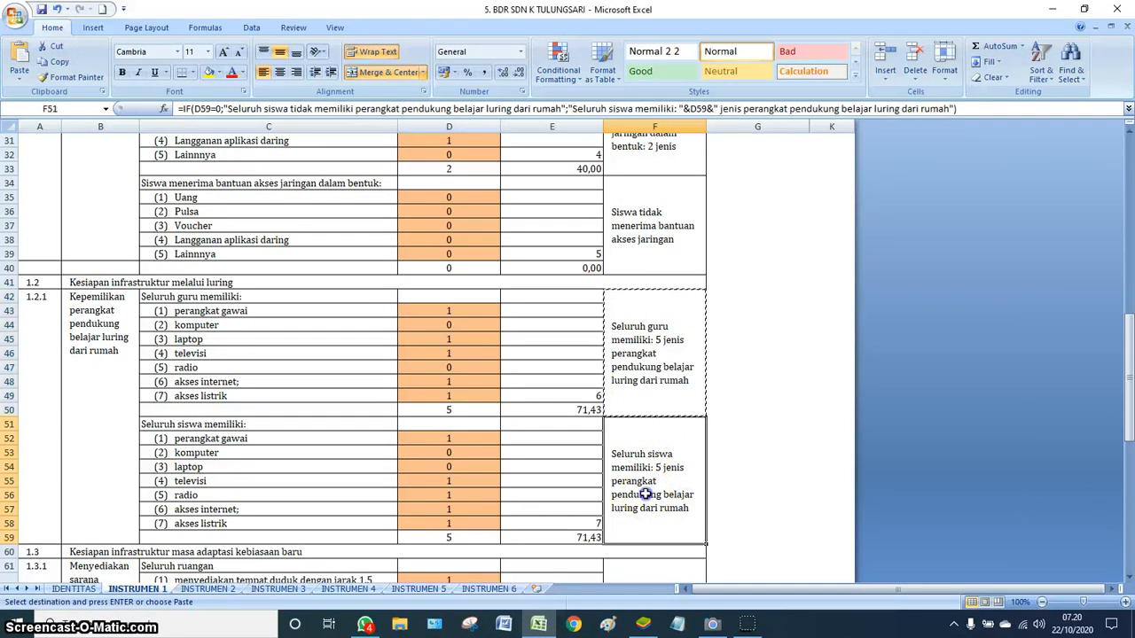
key("ctrl+c")
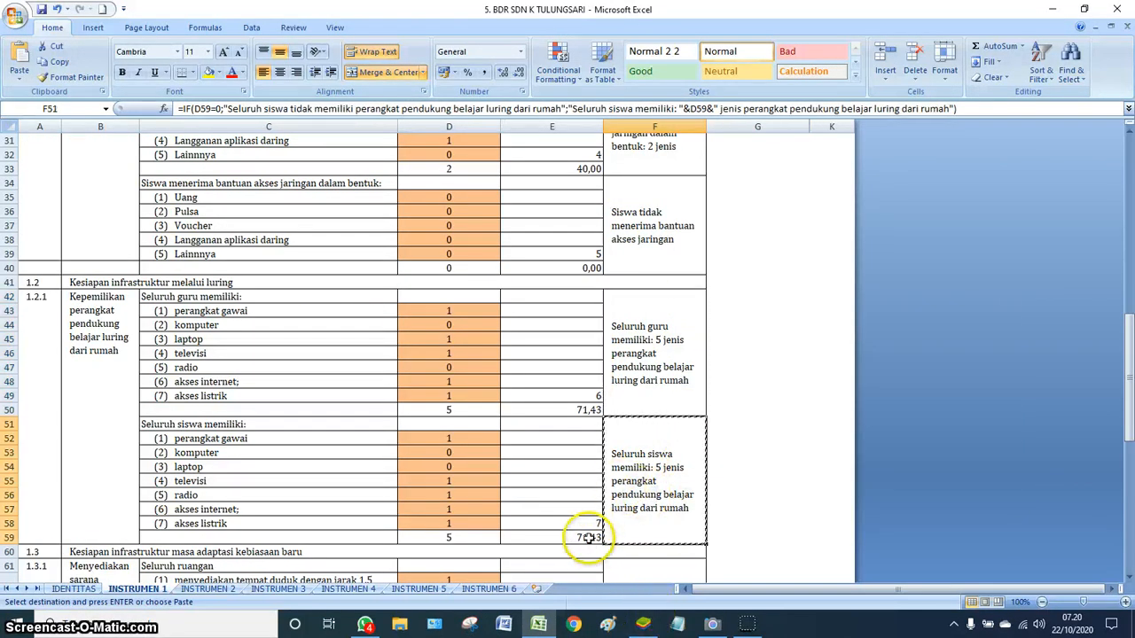
left_click(643, 624)
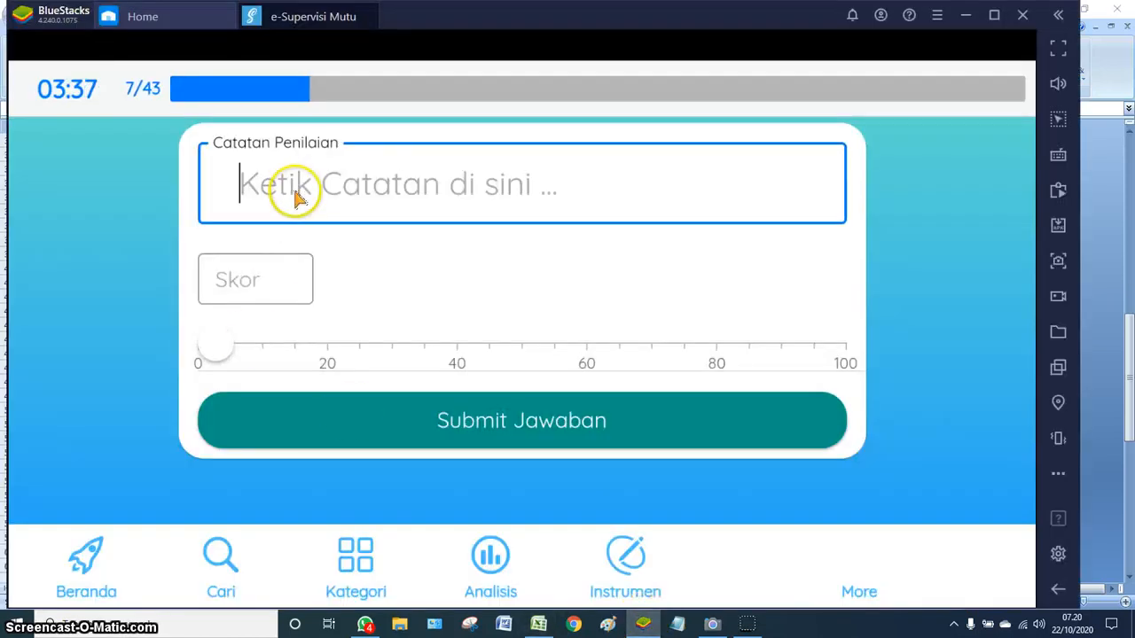
- Submit item 7 with the pasted students' device note and a score of 75
key("ctrl+v")
left_click(684, 352)
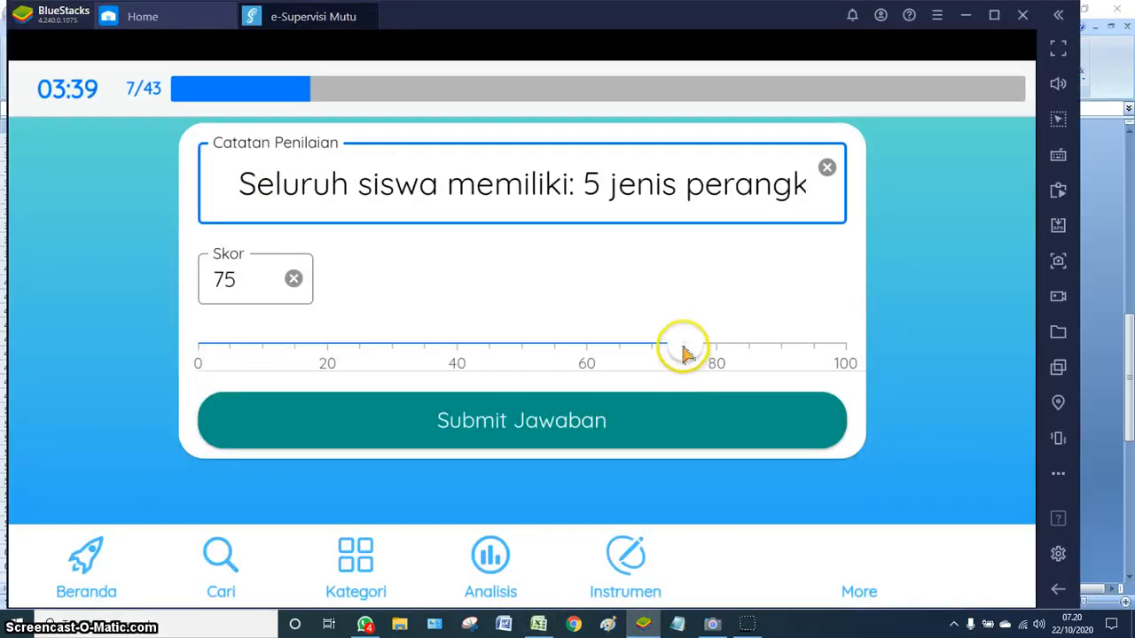
left_click(551, 432)
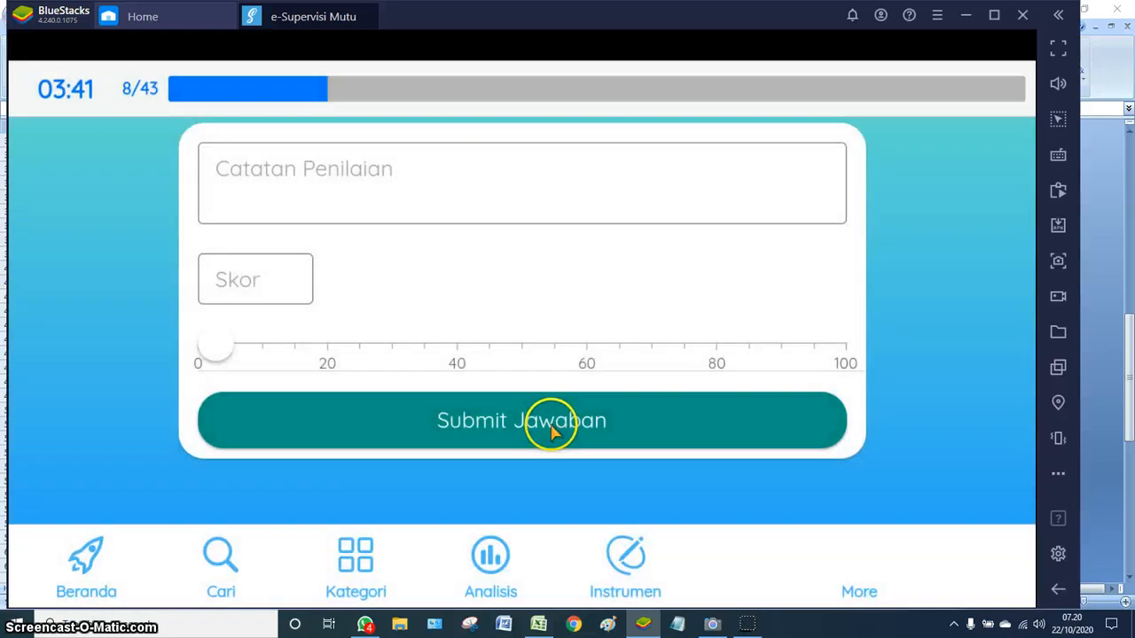
- Copy the health-protocol facilities note from Excel cell F61
left_click(539, 625)
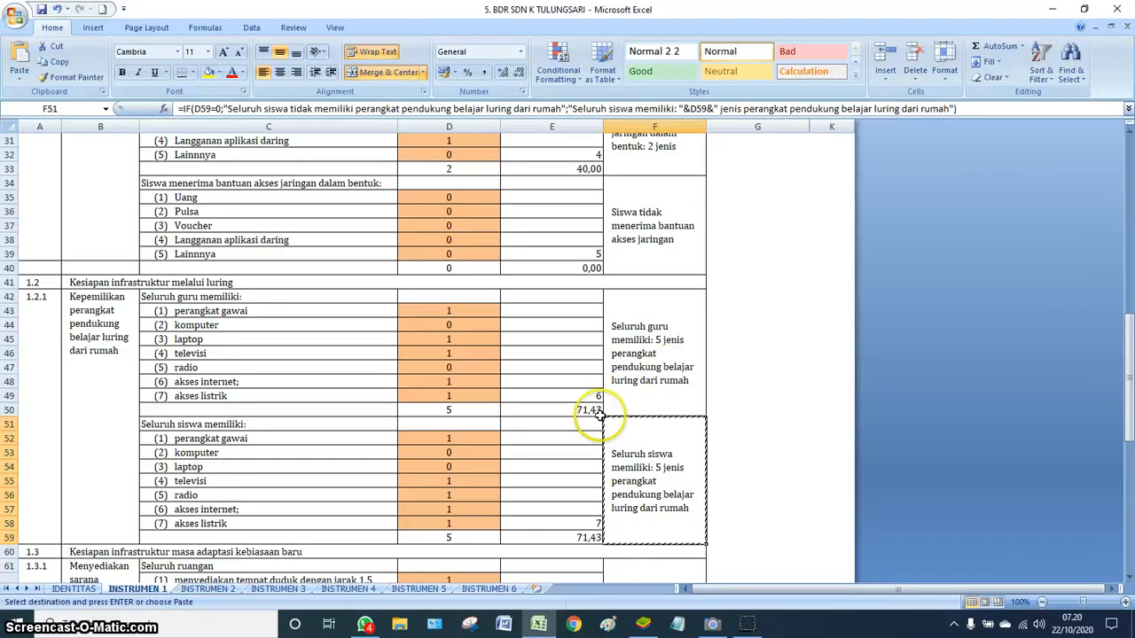
scroll(590, 424, "down", 5)
left_click(645, 463)
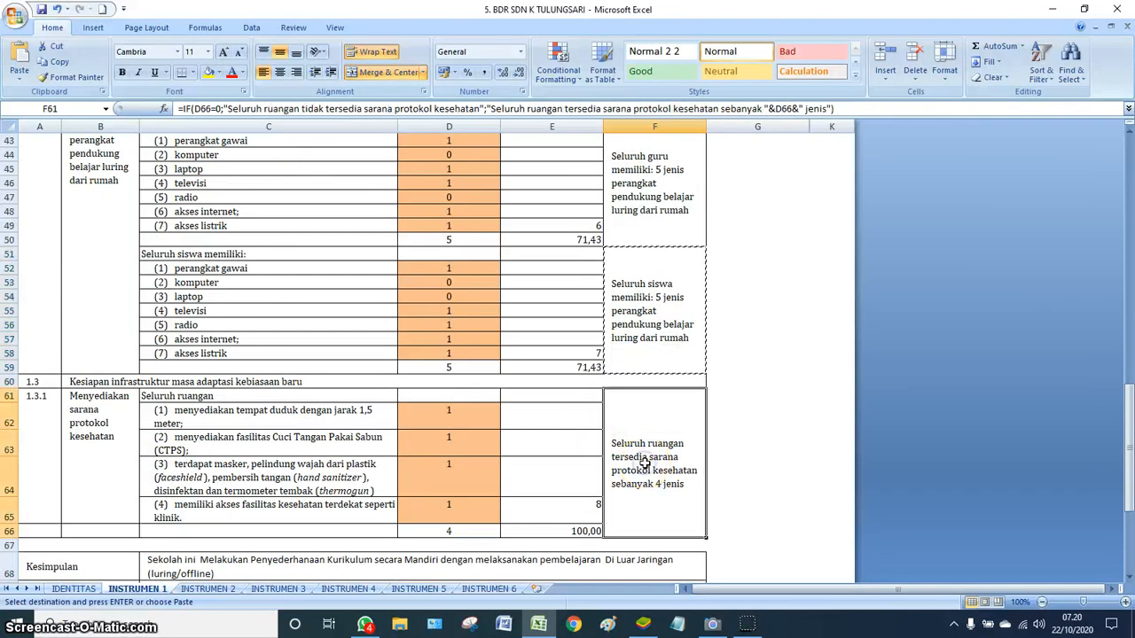
key("ctrl+c")
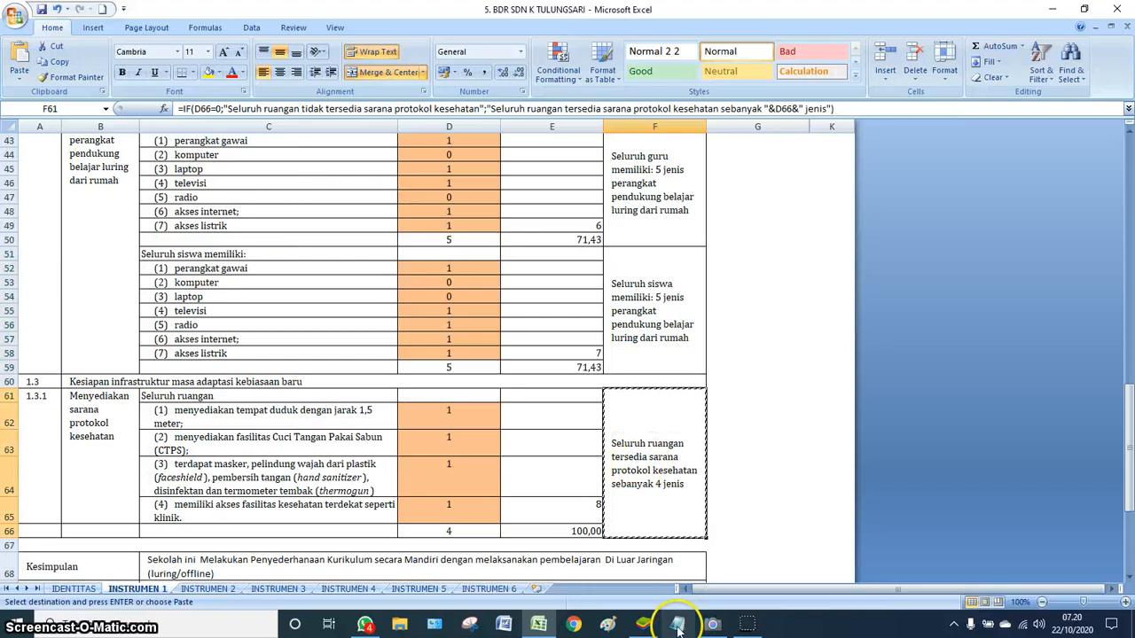
left_click(643, 625)
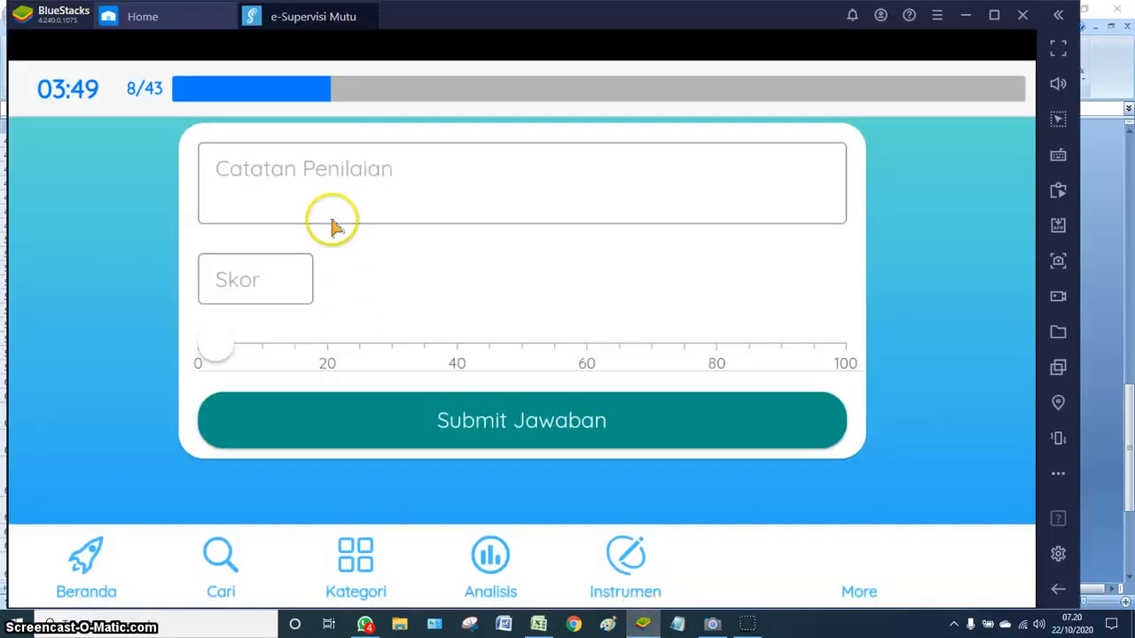
- Submit item 8 with the health-protocol note and the maximum score of 100
left_click(315, 195)
key("ctrl+v")
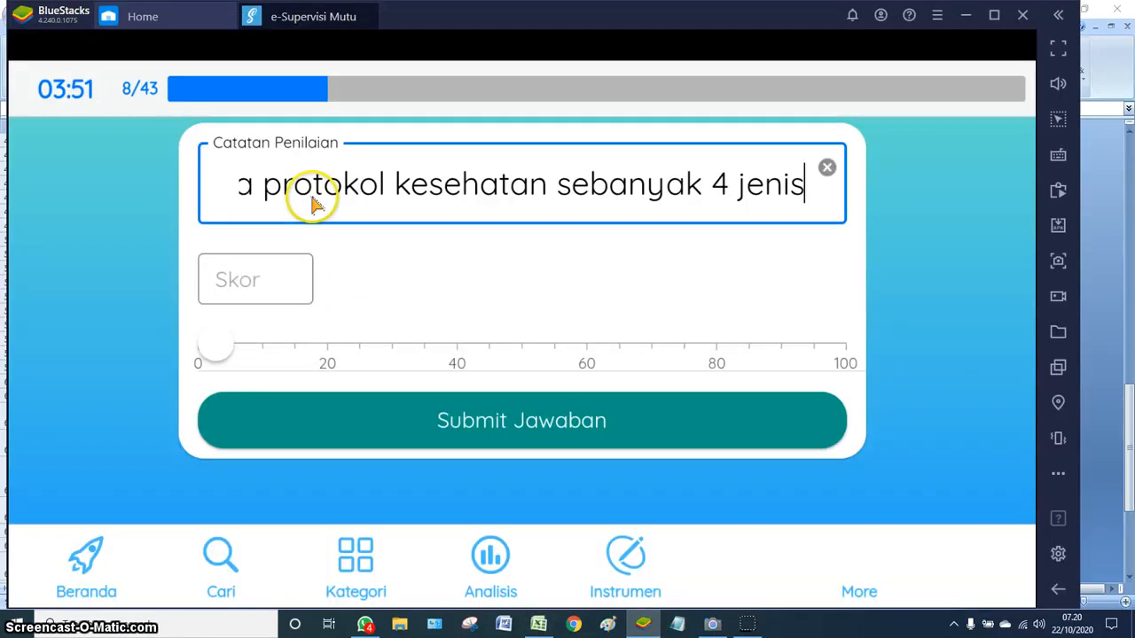
left_click(849, 362)
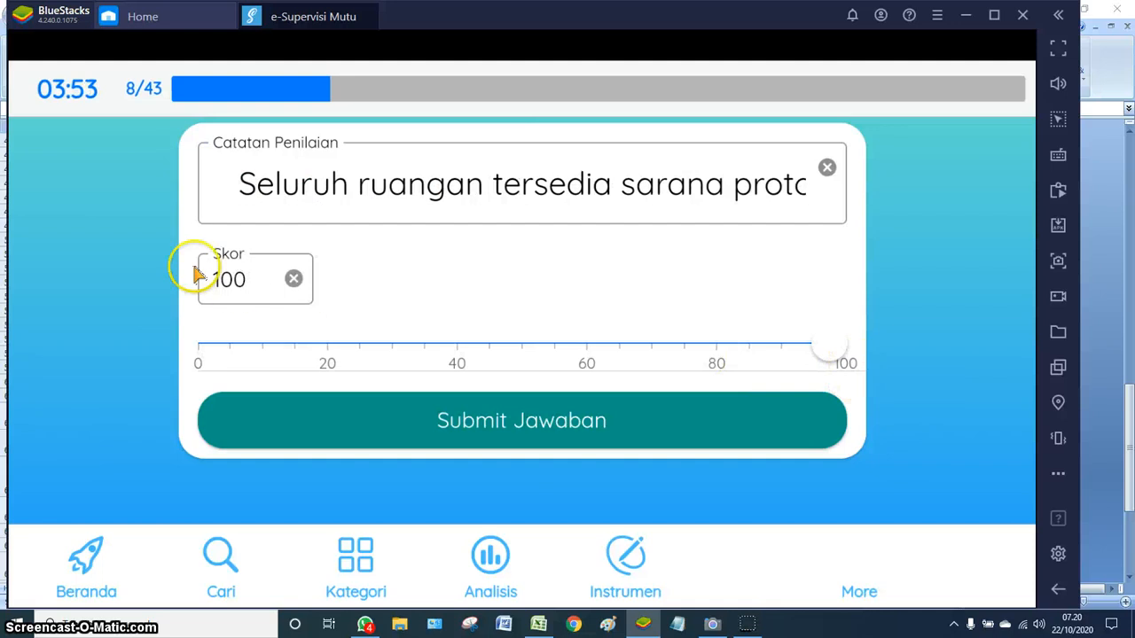
left_click(521, 422)
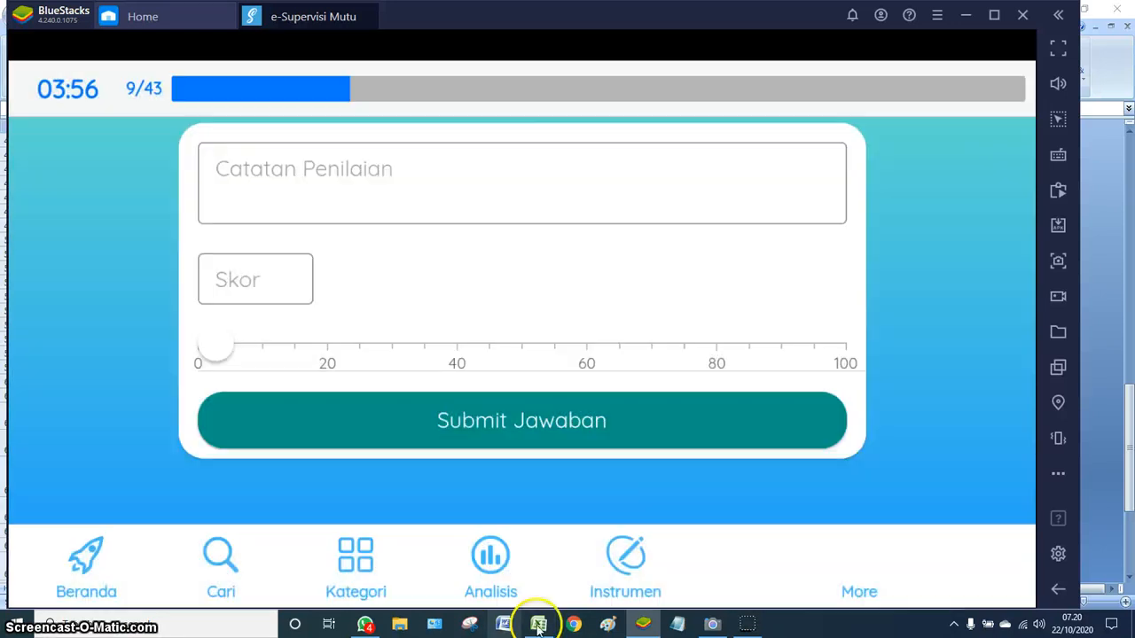
left_click(538, 624)
scroll(646, 497, "down", 4)
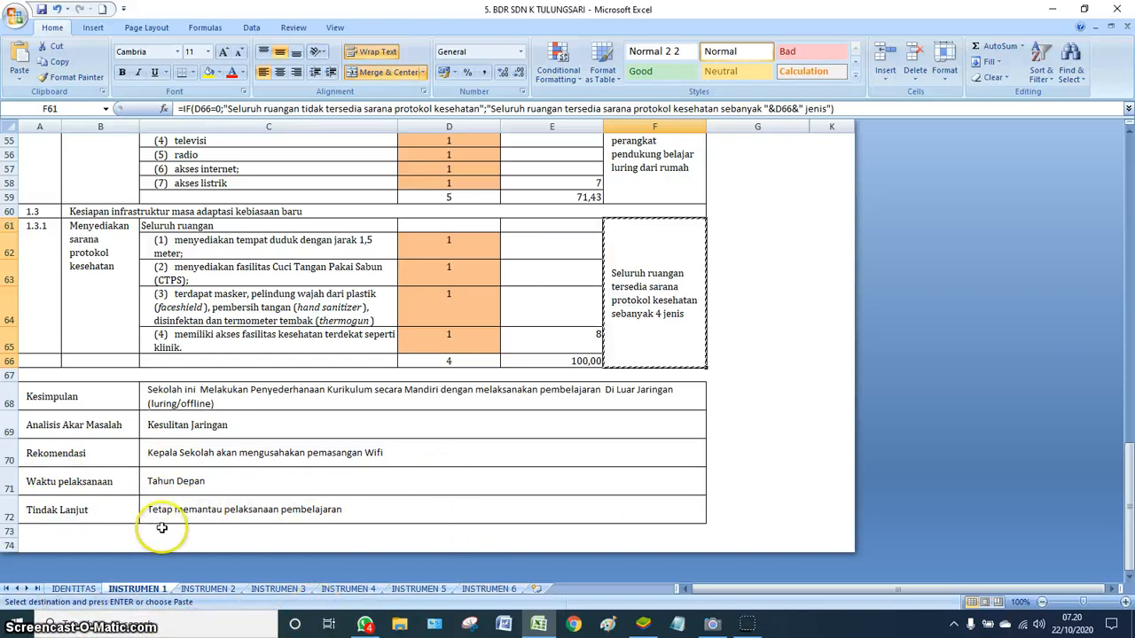
- Switch to the INSTRUMEN 2 sheet and unprotect it
left_click(210, 589)
scroll(434, 378, "up", 10)
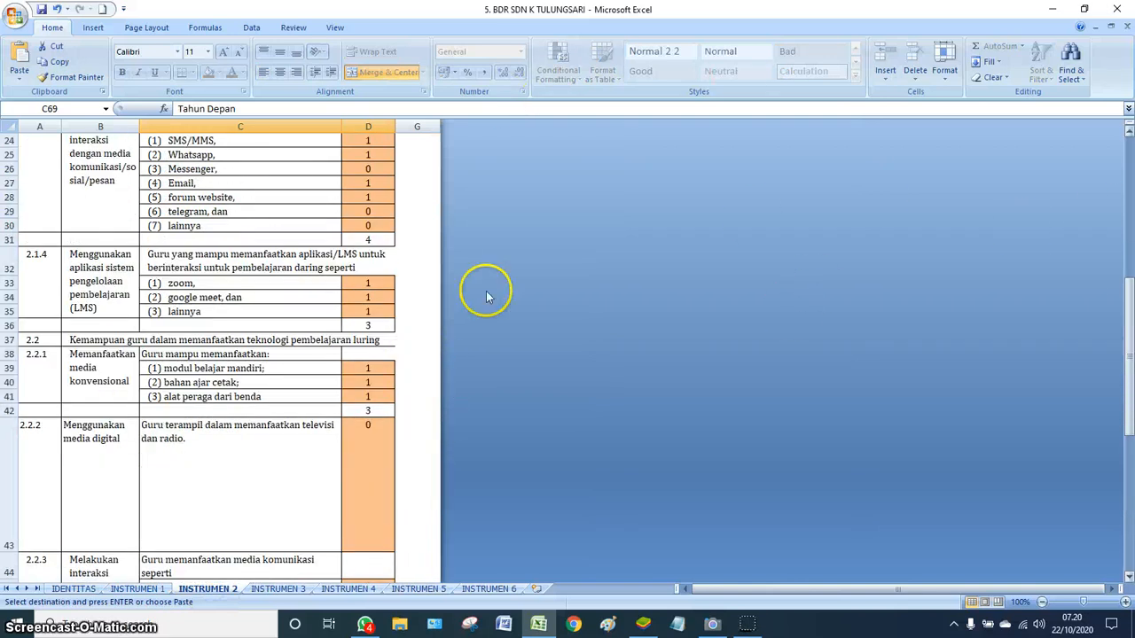
left_click(945, 82)
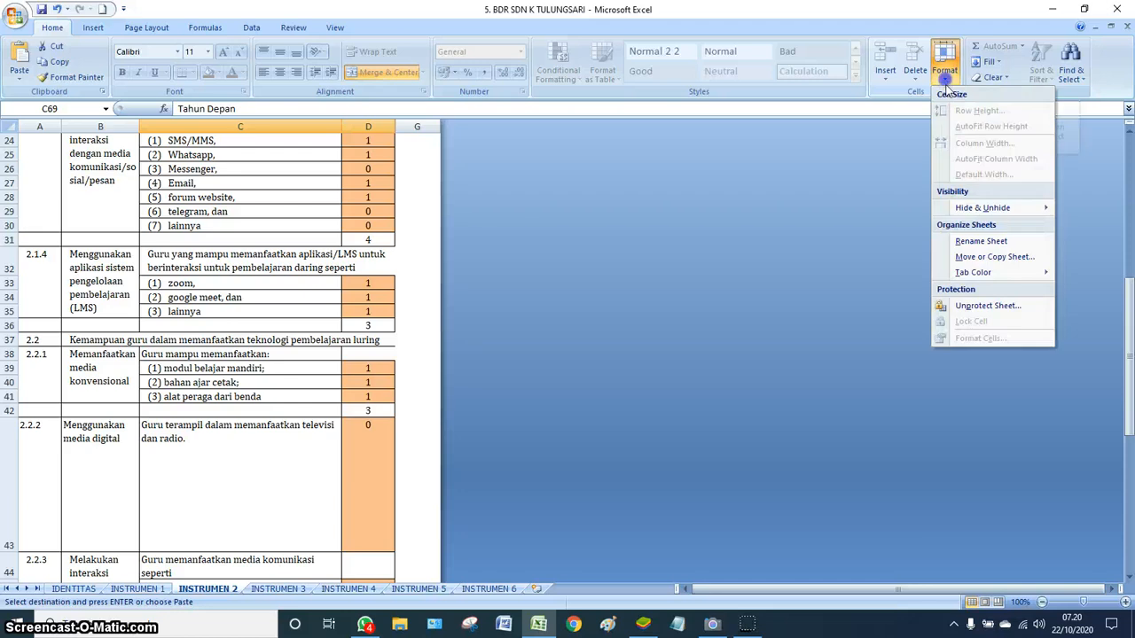
left_click(975, 307)
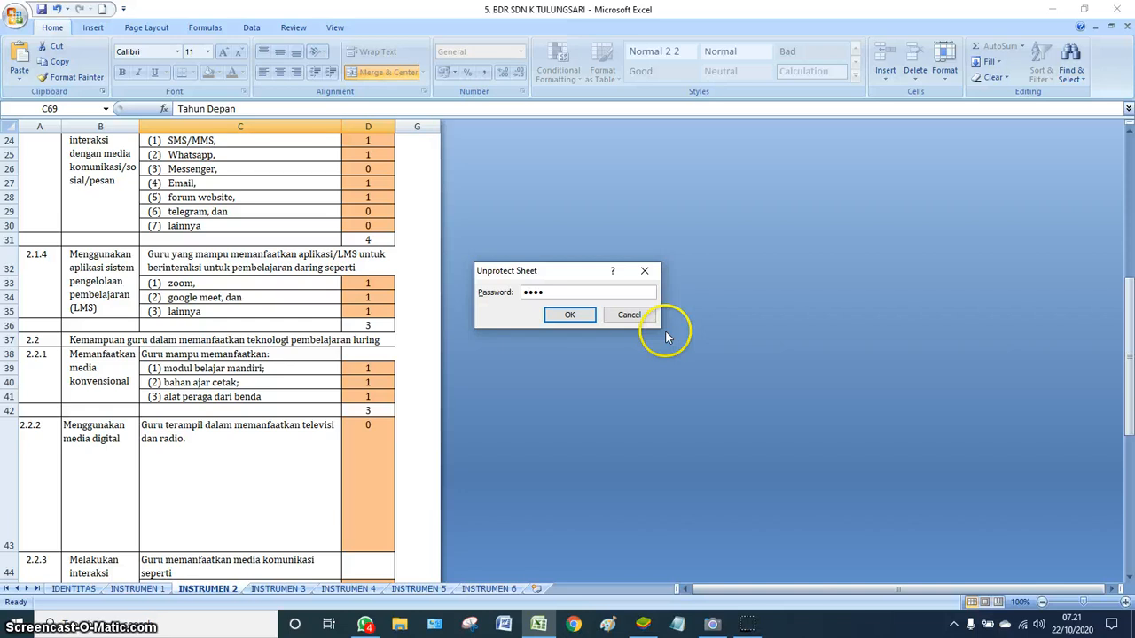
left_click(570, 315)
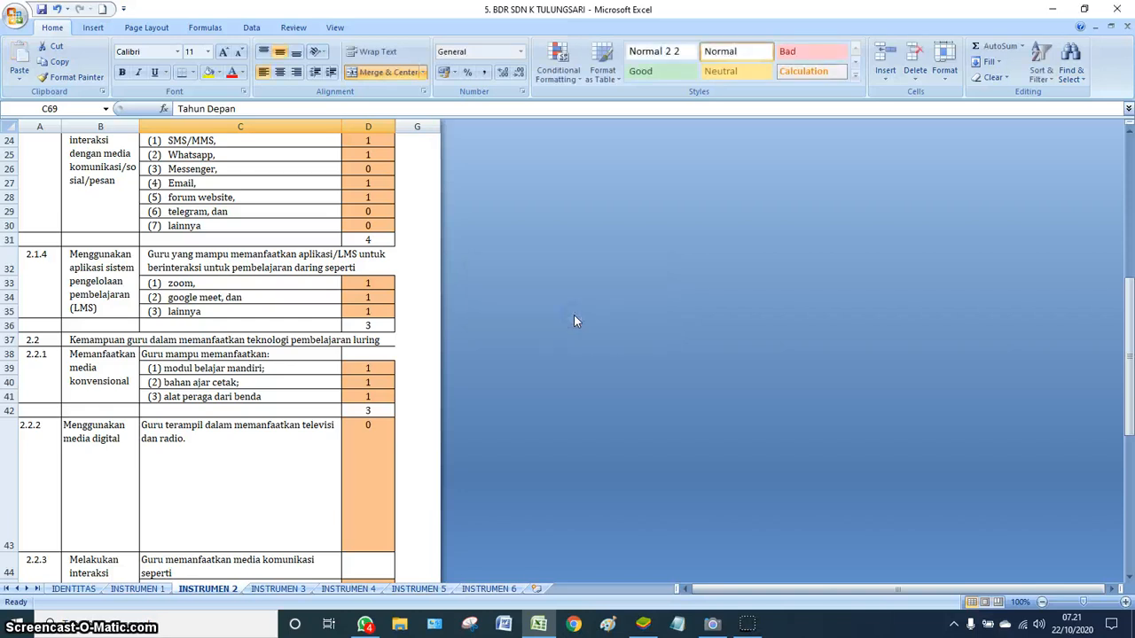
- Set columns D to G to a width of 20
left_click(379, 140)
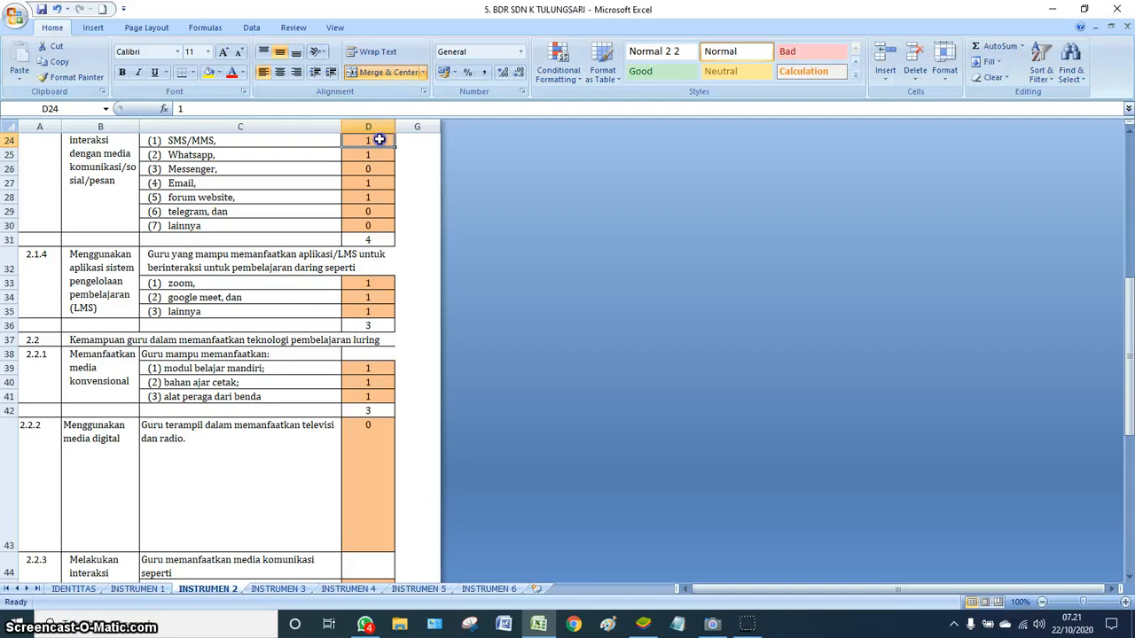
left_click_drag(394, 140, 437, 244)
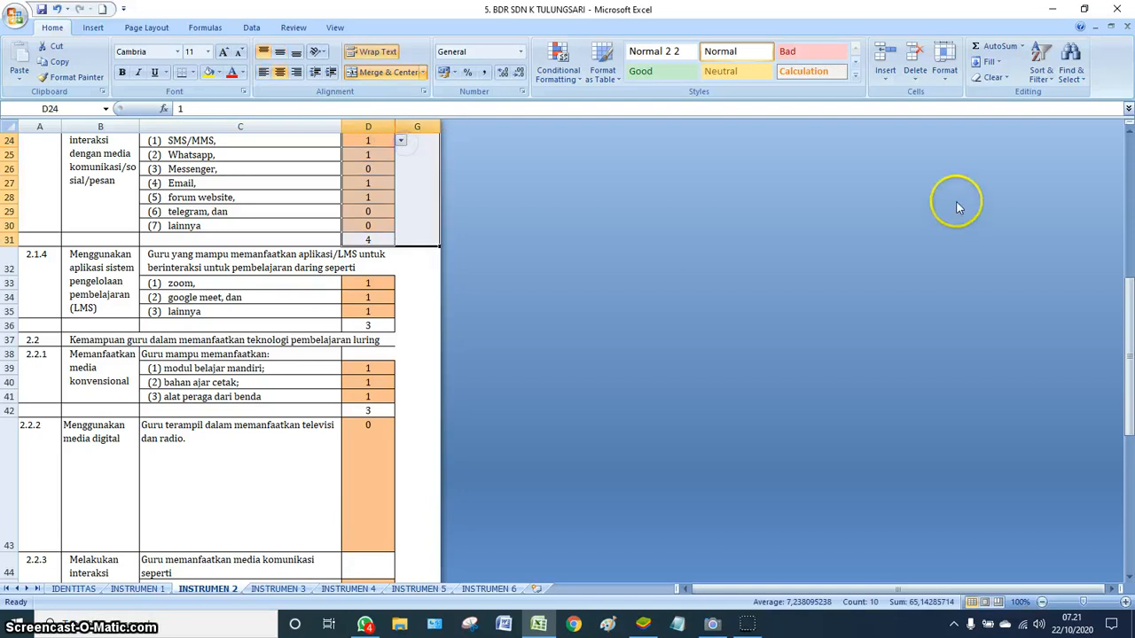
left_click(947, 85)
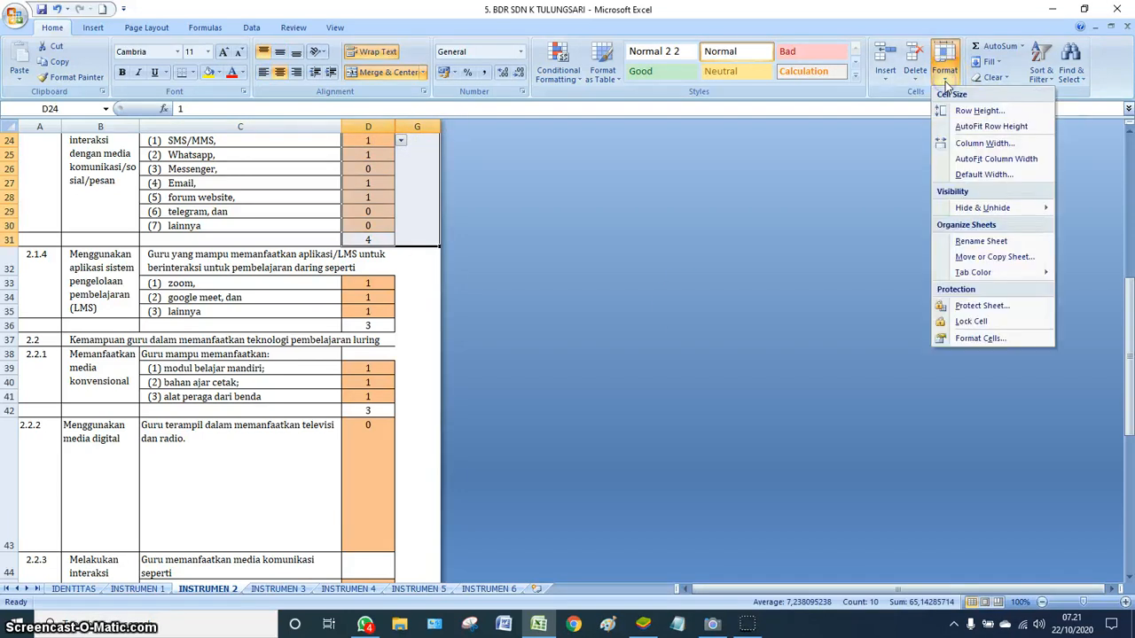
left_click(978, 144)
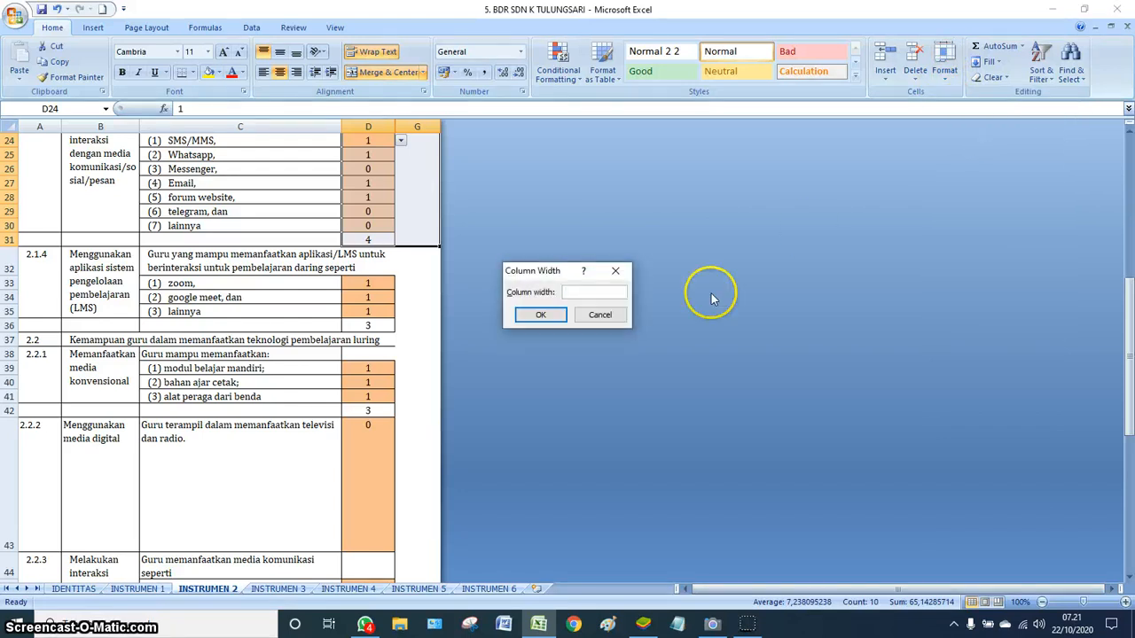
type("20")
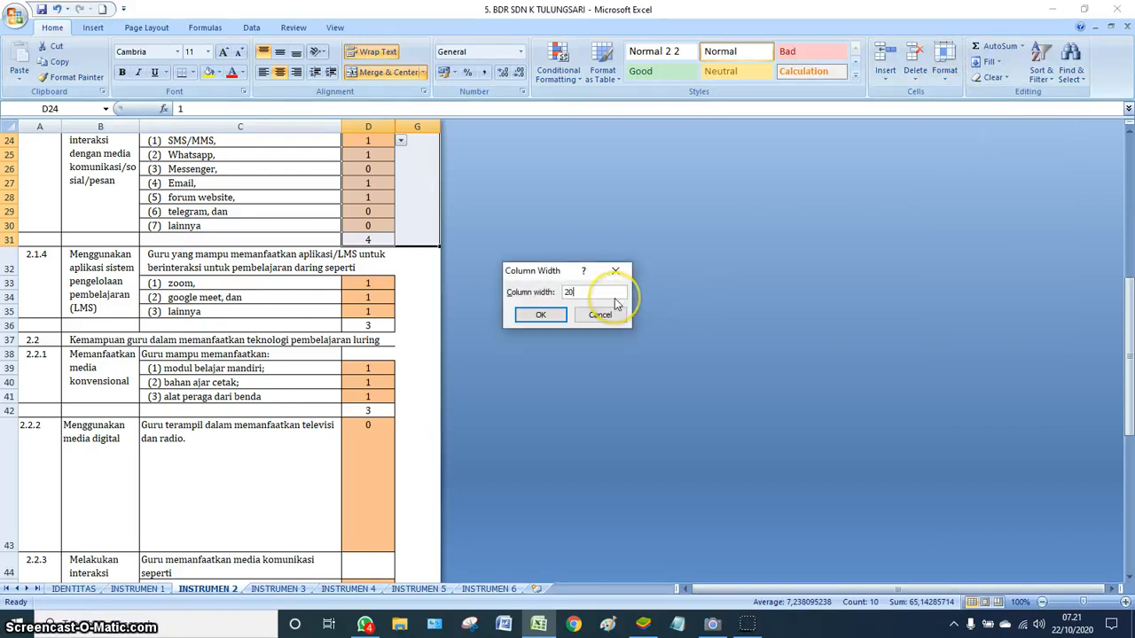
left_click(541, 315)
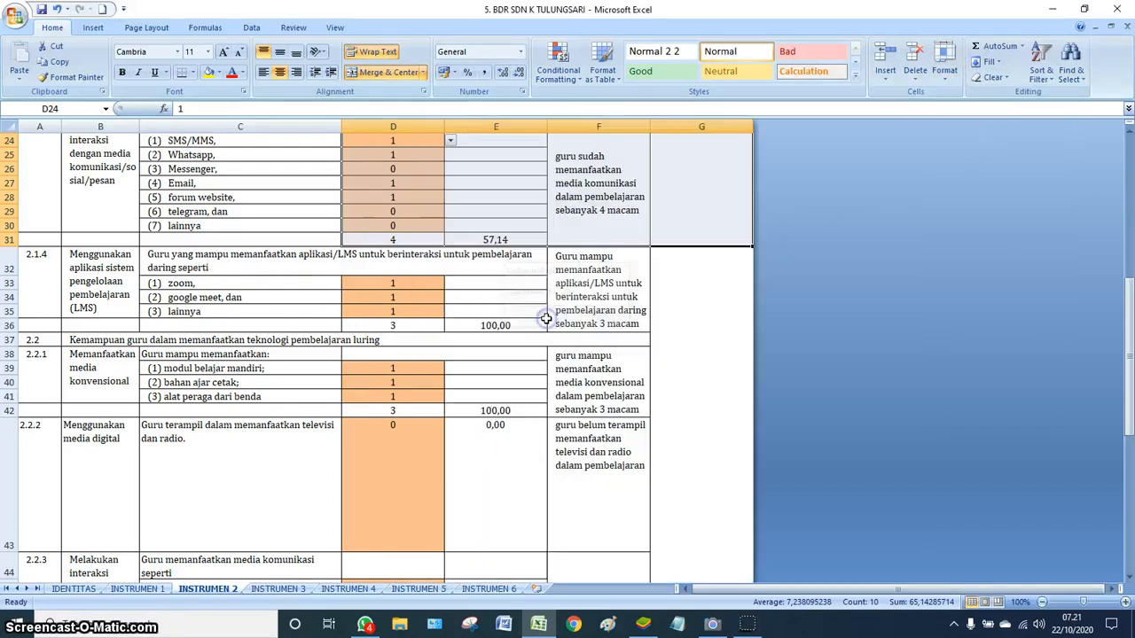
- Select the 2.1.1 note in cell F6 and return to the e-Supervisi form
scroll(765, 392, "up", 8)
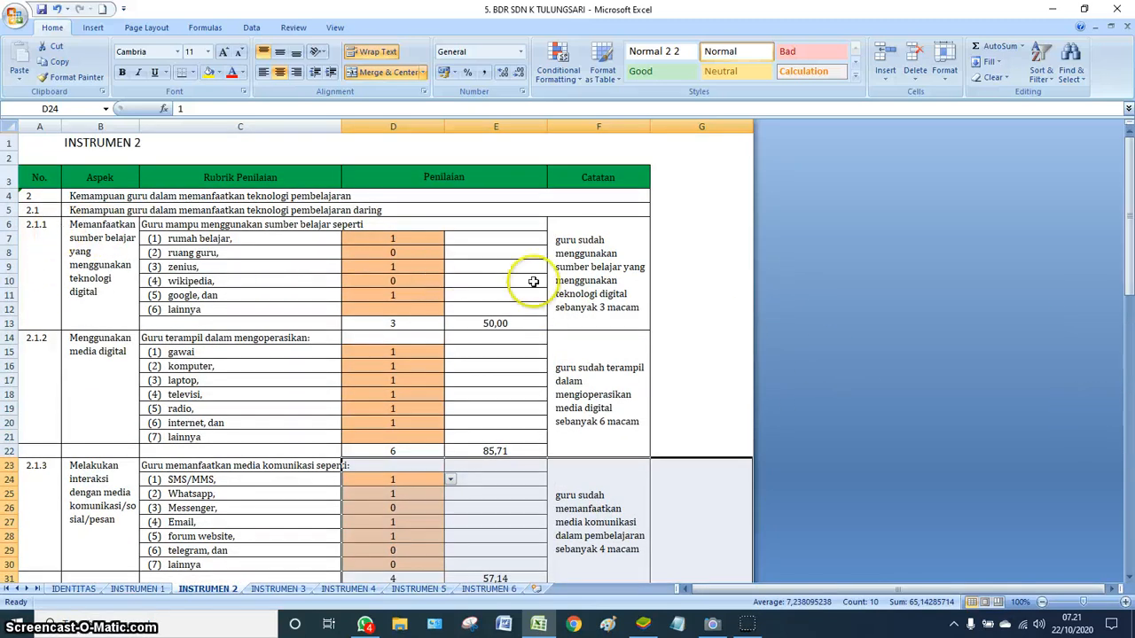
left_click(597, 291)
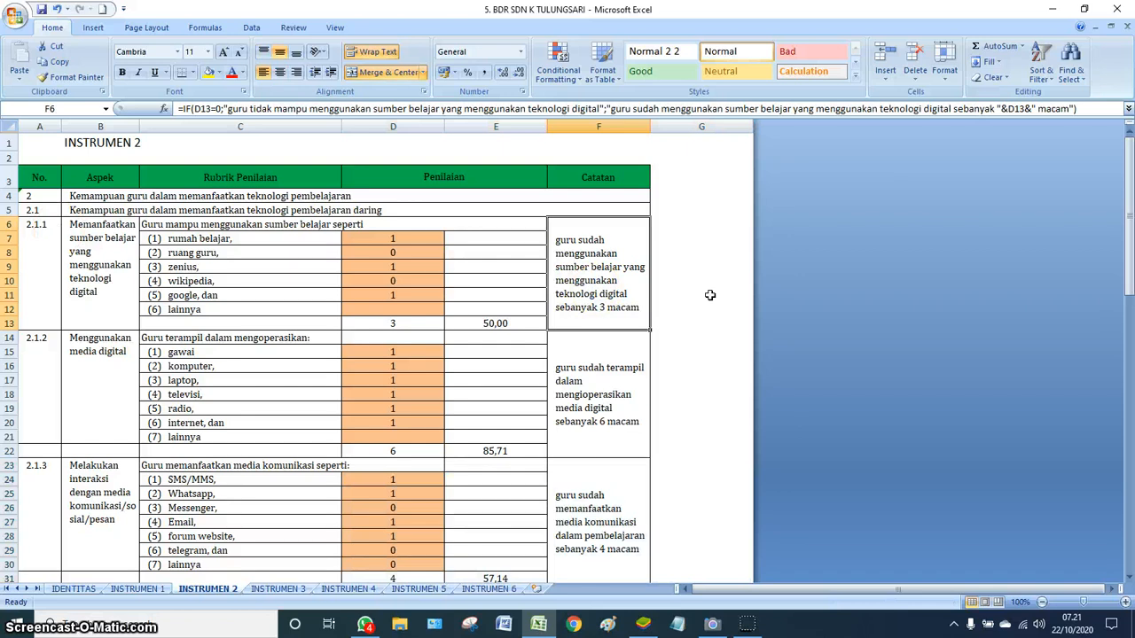
left_click(644, 624)
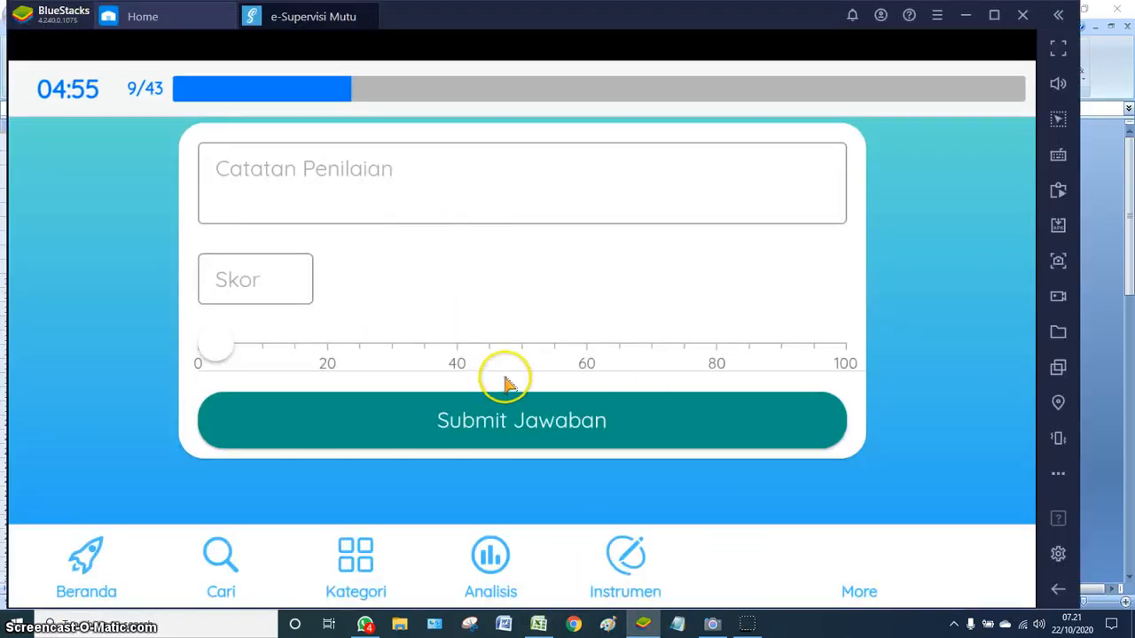
- Paste the 2.1.1 note copied from Excel into the Catatan Penilaian field
scroll(504, 381, "up", 3)
scroll(454, 269, "up", 6)
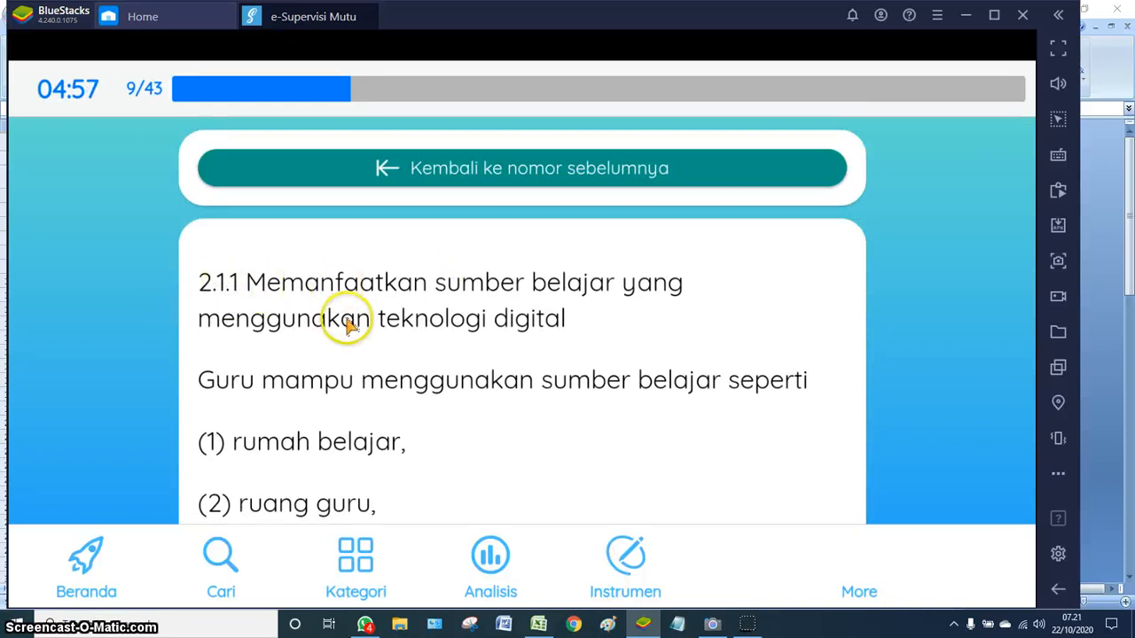
scroll(372, 330, "down", 3)
scroll(372, 330, "down", 8)
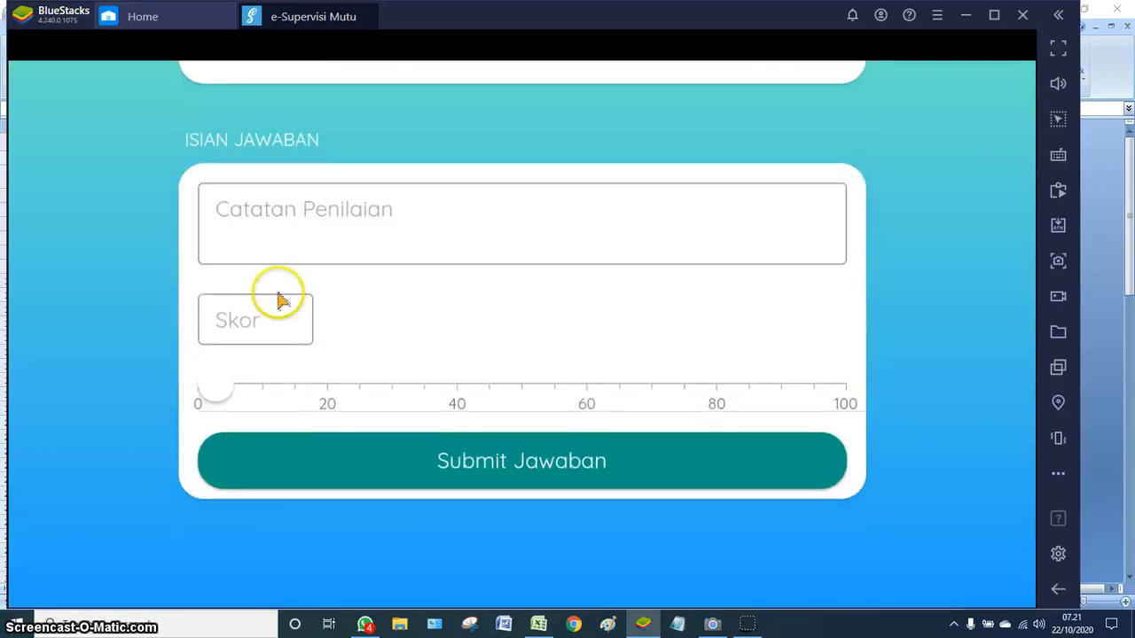
left_click(252, 230)
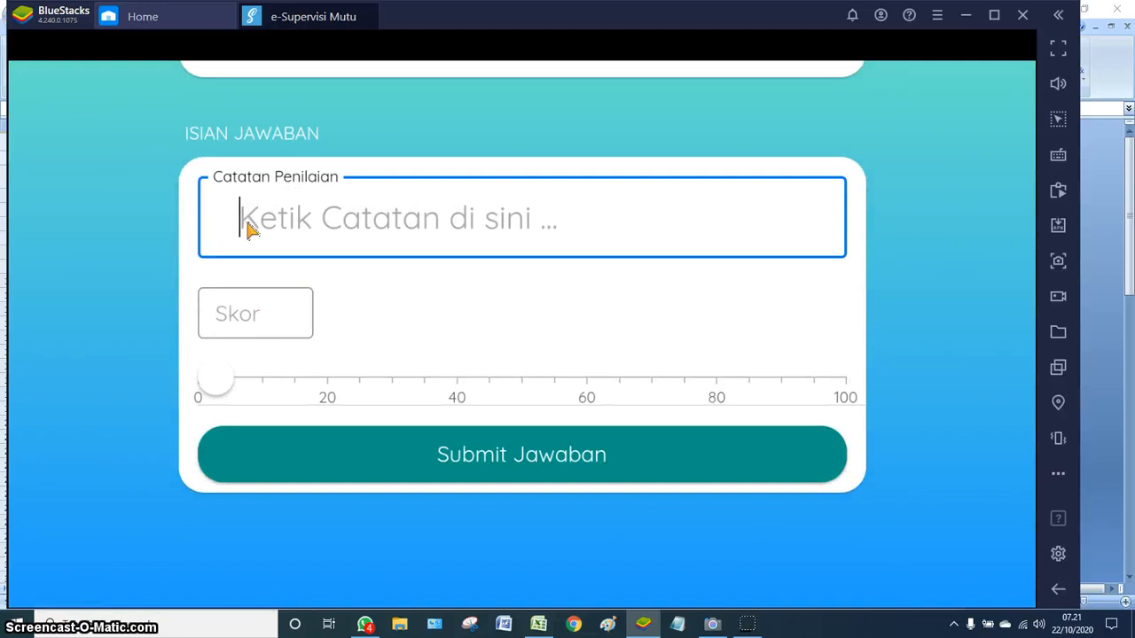
key("ctrl+v")
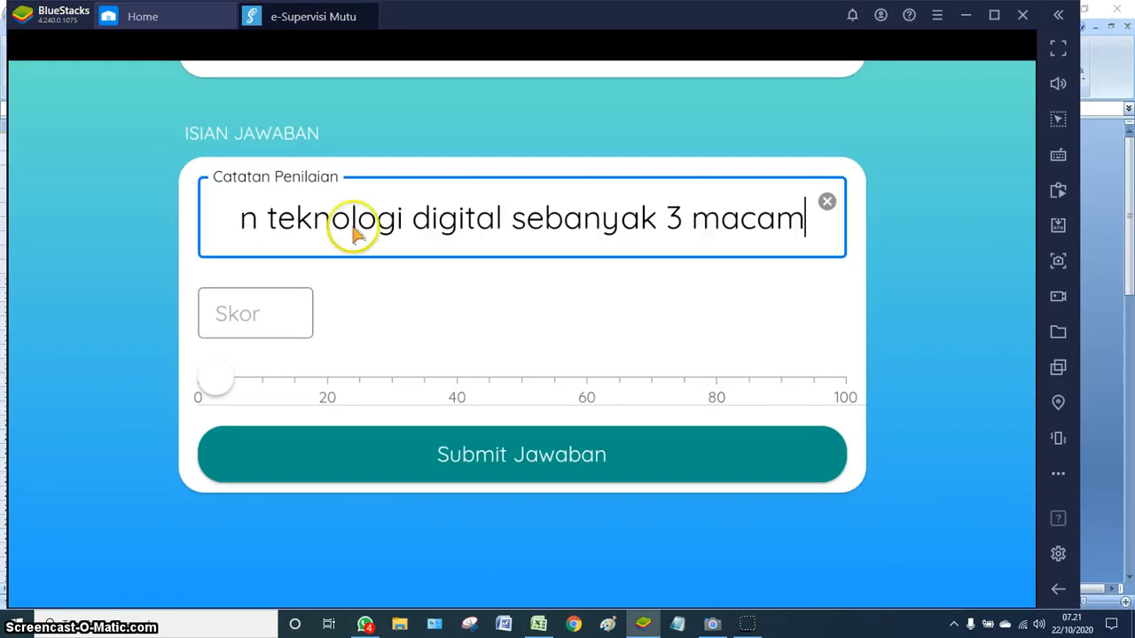
left_click(539, 624)
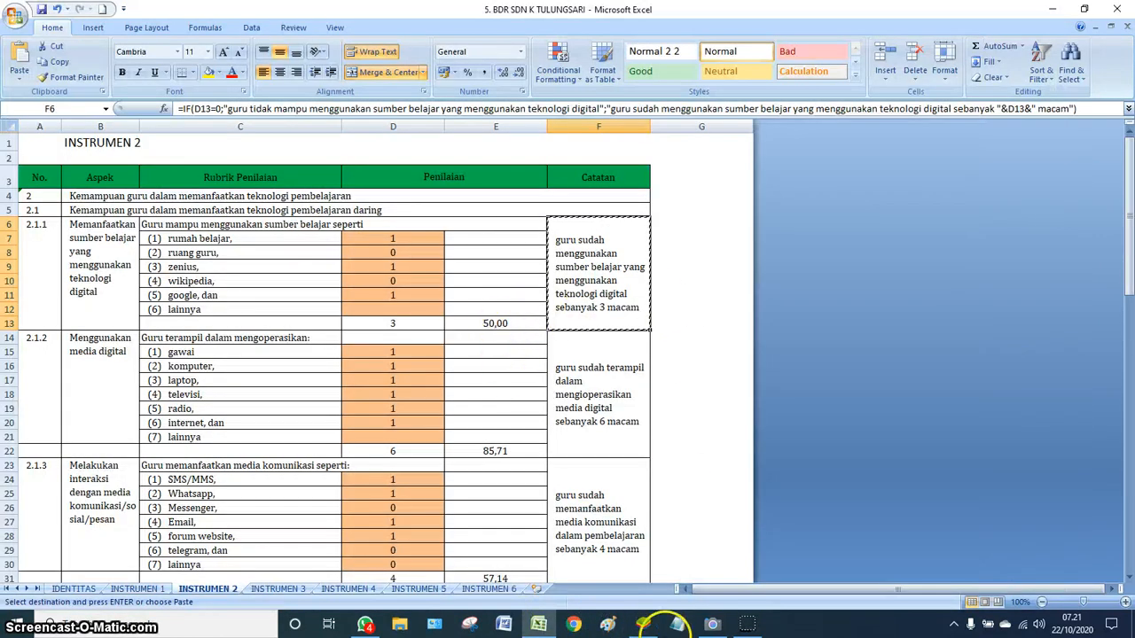
left_click(643, 624)
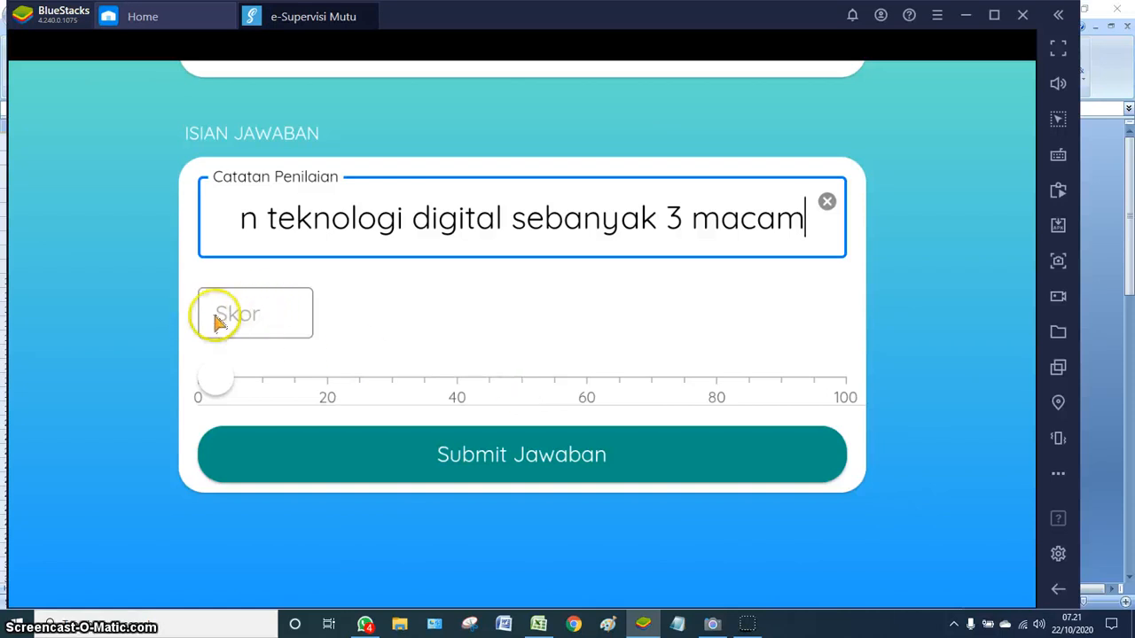
- Score item 2.1.1 at 50, submit it, and select the 2.1.2 note in Excel cell F14
left_click(523, 388)
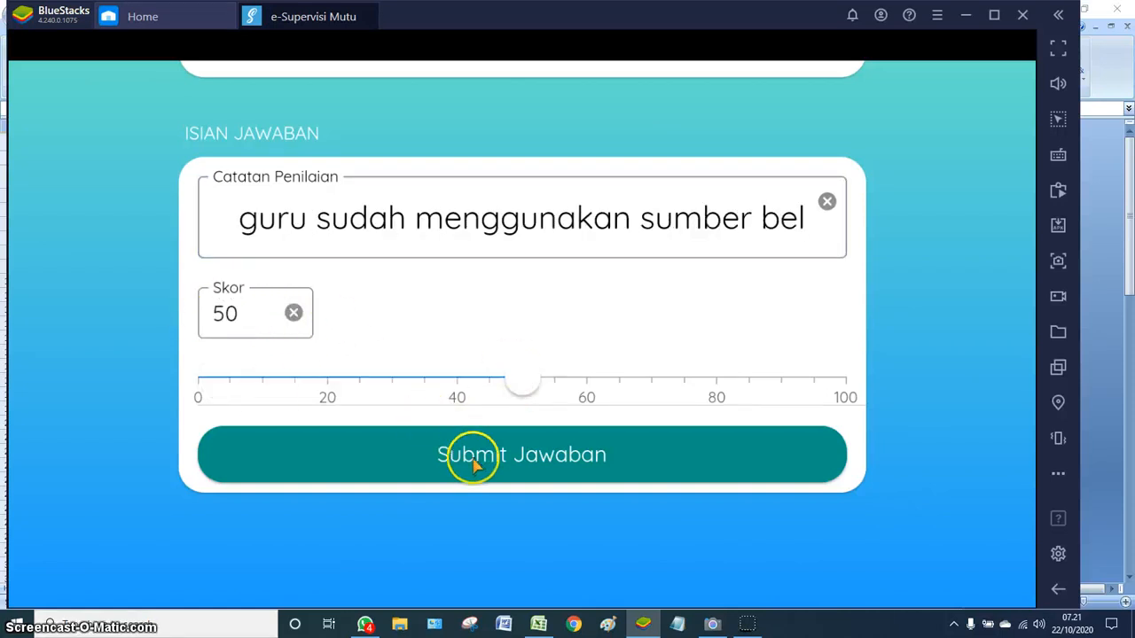
left_click(502, 459)
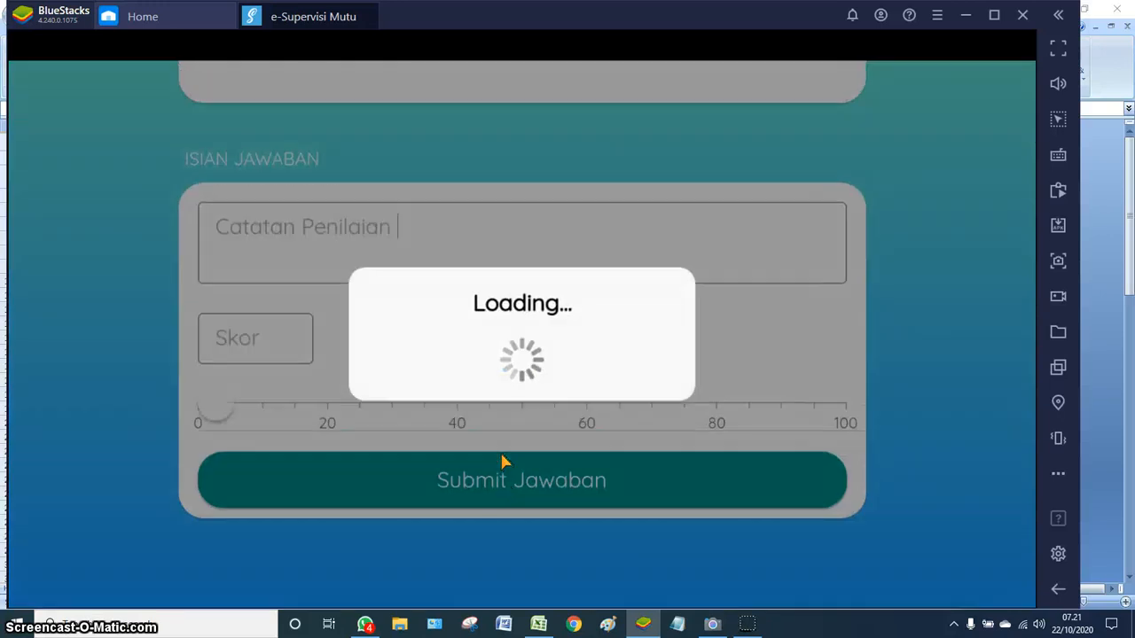
left_click(538, 624)
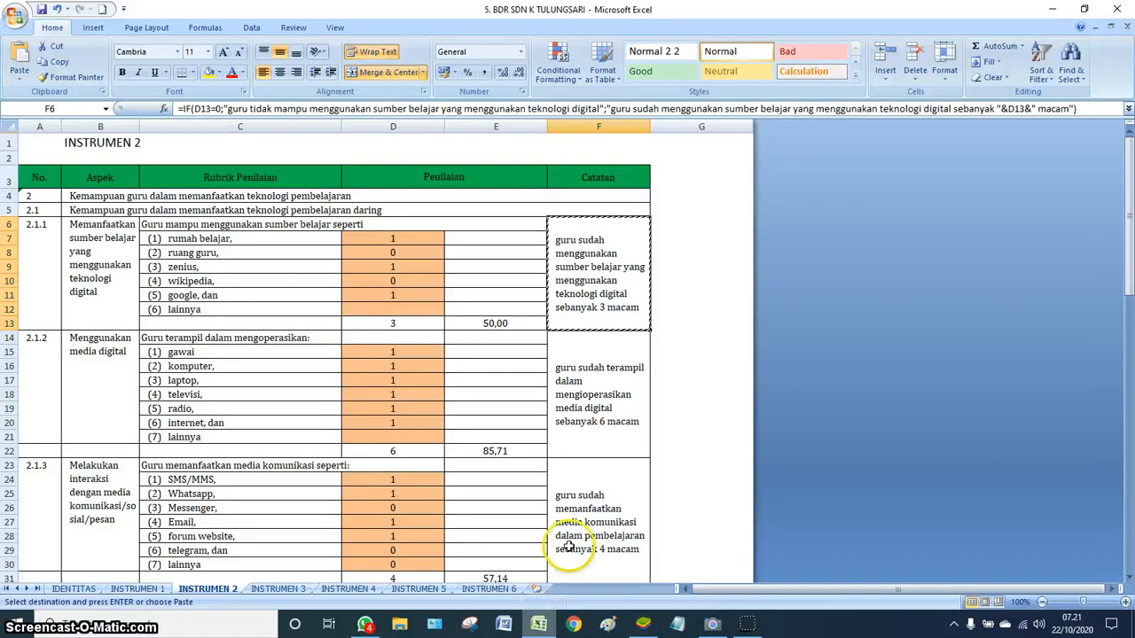
left_click(596, 417)
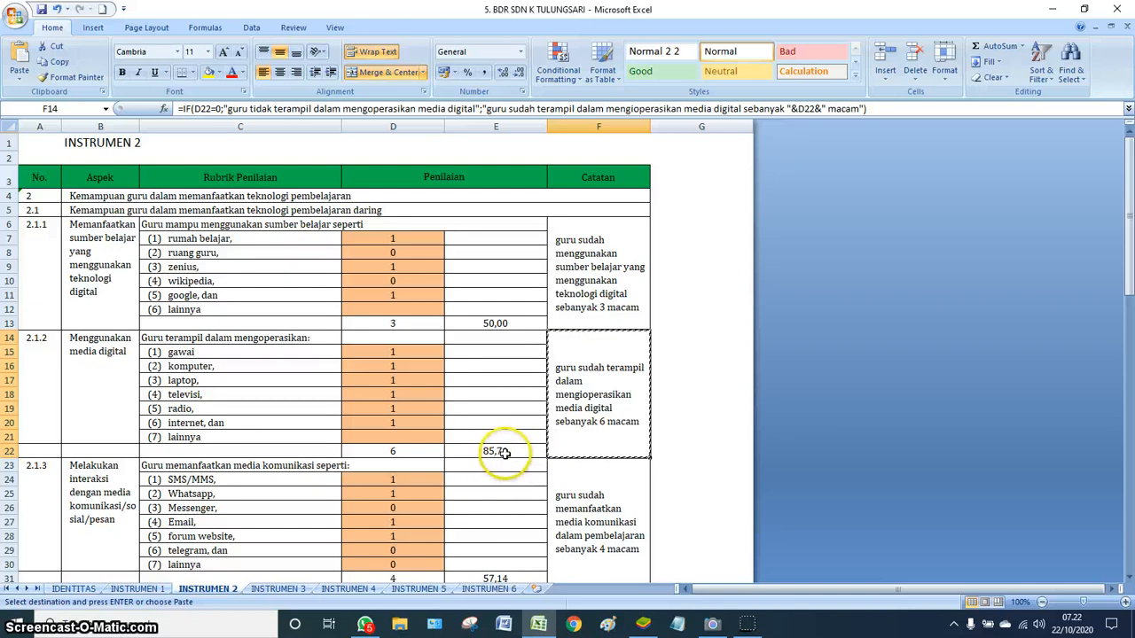
- Paste the six-digital-media note for item 2.1.2, score it 90, and submit the answer
left_click(644, 624)
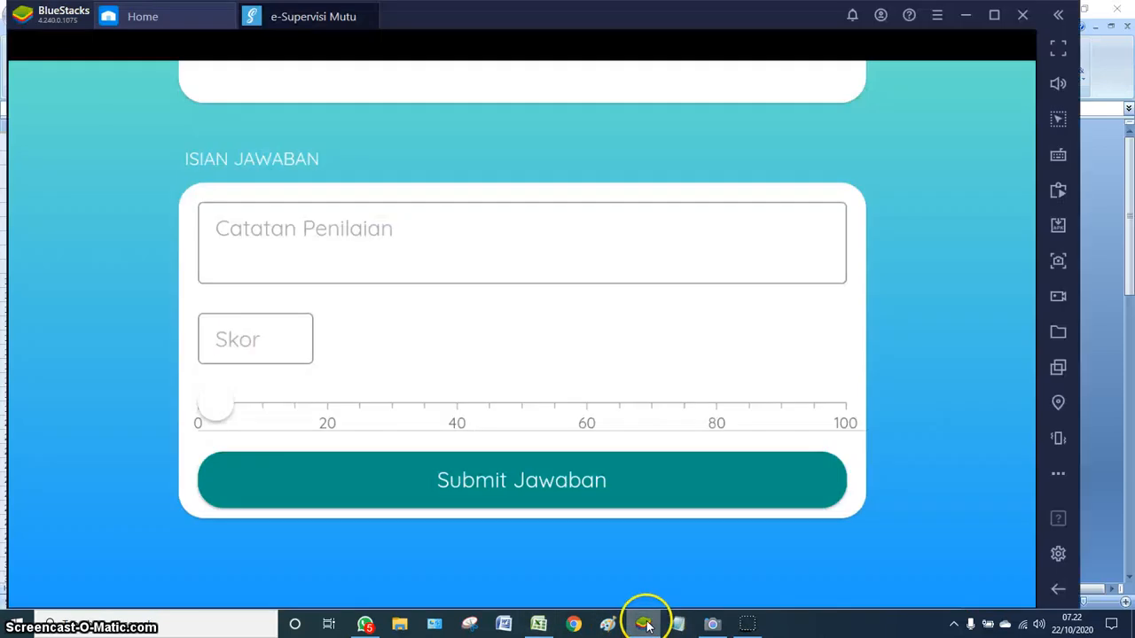
left_click(396, 272)
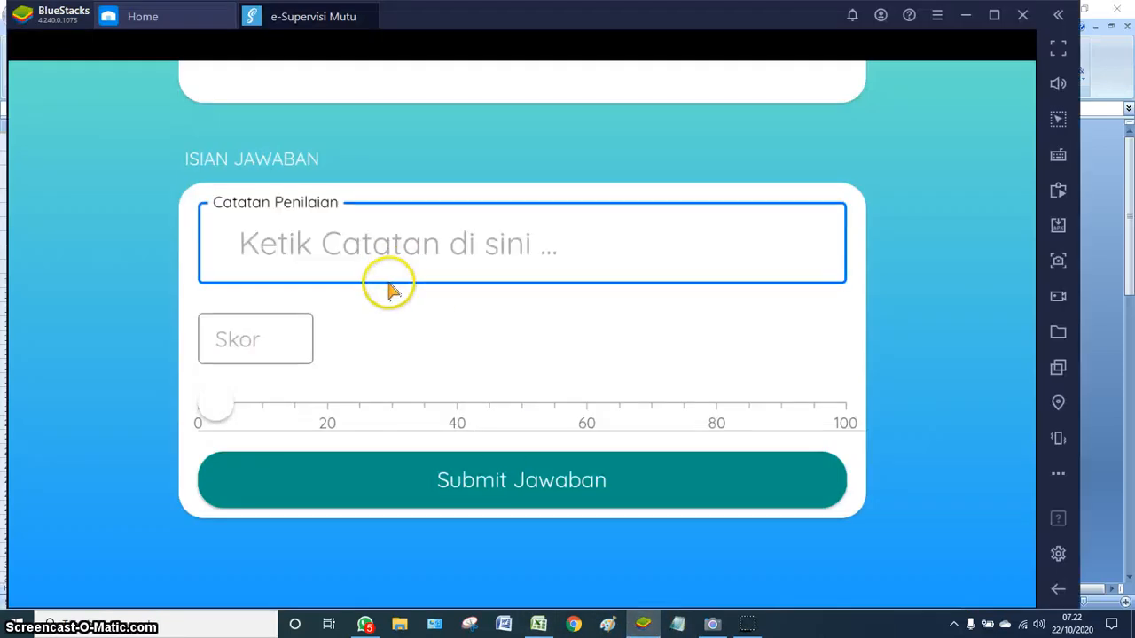
key("ctrl+v")
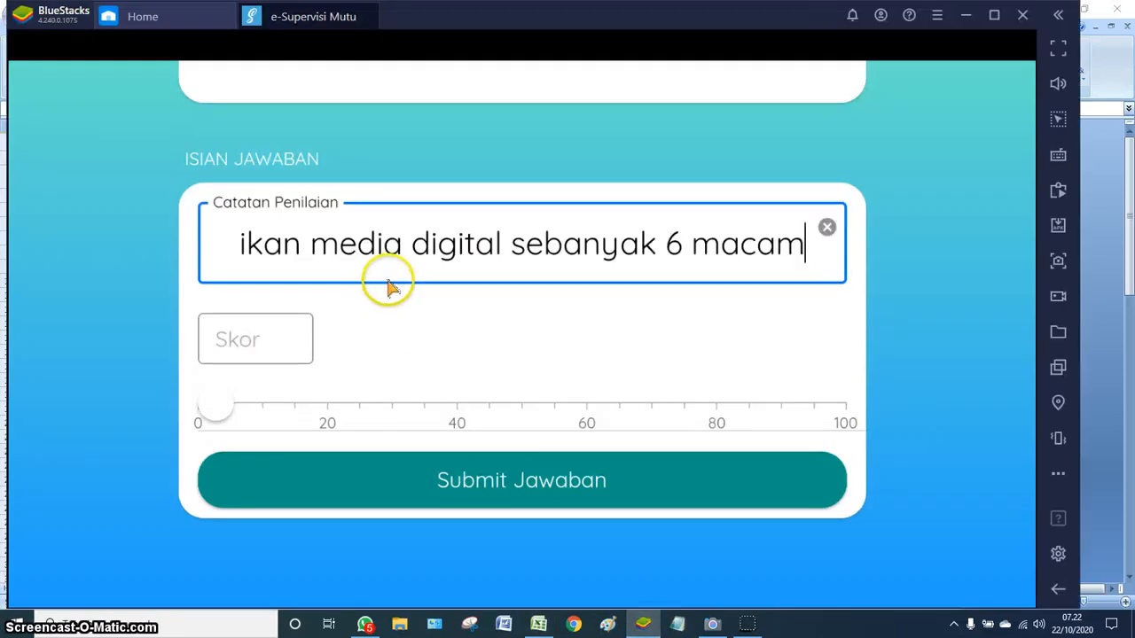
left_click(784, 415)
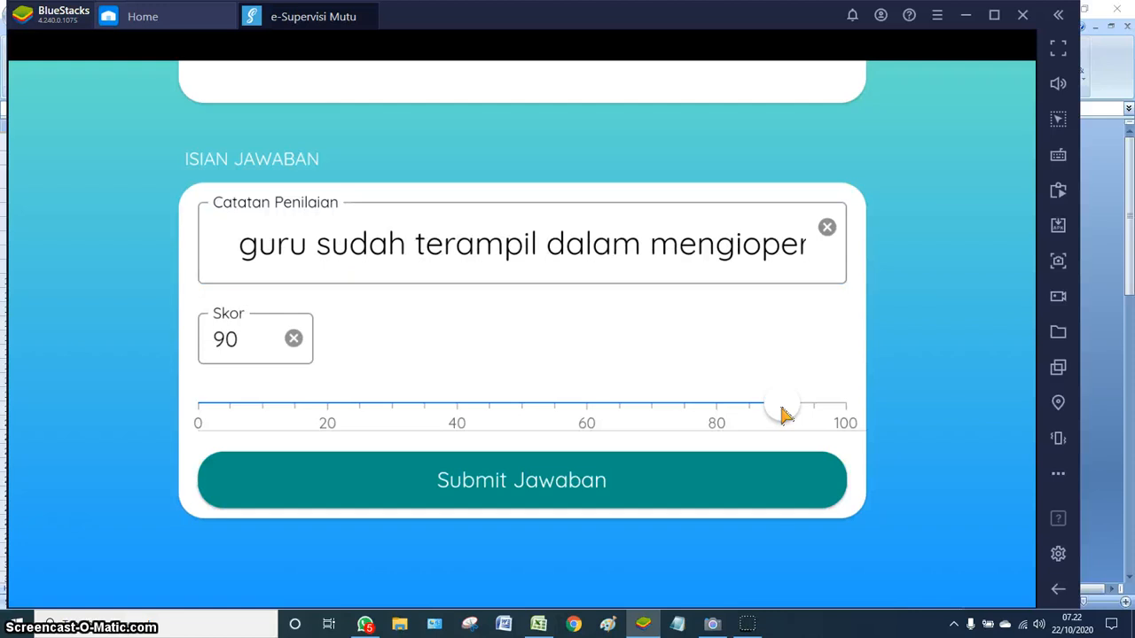
left_click(541, 488)
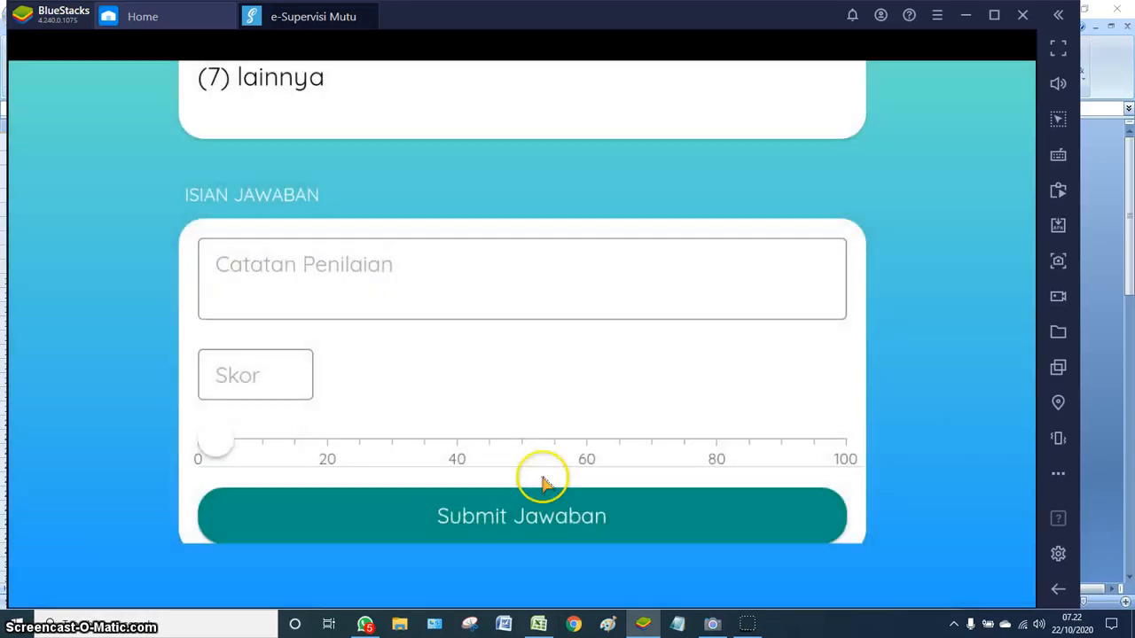
scroll(632, 334, "down", 2)
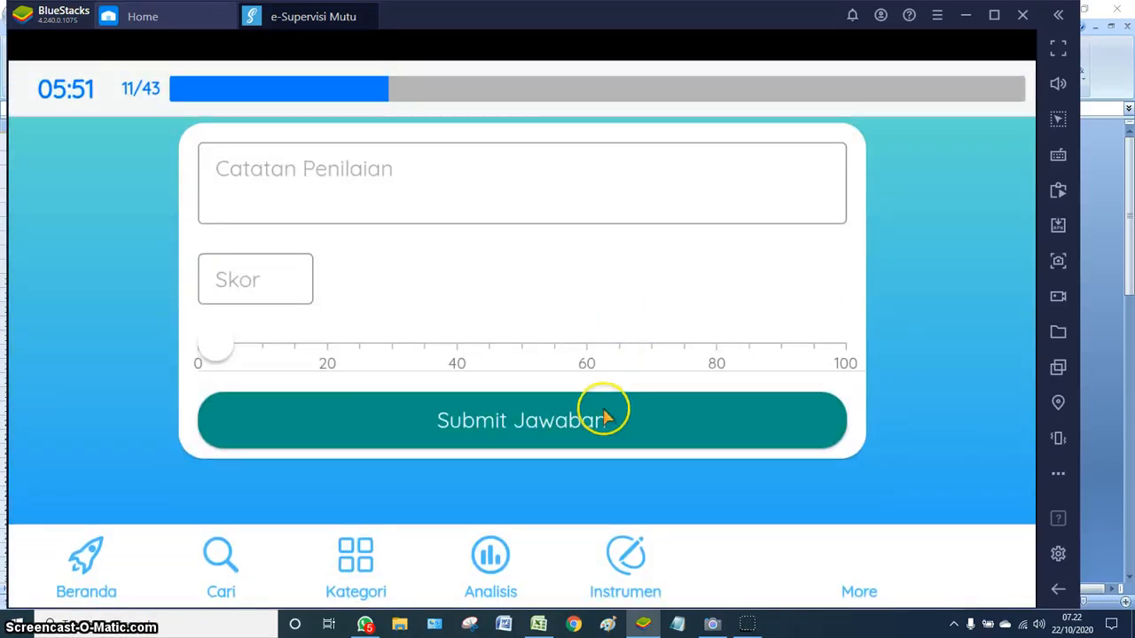
scroll(600, 413, "up", 3)
scroll(549, 463, "down", 3)
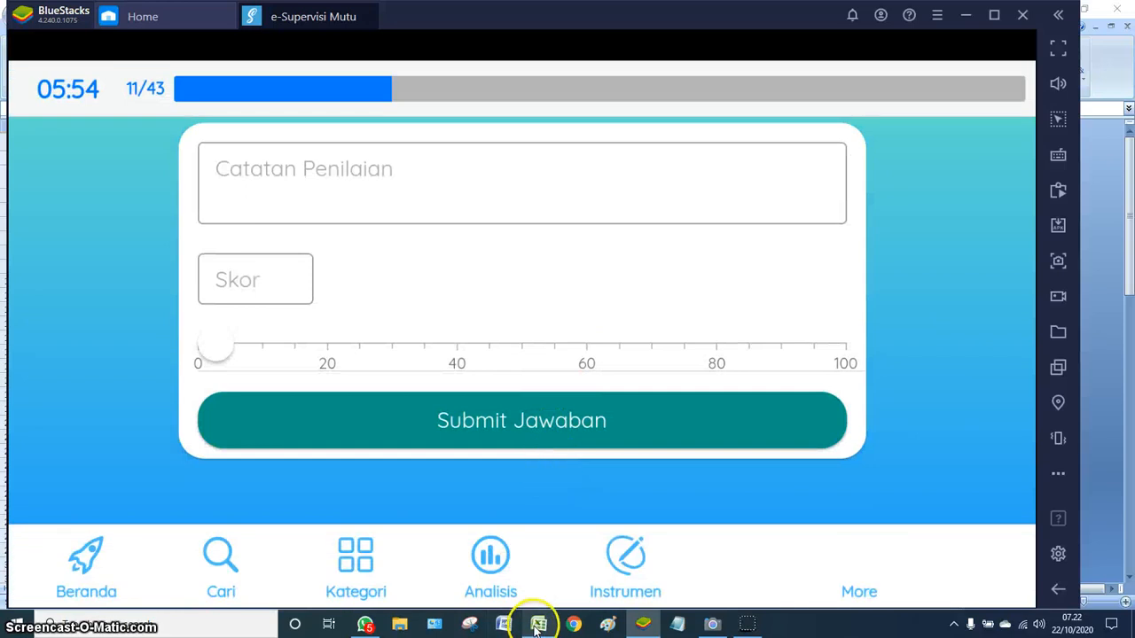
left_click(538, 624)
scroll(392, 501, "down", 10)
scroll(393, 502, "down", 6)
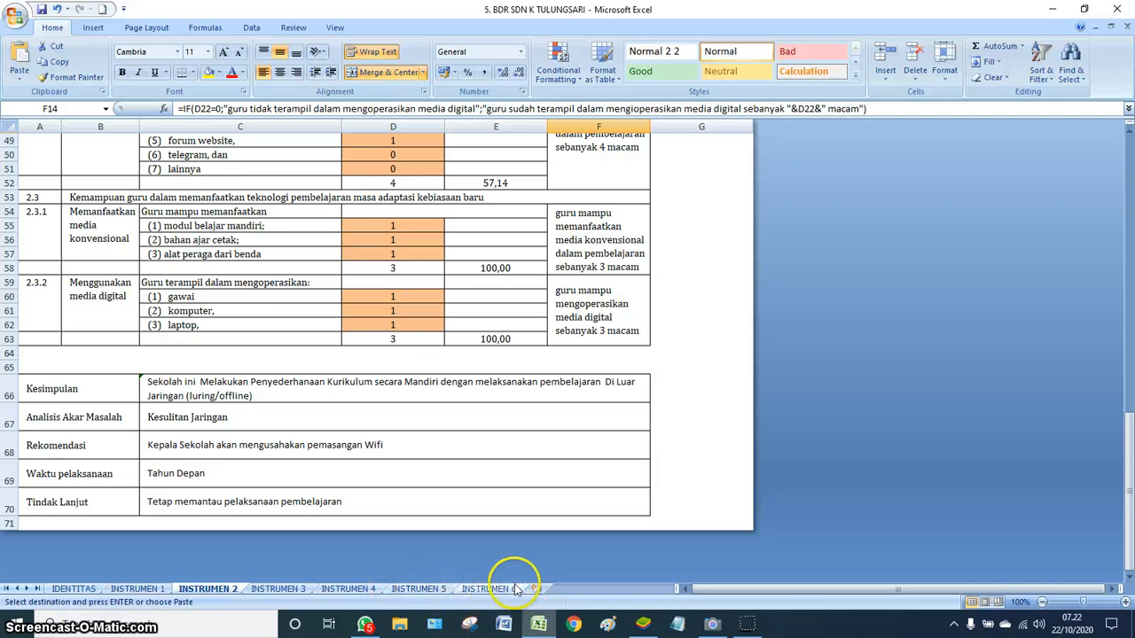
scroll(887, 436, "up", 12)
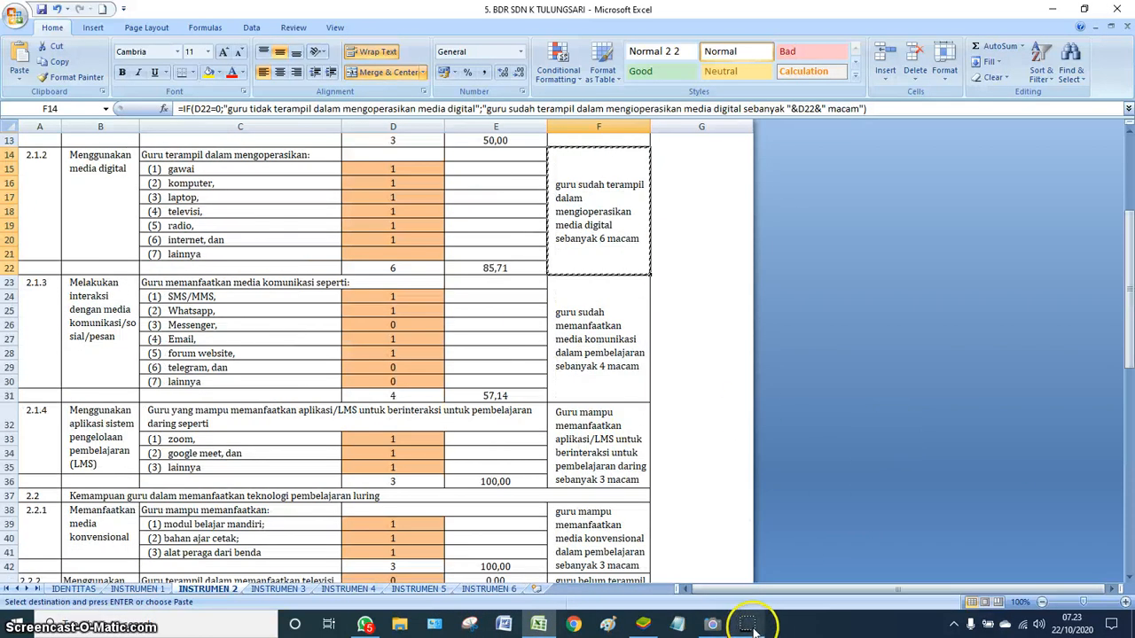
- Launch Windows Camera from the taskbar to show its live preview
left_click(713, 625)
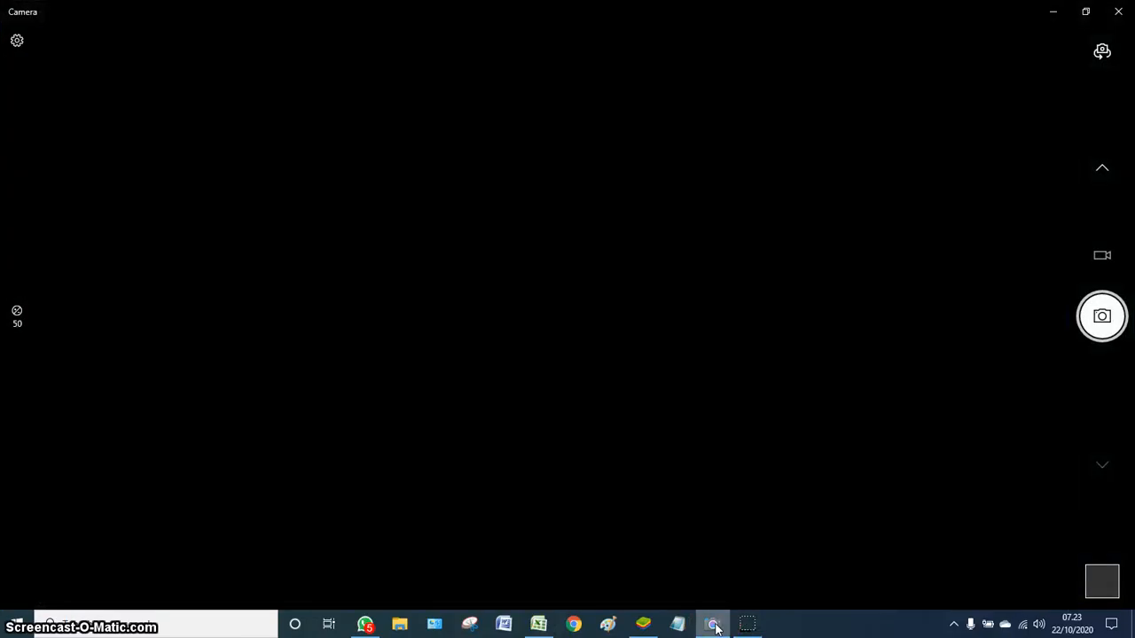